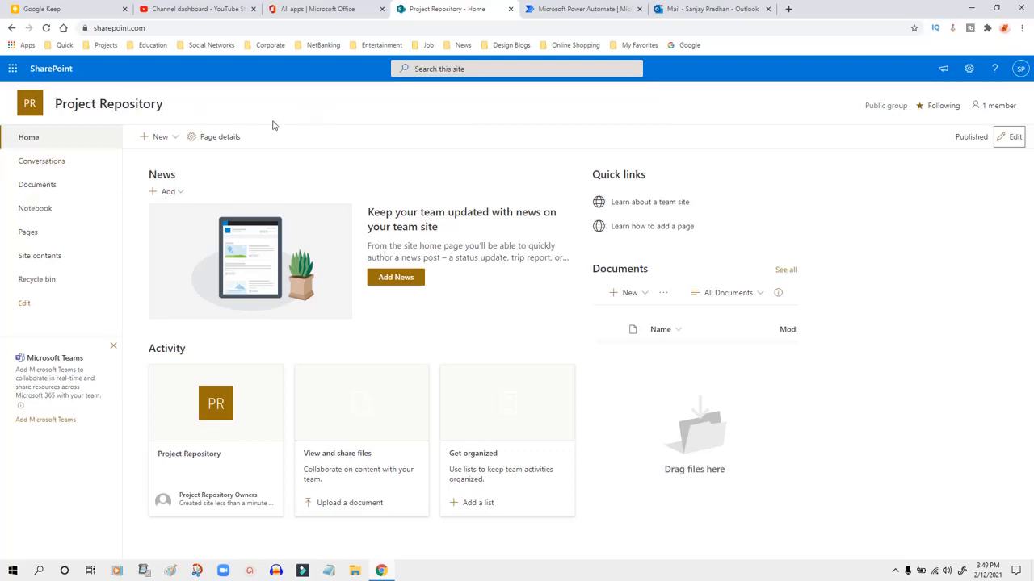
{"action": "left_click_drag", "start_coordinate": [73, 102], "coordinate": [190, 105]}
{"action": "left_click", "coordinate": [191, 105]}
Create a blank list named Project Info with the description "This list is used for storing project submissions"
{"action": "left_click", "coordinate": [150, 137]}
{"action": "left_click", "coordinate": [175, 159]}
{"action": "left_click", "coordinate": [172, 139]}
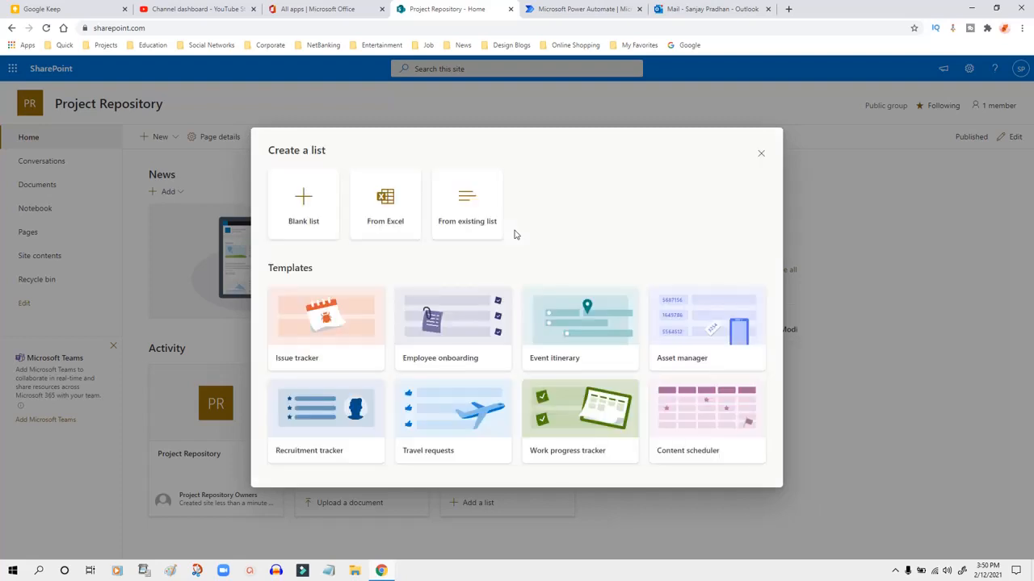
{"action": "left_click", "coordinate": [315, 206]}
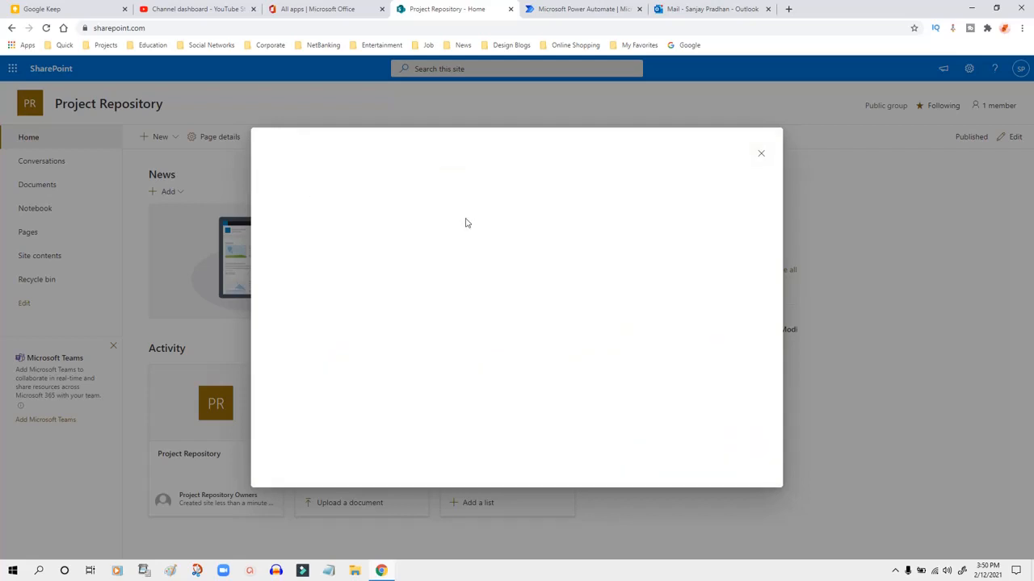
{"action": "left_click", "coordinate": [428, 248]}
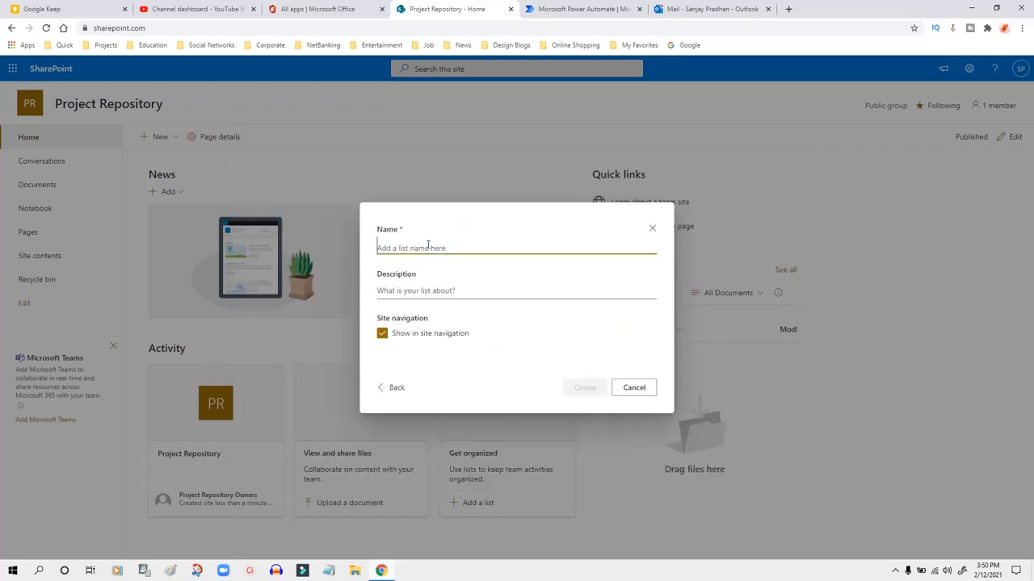
{"action": "type", "text": "Project Info"}
{"action": "left_click", "coordinate": [423, 292]}
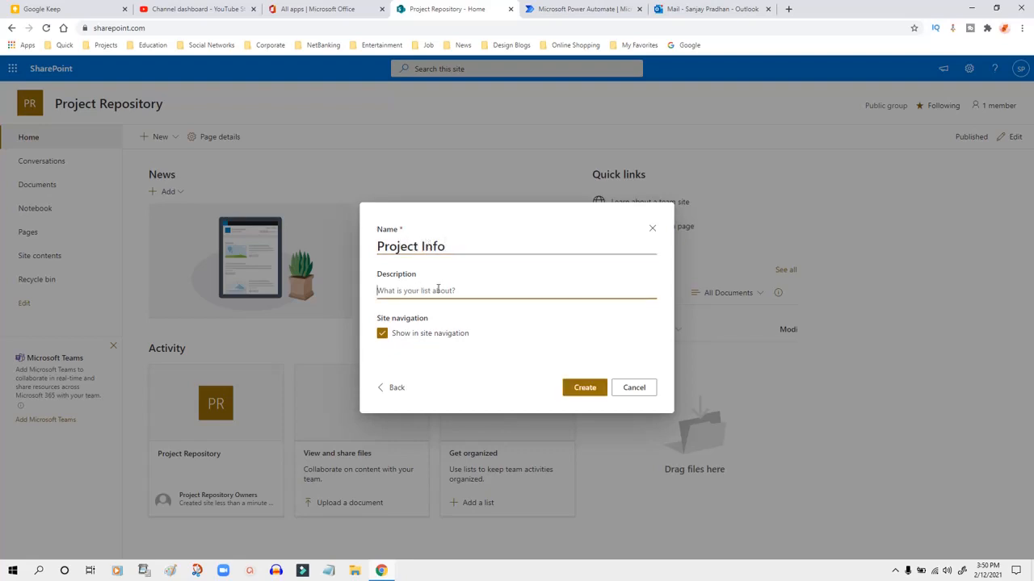
{"action": "type", "text": "This list is used for storing project"}
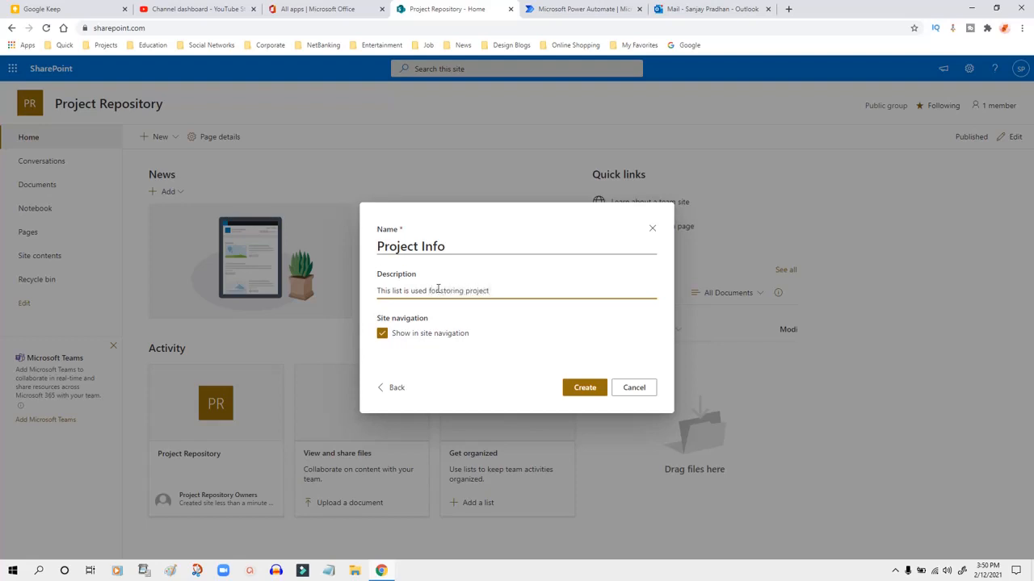
{"action": "type", "text": " submissions"}
{"action": "left_click", "coordinate": [595, 390]}
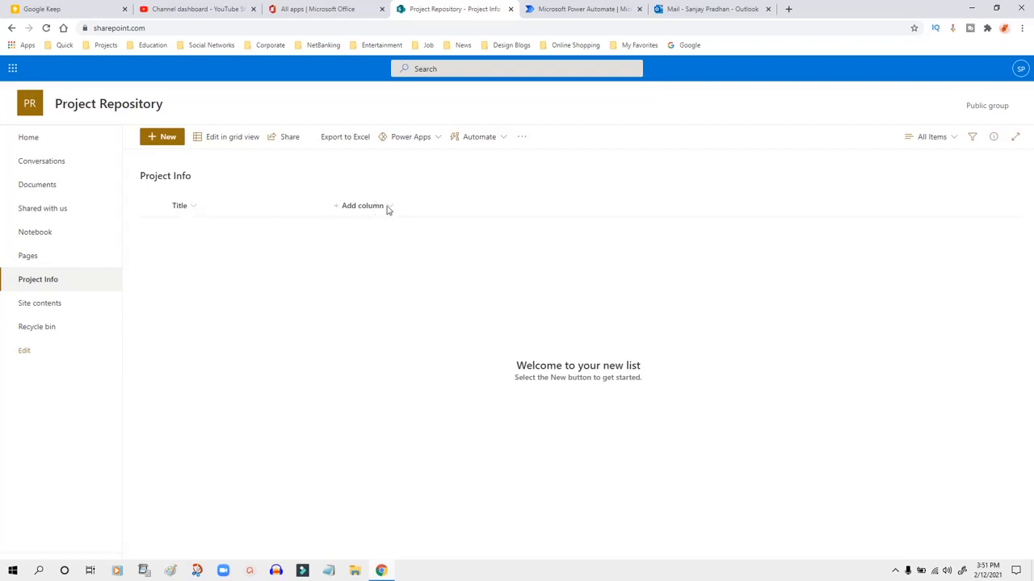
{"action": "right_click", "coordinate": [183, 208]}
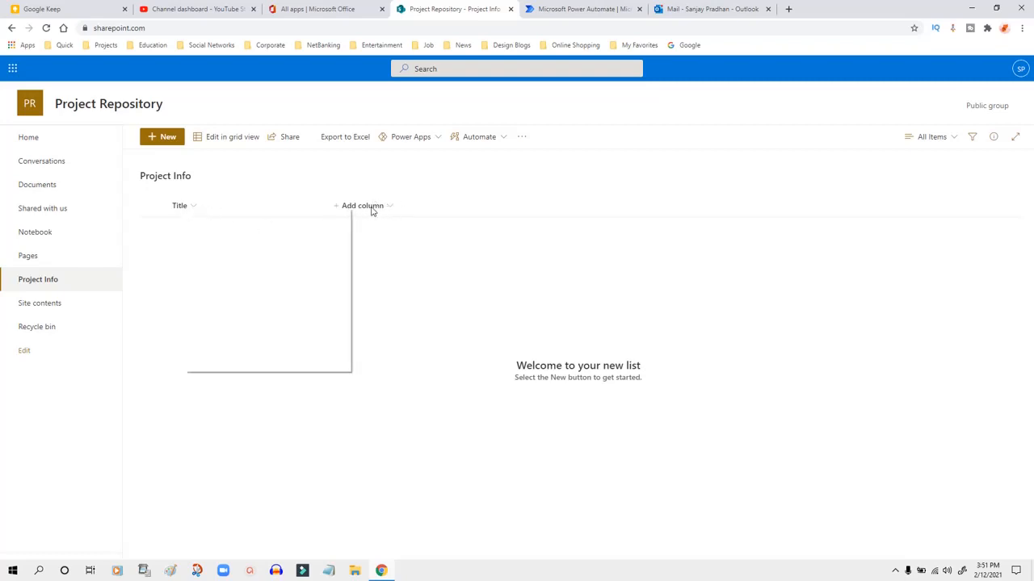
{"action": "left_click", "coordinate": [183, 208]}
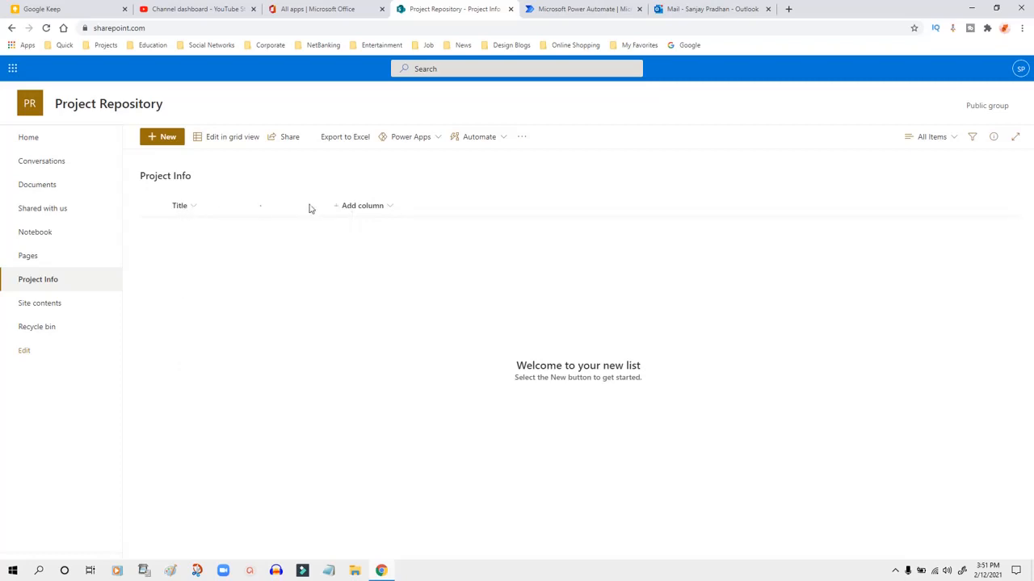
Add a single line of text column named Project Desc to the Project Info list
{"action": "left_click", "coordinate": [357, 208]}
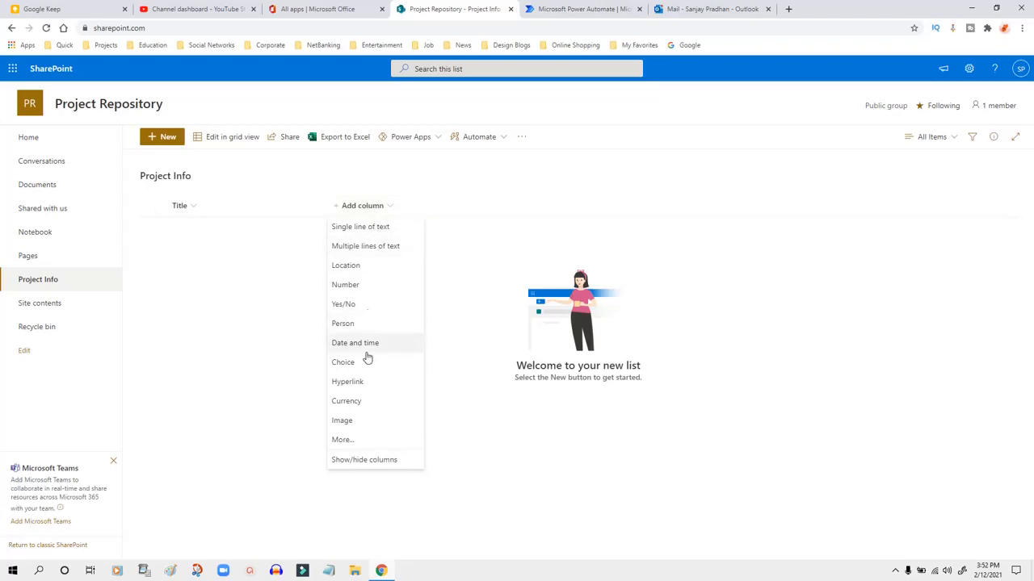
{"action": "left_click", "coordinate": [383, 233]}
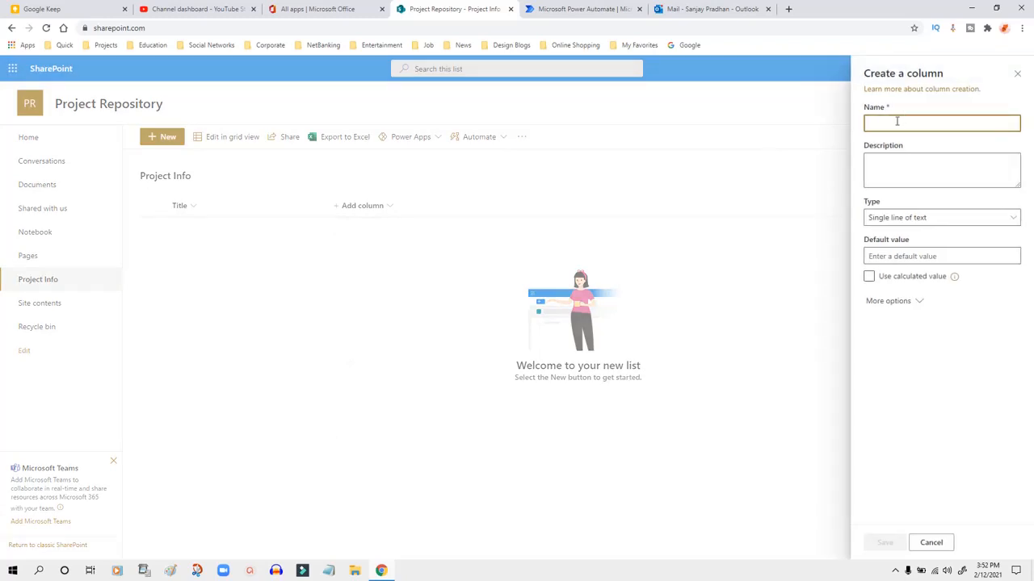
{"action": "type", "text": "Project"}
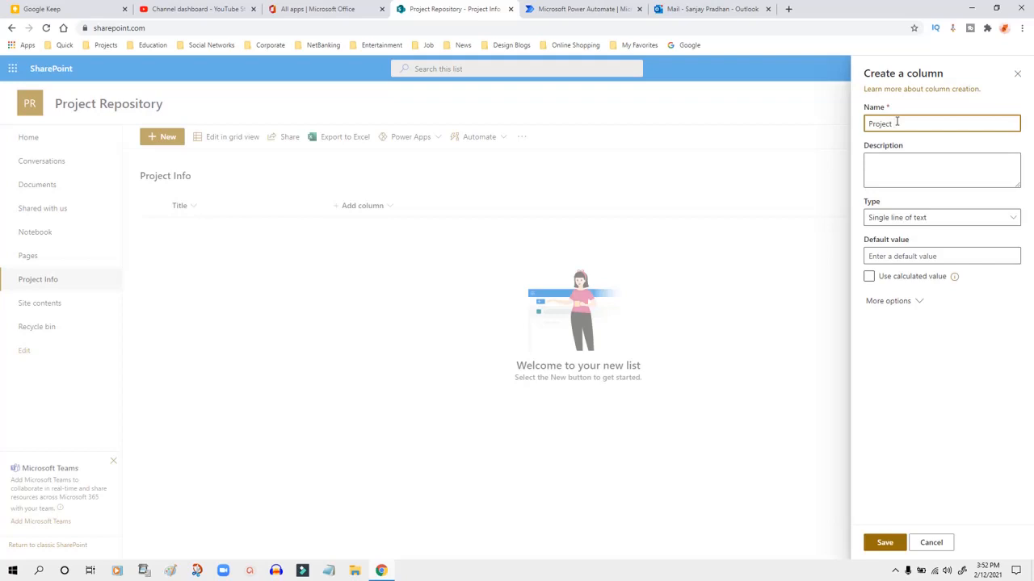
{"action": "type", "text": "Desc"}
{"action": "left_click", "coordinate": [893, 169]}
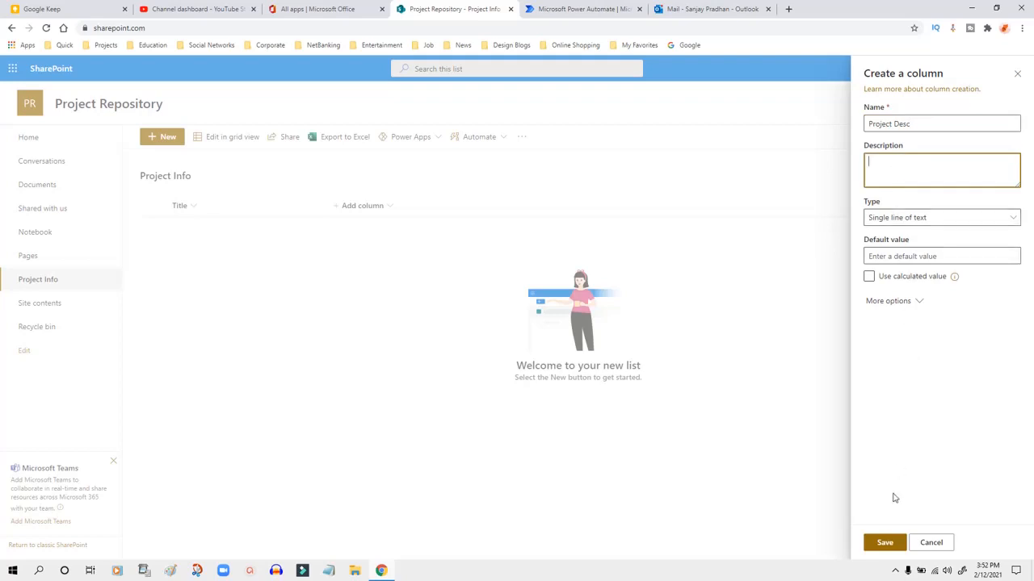
{"action": "left_click", "coordinate": [888, 547]}
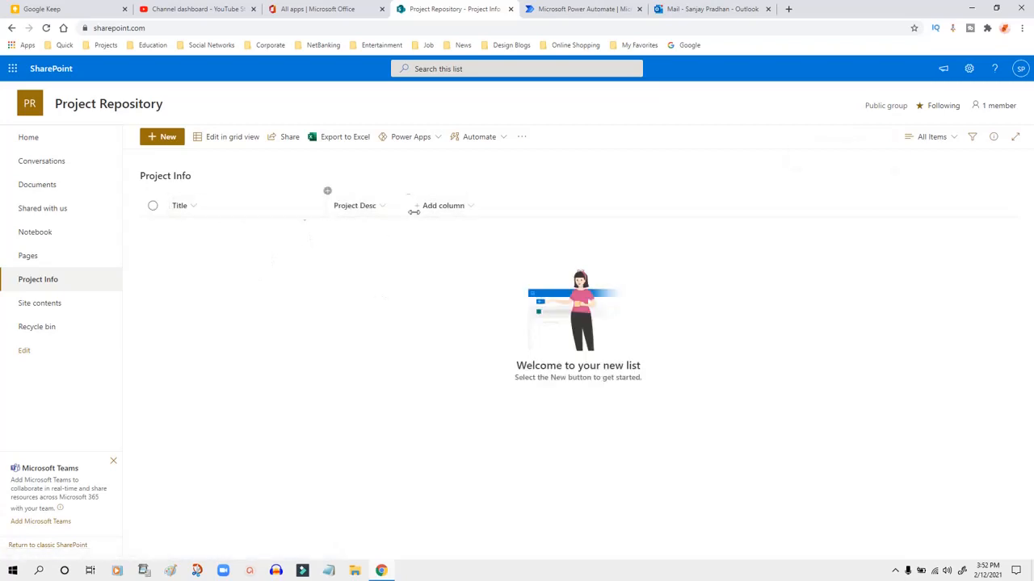
Add a currency column named Cost to the list, keeping the number of decimal places on Automatic
{"action": "left_click", "coordinate": [469, 209]}
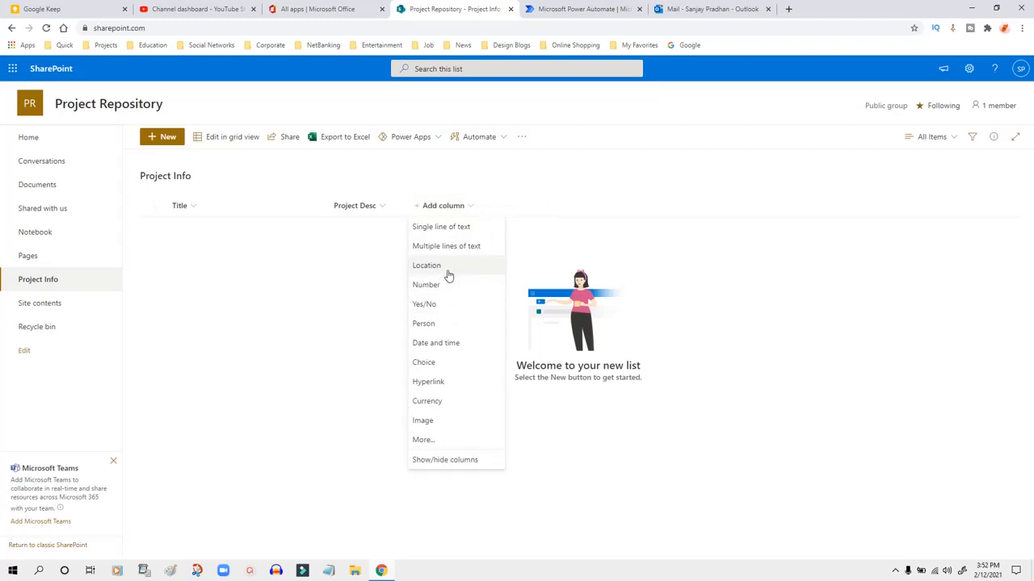
{"action": "left_click", "coordinate": [428, 401]}
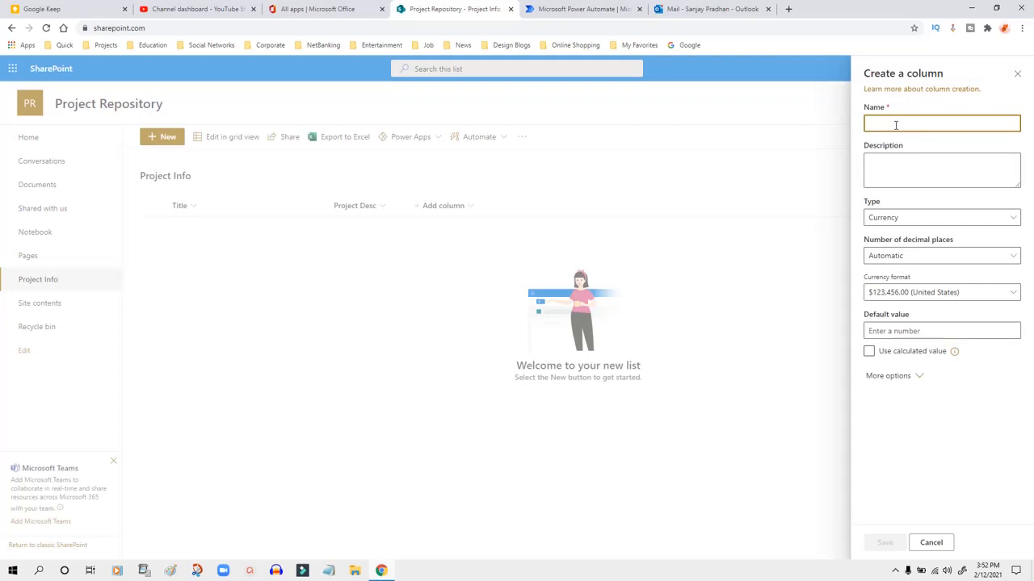
{"action": "type", "text": "Cost"}
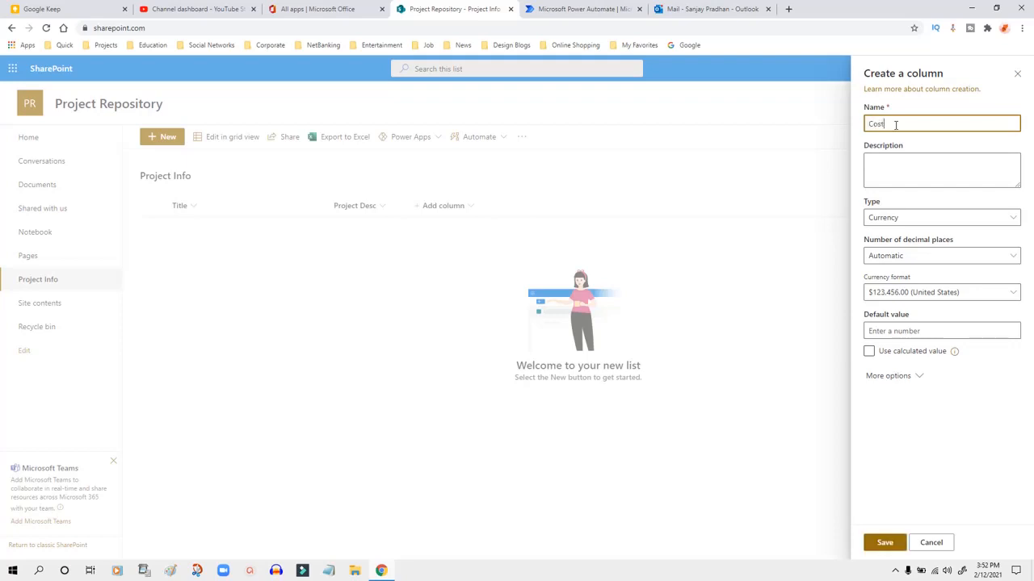
{"action": "left_click", "coordinate": [925, 257]}
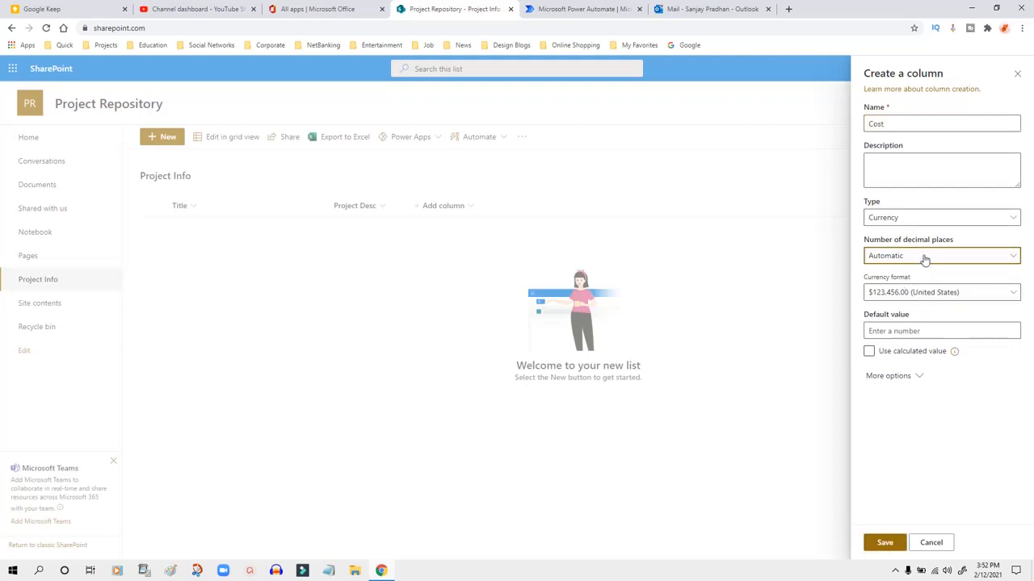
{"action": "left_click", "coordinate": [924, 264]}
{"action": "left_click", "coordinate": [885, 543]}
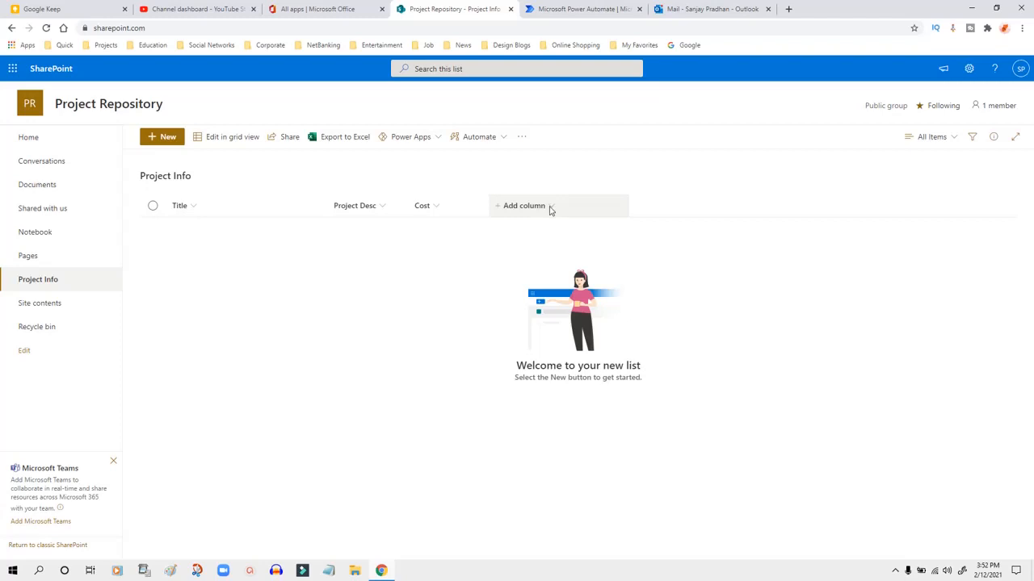
Start a Choice column named Approval Status and remove its three placeholder choices
{"action": "left_click", "coordinate": [550, 210]}
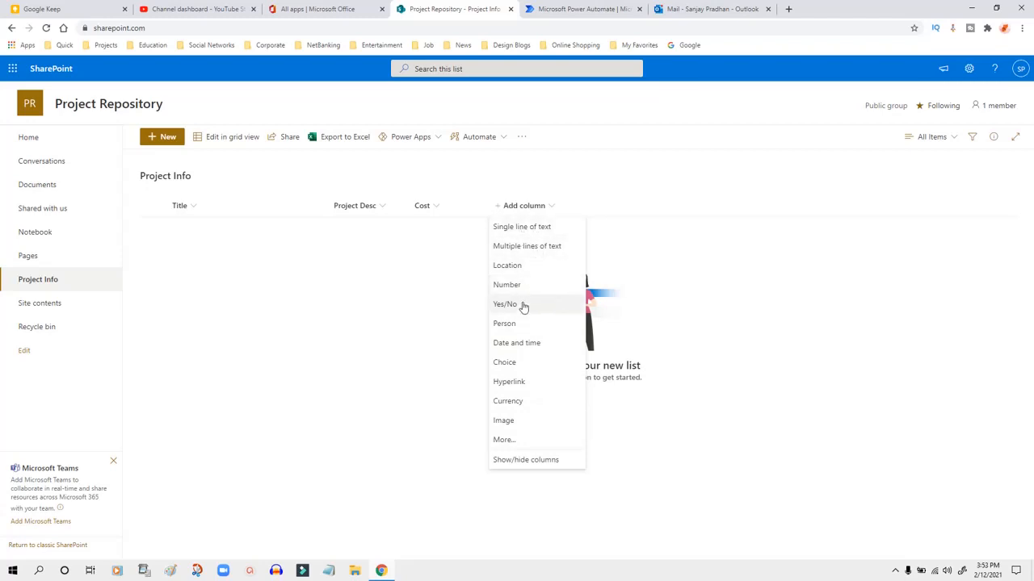
{"action": "left_click", "coordinate": [524, 369]}
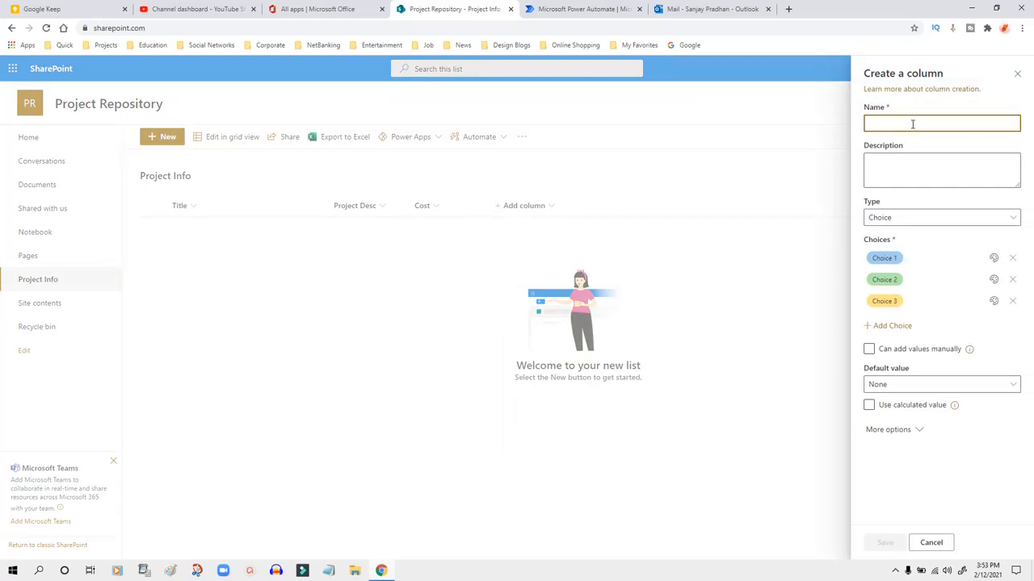
{"action": "type", "text": "Appro"}
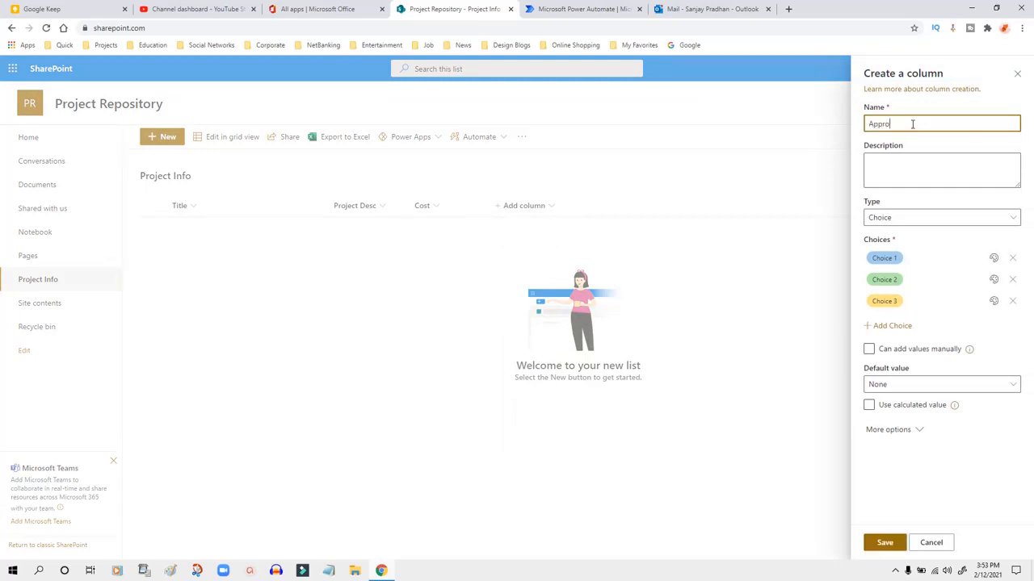
{"action": "type", "text": "val Status"}
{"action": "left_click", "coordinate": [940, 219]}
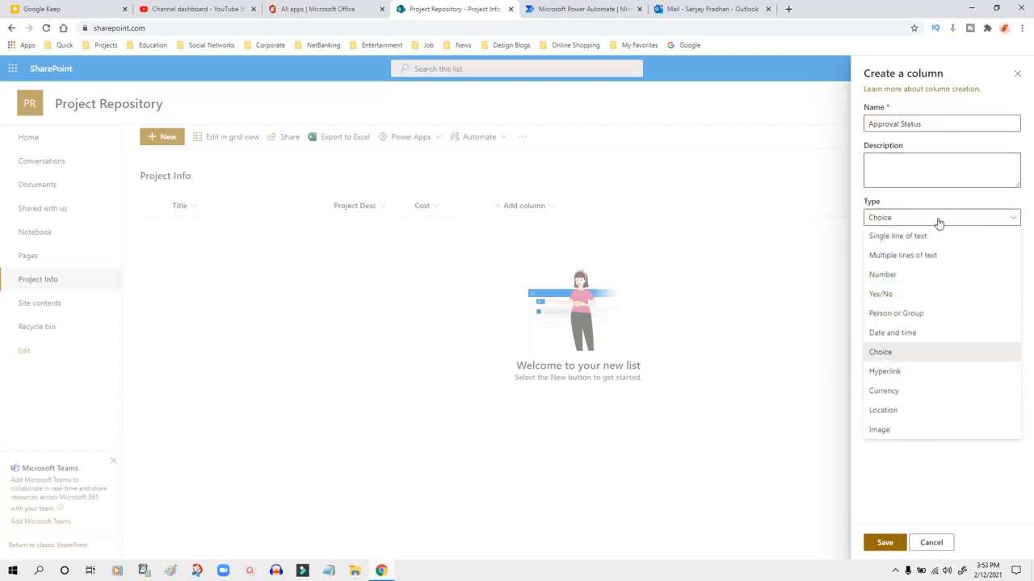
{"action": "left_click", "coordinate": [910, 350]}
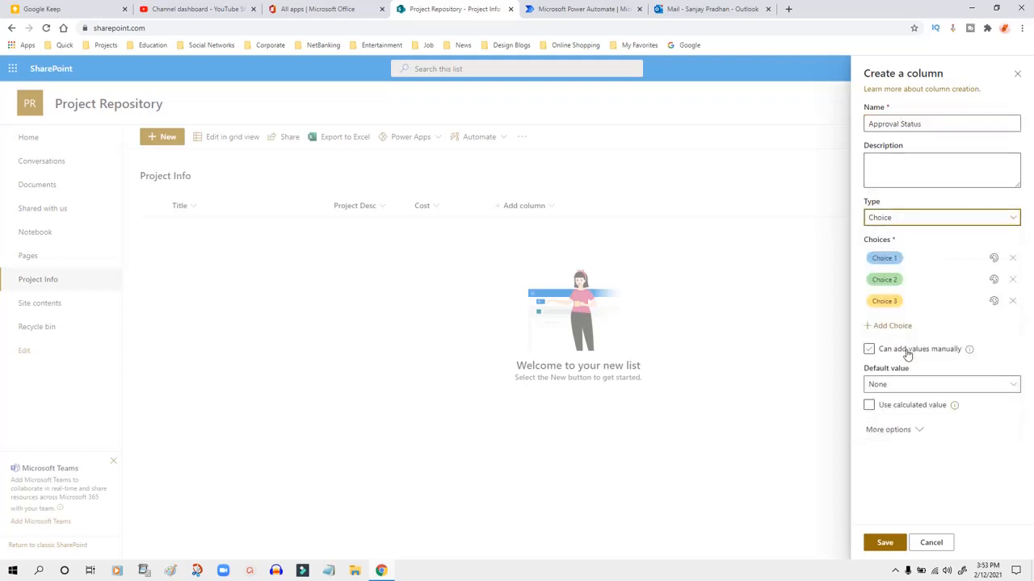
{"action": "left_click", "coordinate": [1012, 300]}
{"action": "left_click", "coordinate": [1012, 279]}
{"action": "left_click", "coordinate": [1012, 258]}
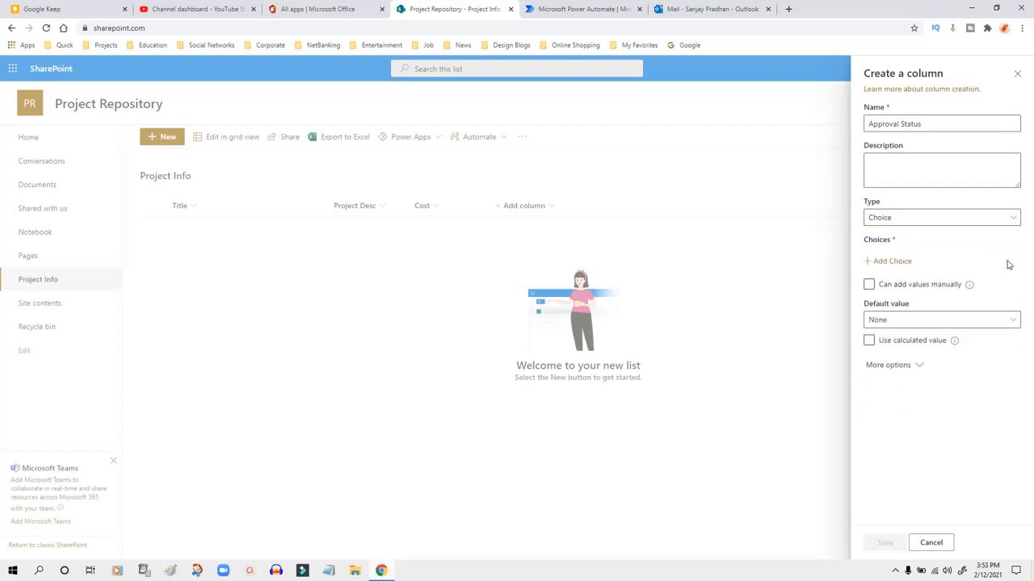
Add the choice "Pending for Aproval" to the Approval Status column
{"action": "left_click", "coordinate": [892, 261]}
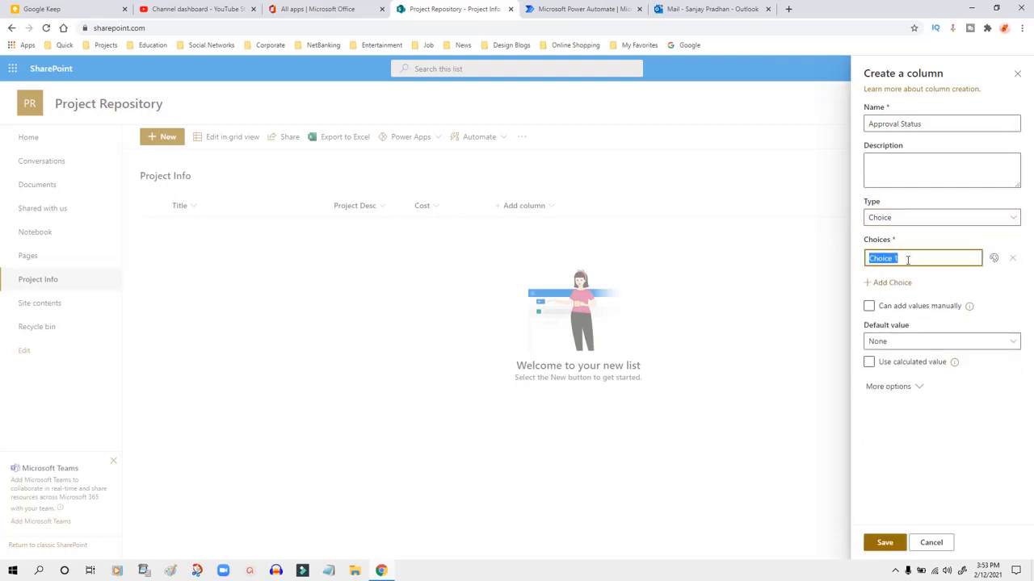
{"action": "type", "text": "Pending For"}
{"action": "key", "text": "BackSpace"}
{"action": "key", "text": "BackSpace"}
{"action": "type", "text": "for APpr"}
{"action": "type", "text": "prova"}
{"action": "type", "text": "l"}
Add the choices Approved and Rejected to the Approval Status column
{"action": "left_click", "coordinate": [892, 282]}
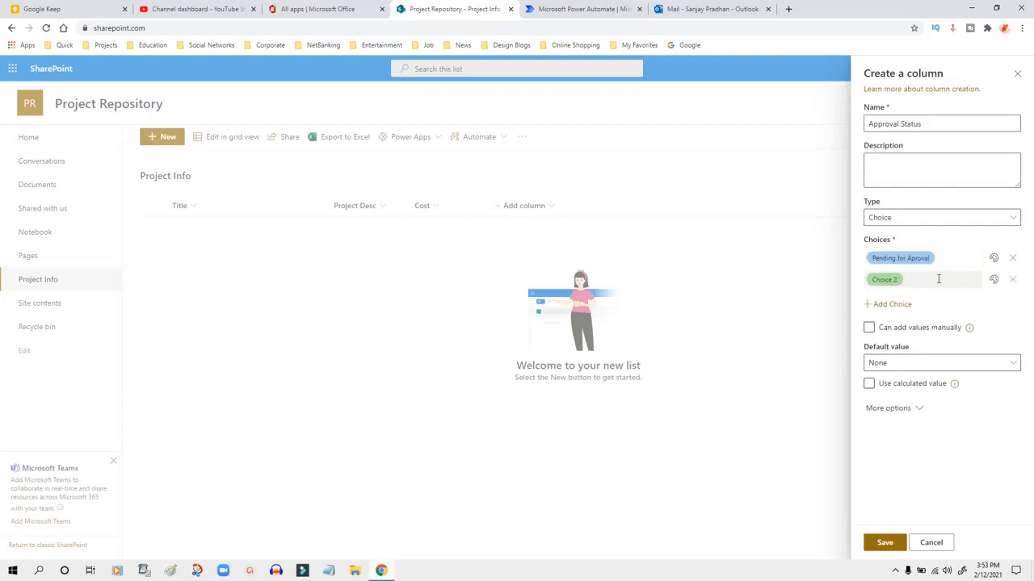
{"action": "left_click", "coordinate": [907, 282]}
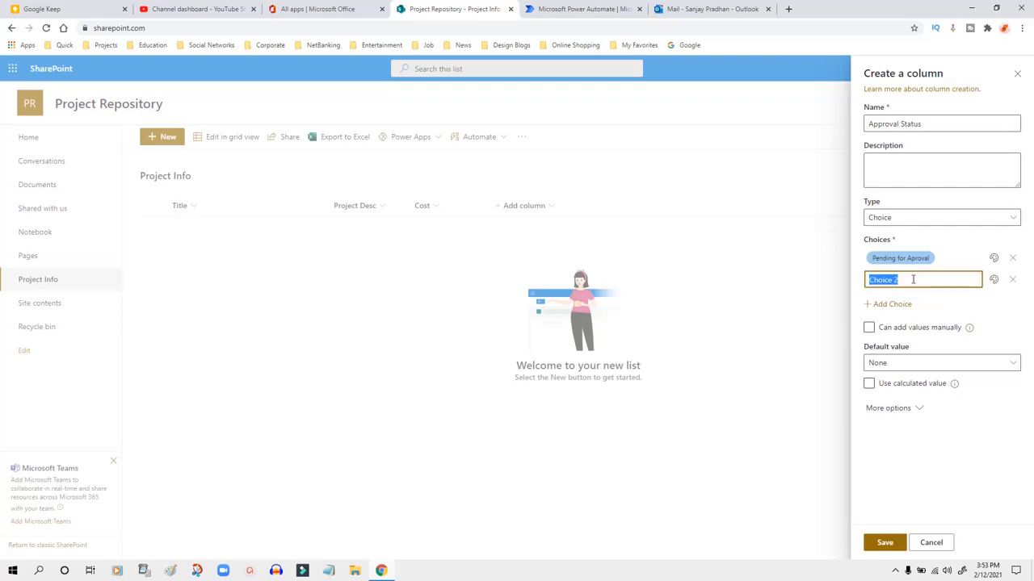
{"action": "type", "text": "Approved"}
{"action": "left_click", "coordinate": [893, 303]}
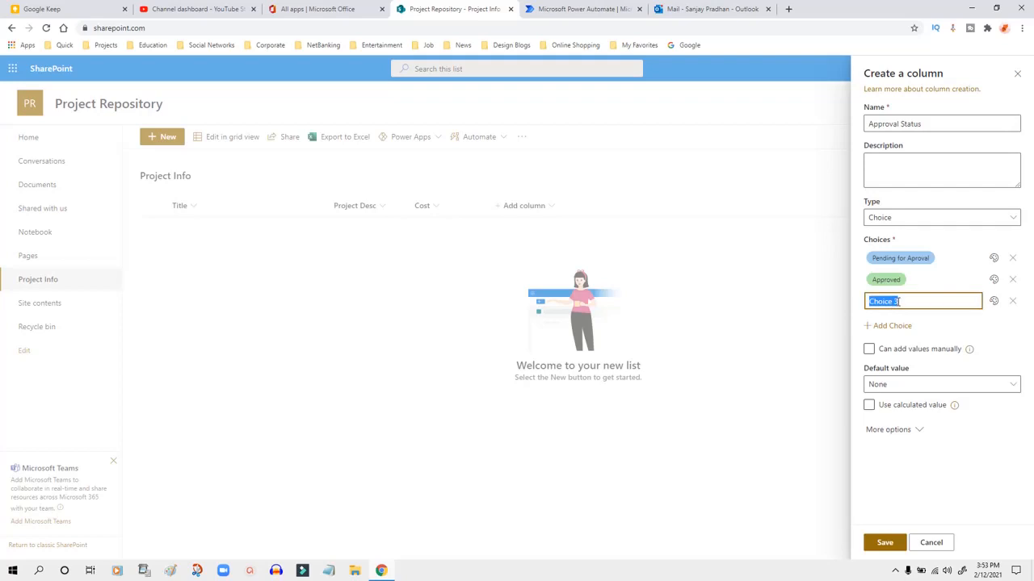
{"action": "type", "text": "Rejected"}
{"action": "left_click", "coordinate": [1019, 335]}
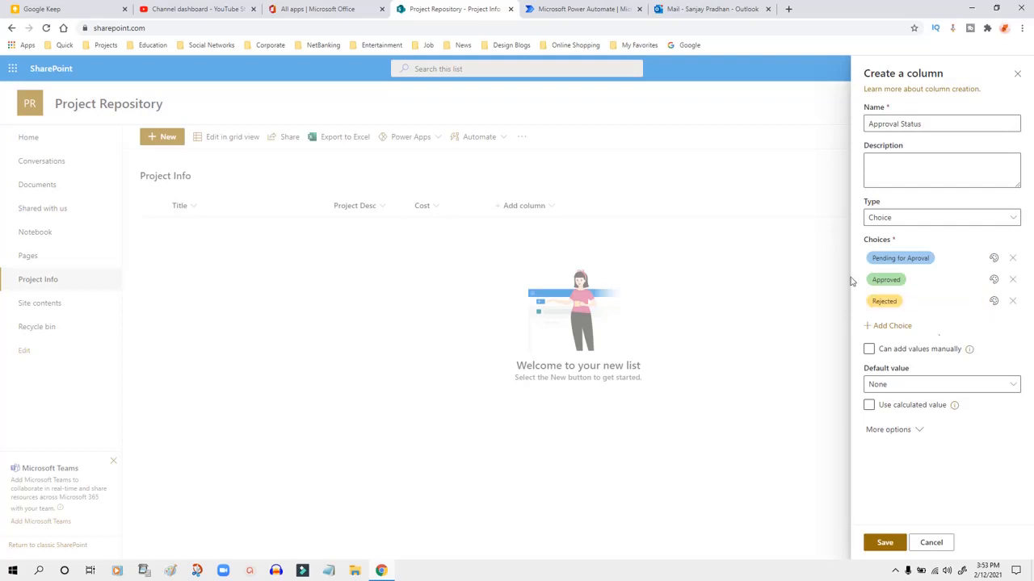
Set the Approval Status default value to "Pending for Aproval" and save the column
{"action": "left_click", "coordinate": [923, 387]}
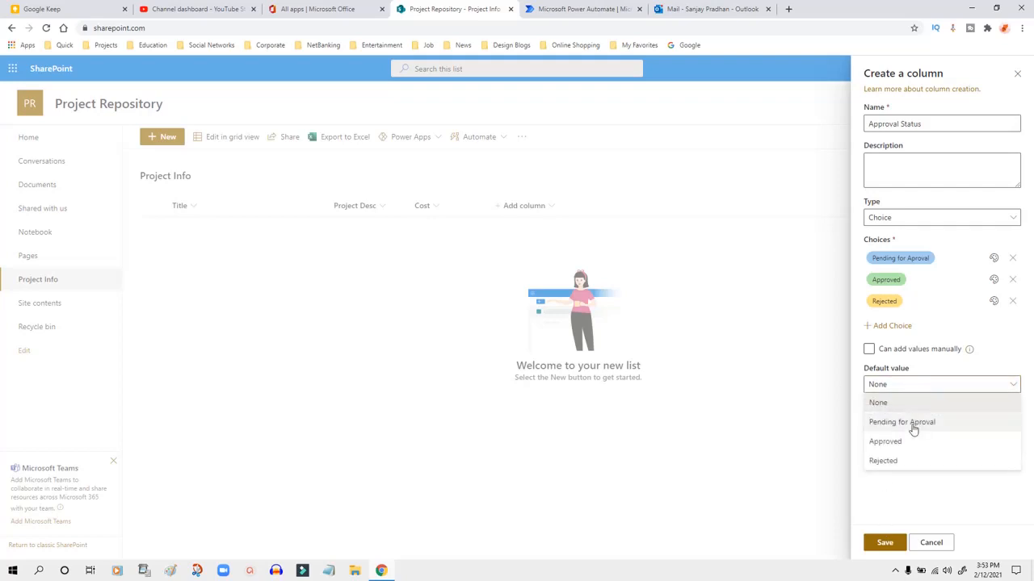
{"action": "left_click", "coordinate": [913, 426]}
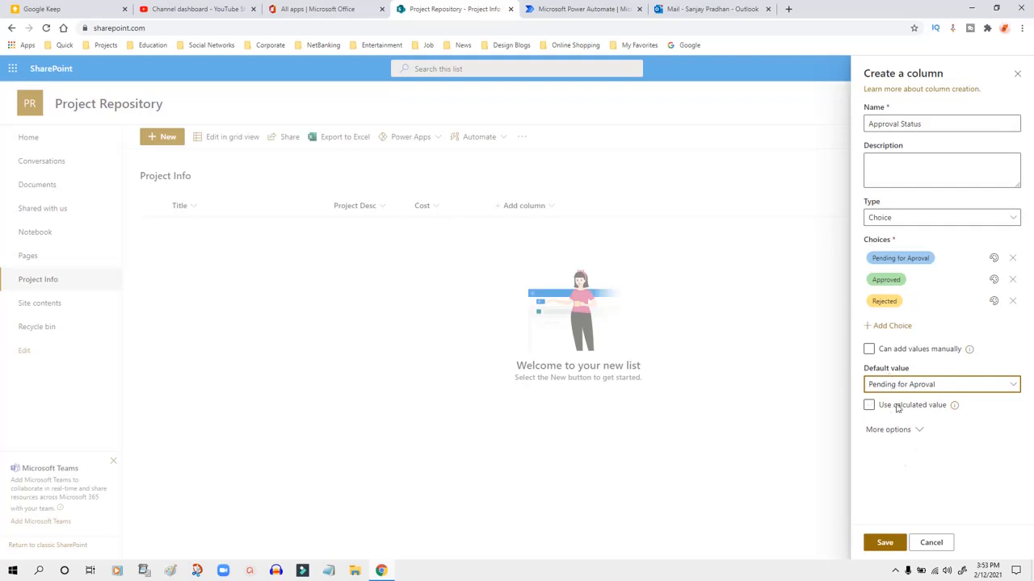
{"action": "left_click", "coordinate": [885, 544]}
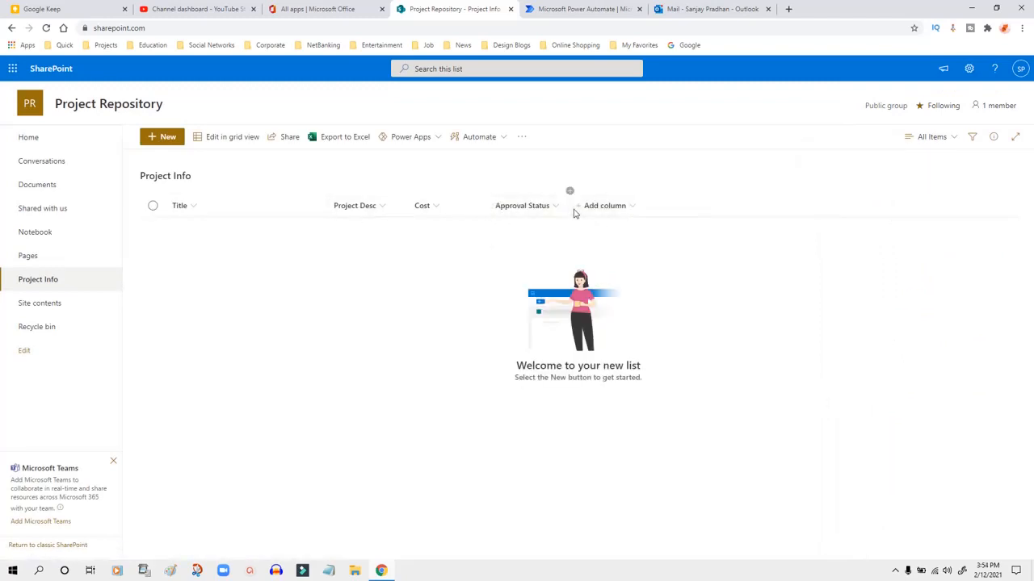
Start a new Project Info item titled "Insurance Project" with description "This is an insurance project" and cost 2000
{"action": "left_click", "coordinate": [165, 139]}
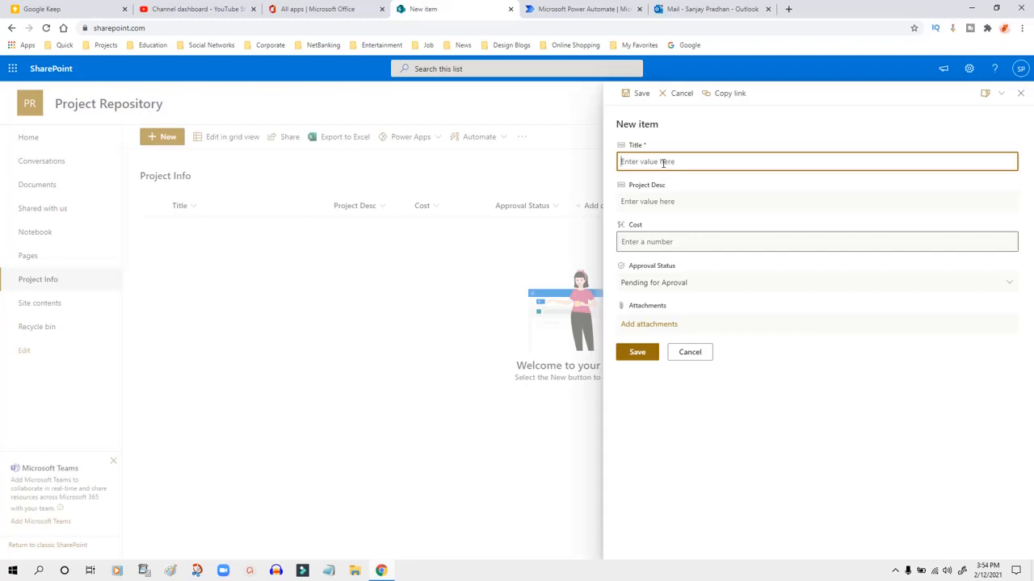
{"action": "type", "text": "Insurance Project"}
{"action": "left_click", "coordinate": [656, 203]}
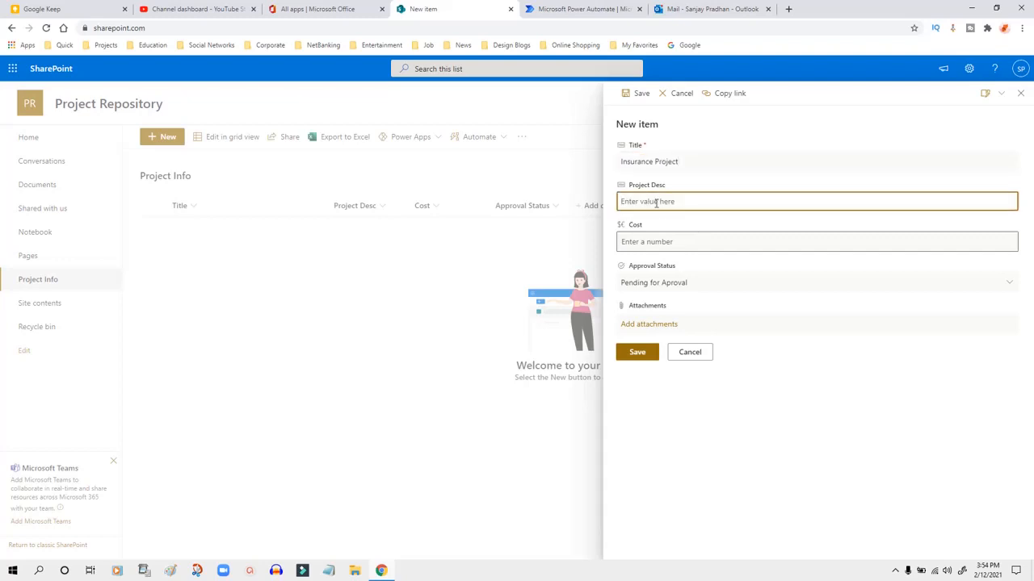
{"action": "type", "text": "This is aan insurance project"}
{"action": "left_click", "coordinate": [658, 241]}
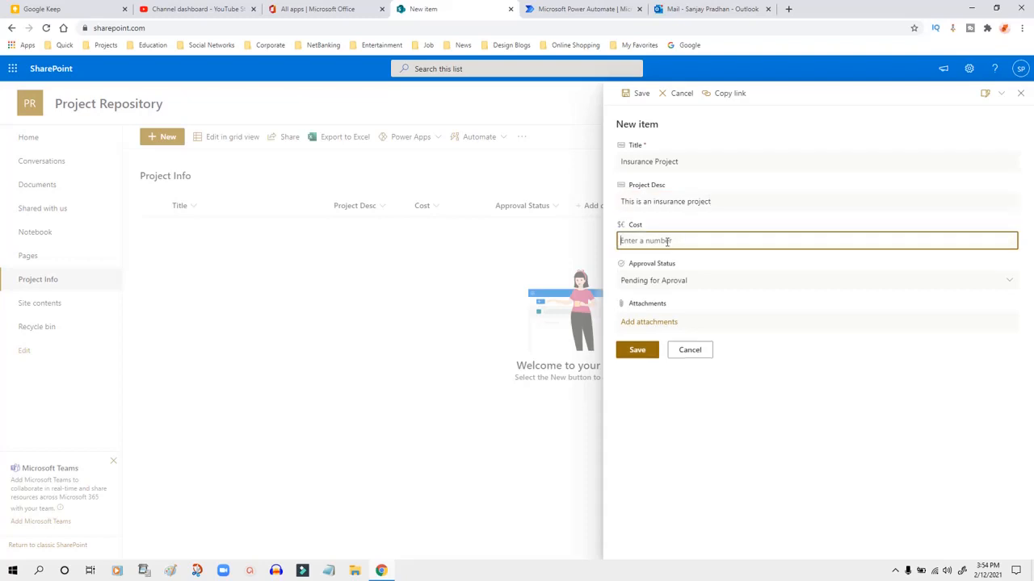
{"action": "type", "text": "2000"}
Keep the new item's Approval Status at "Pending for Aproval" and save the item
{"action": "left_click", "coordinate": [692, 411]}
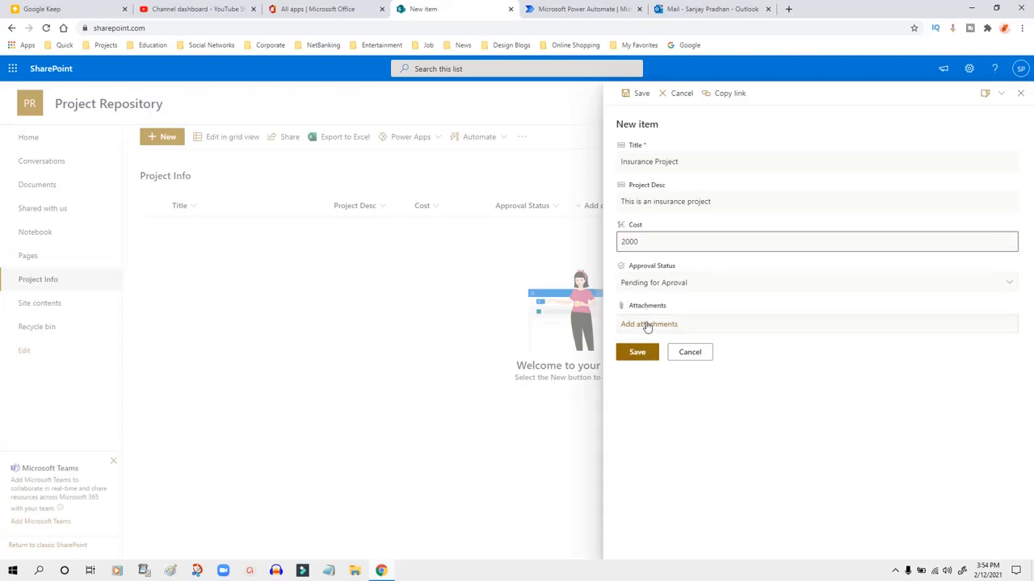
{"action": "left_click", "coordinate": [675, 289]}
{"action": "left_click", "coordinate": [670, 287]}
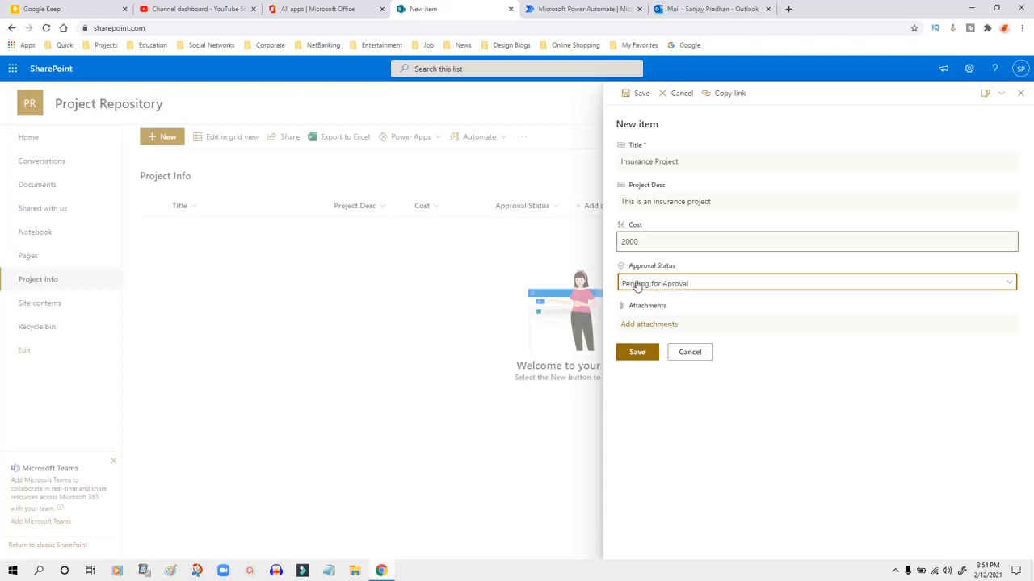
{"action": "left_click", "coordinate": [642, 355]}
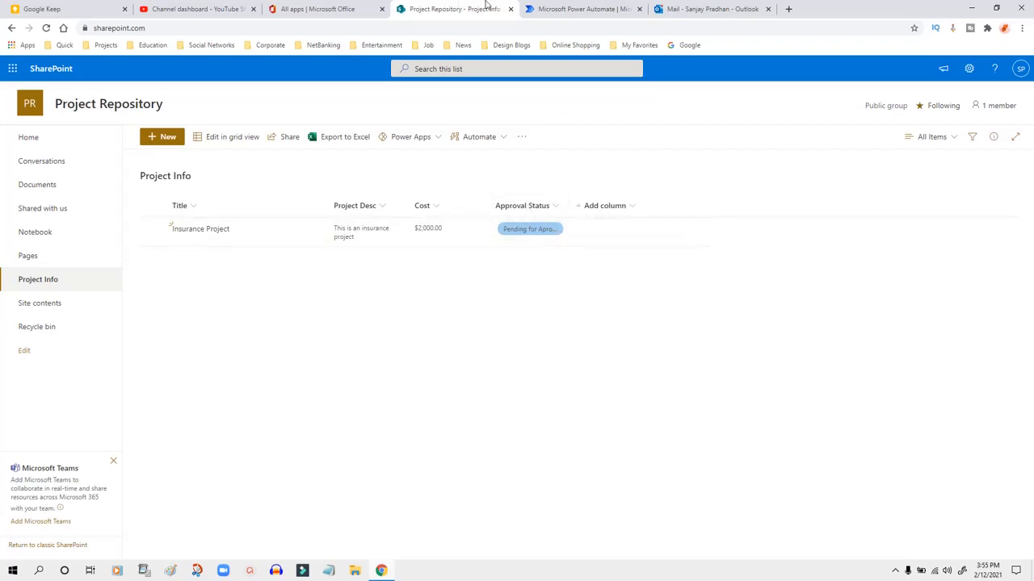
{"action": "left_click", "coordinate": [580, 6]}
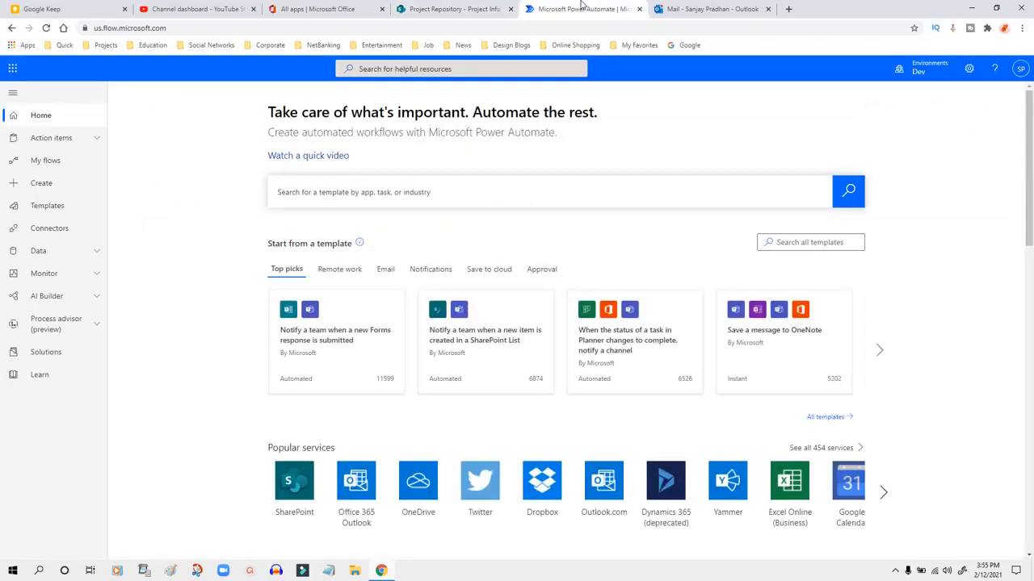
{"action": "left_click", "coordinate": [481, 7]}
{"action": "left_click", "coordinate": [555, 7]}
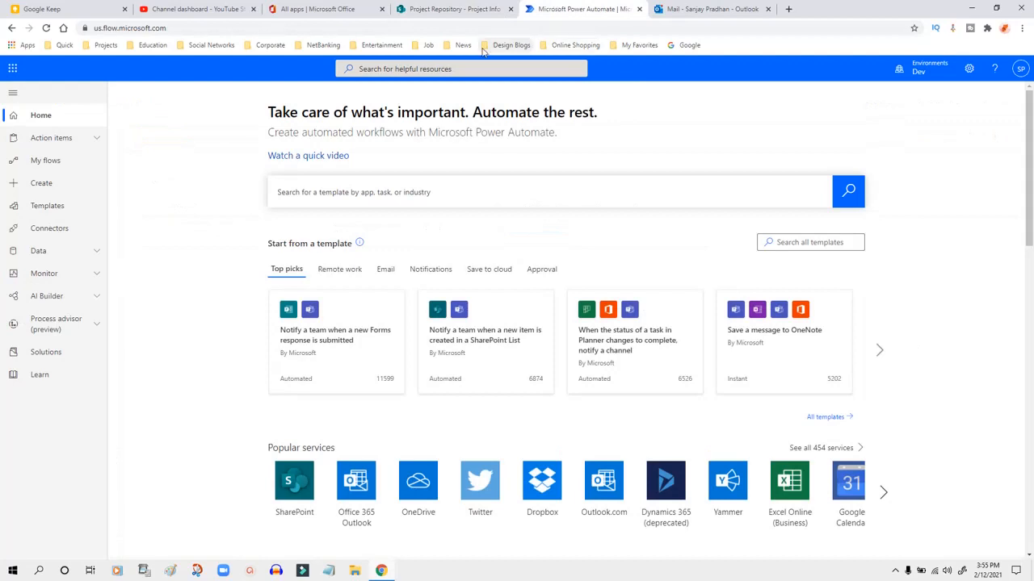
{"action": "left_click", "coordinate": [458, 10]}
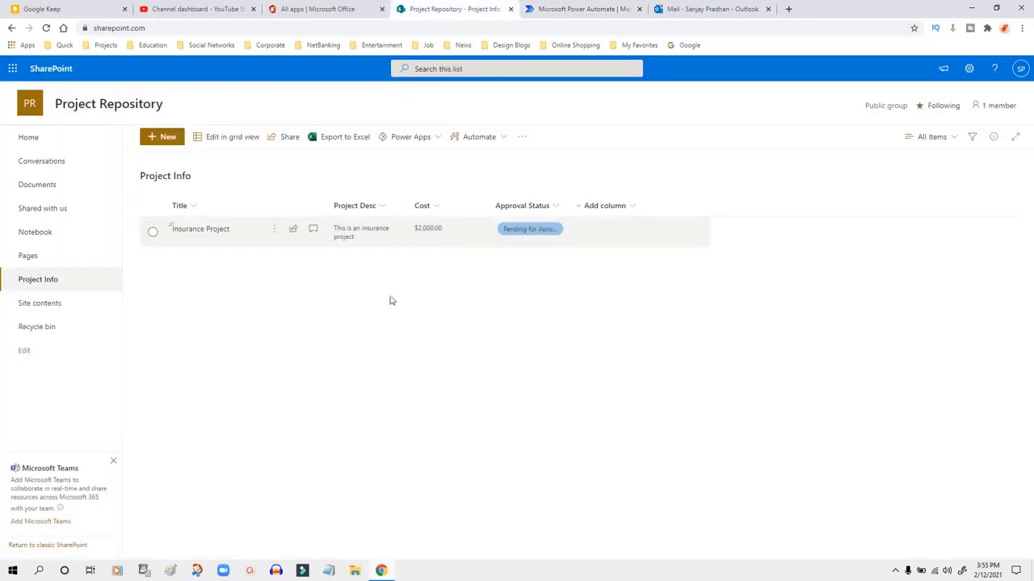
Switch to Power Automate and open the page for creating a new flow
{"action": "left_click", "coordinate": [565, 10]}
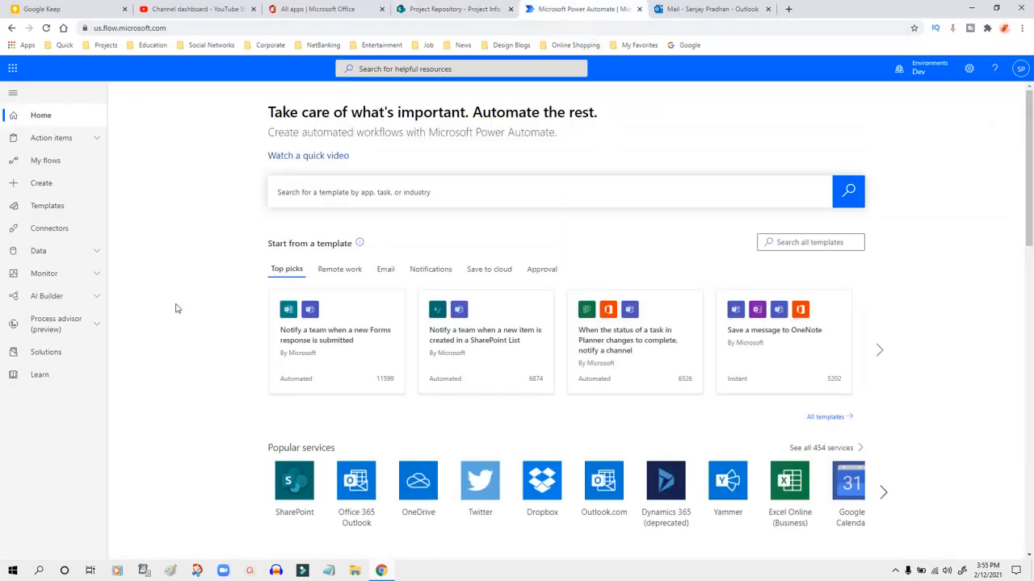
{"action": "left_click", "coordinate": [50, 192]}
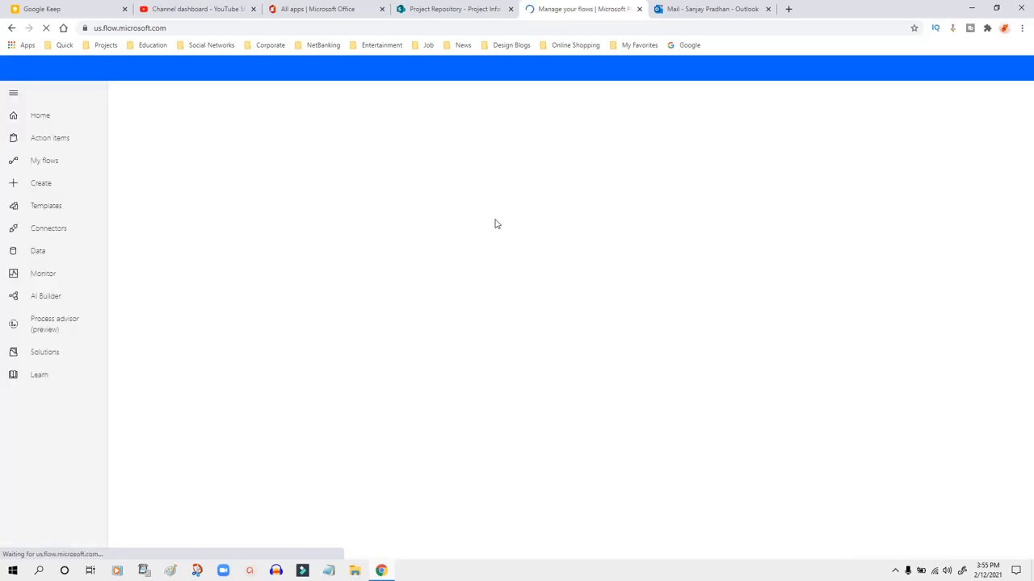
{"action": "left_click", "coordinate": [449, 11]}
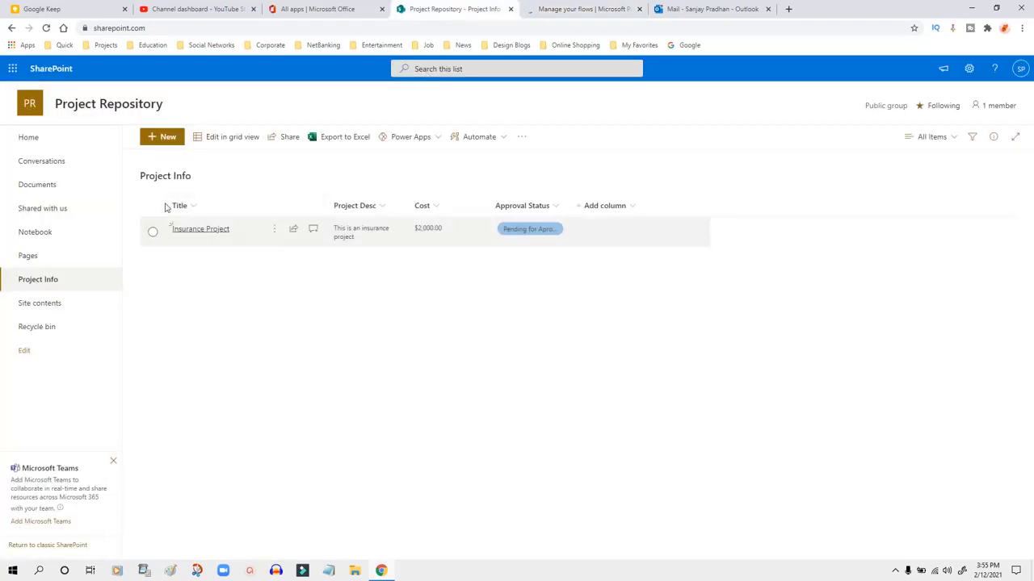
{"action": "left_click", "coordinate": [563, 14]}
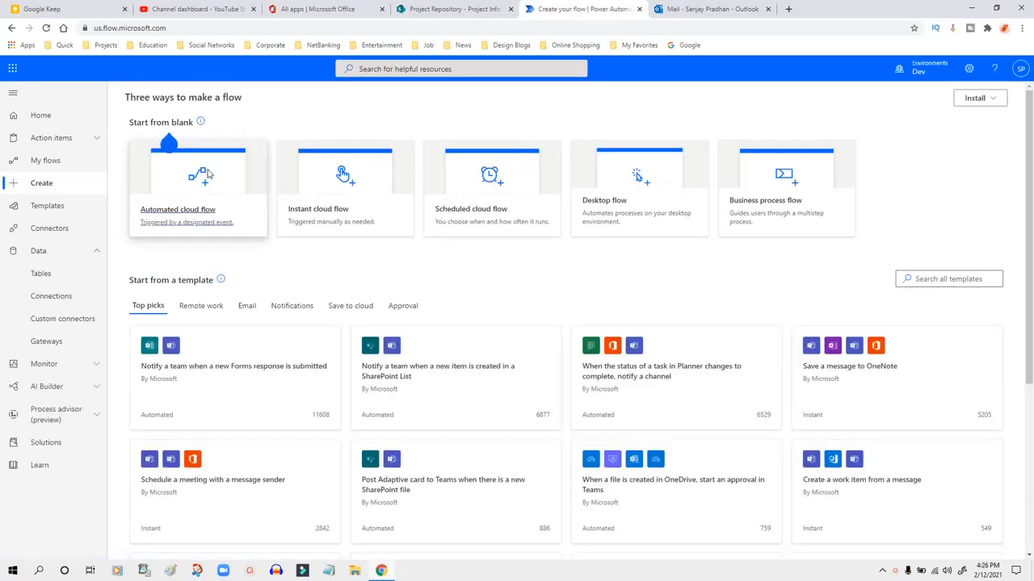
Create an automated cloud flow named "Approval for Project" with the SharePoint trigger "When an item is created"
{"action": "left_click", "coordinate": [209, 173]}
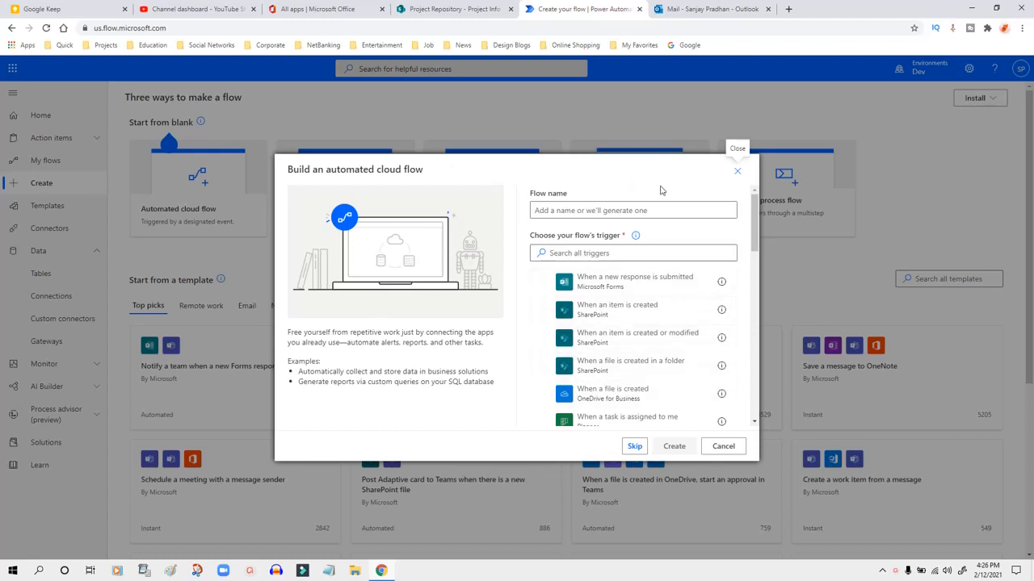
{"action": "left_click", "coordinate": [568, 210]}
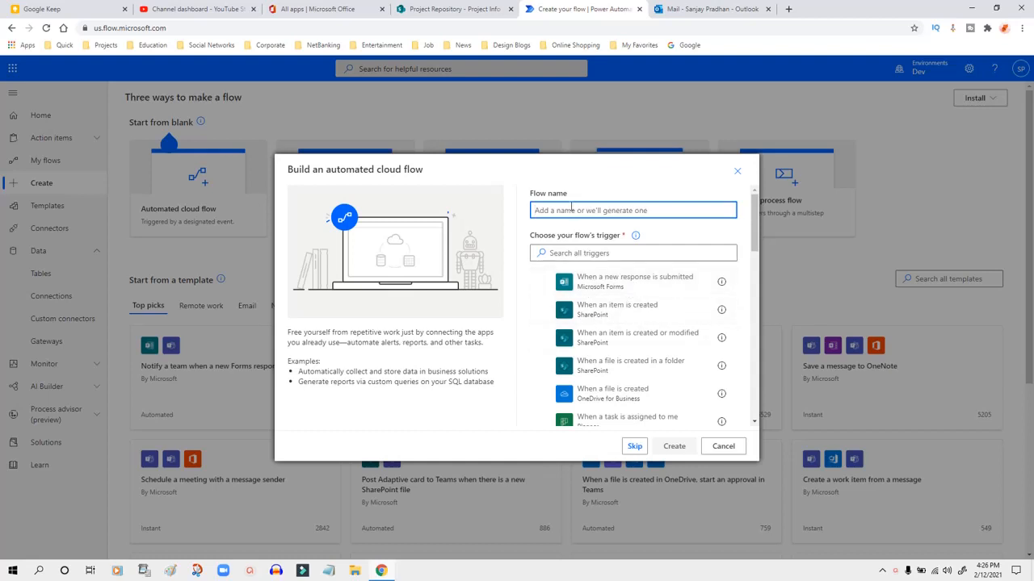
{"action": "type", "text": "Approval for Project"}
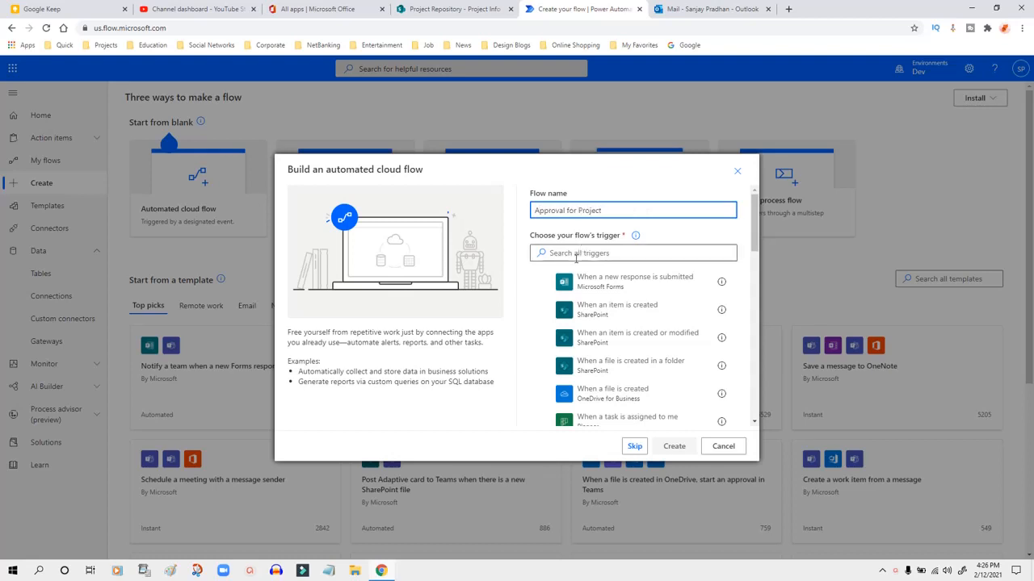
{"action": "left_click", "coordinate": [610, 314]}
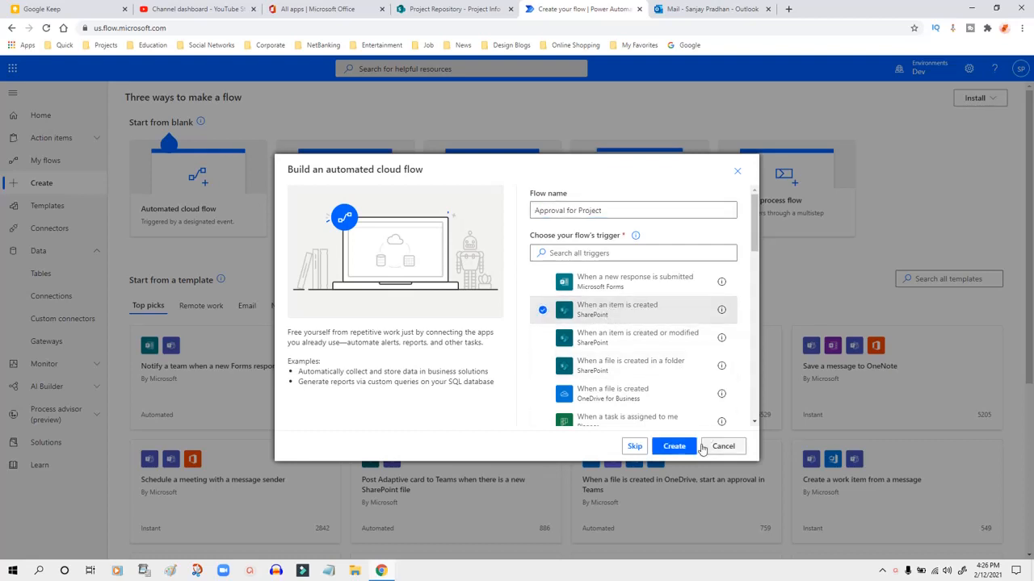
{"action": "left_click", "coordinate": [677, 446]}
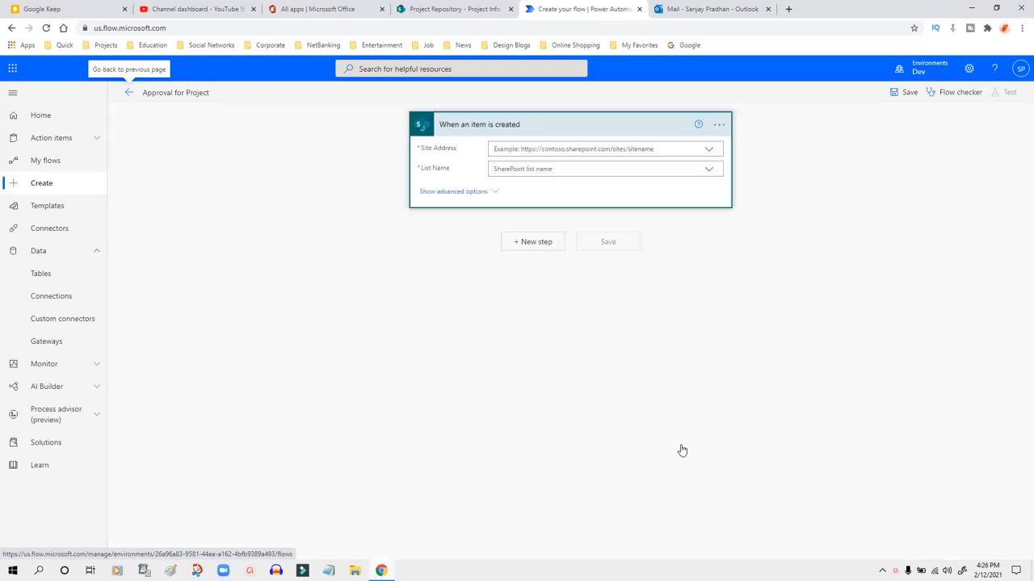
{"action": "left_click", "coordinate": [710, 152]}
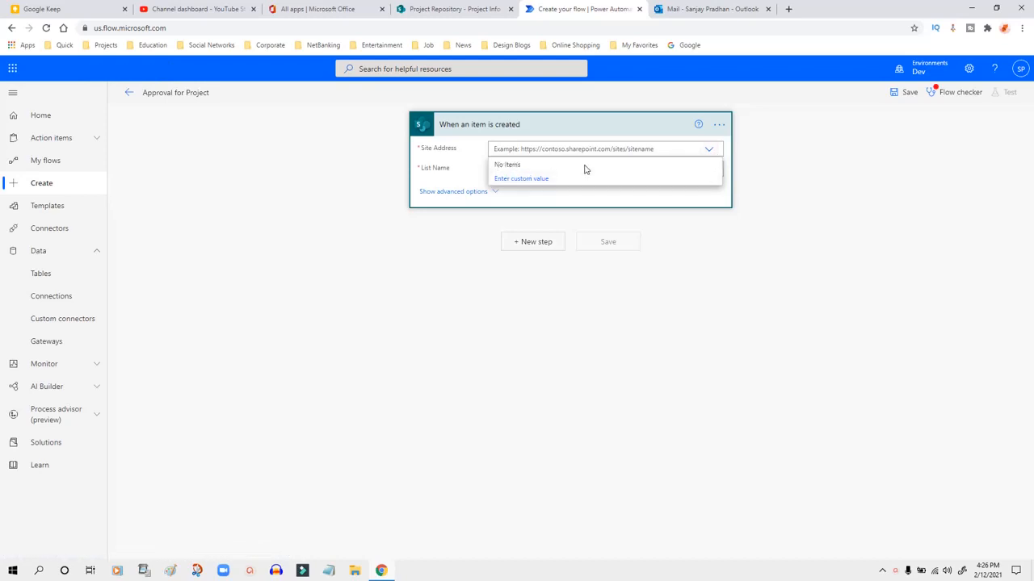
{"action": "left_click", "coordinate": [540, 178]}
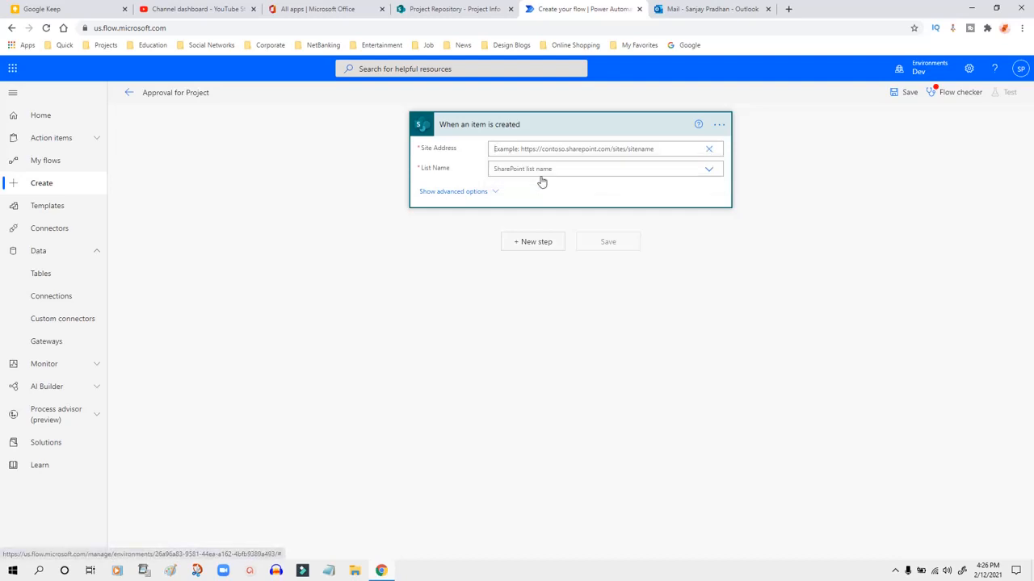
{"action": "left_click", "coordinate": [425, 4]}
{"action": "left_click", "coordinate": [329, 30]}
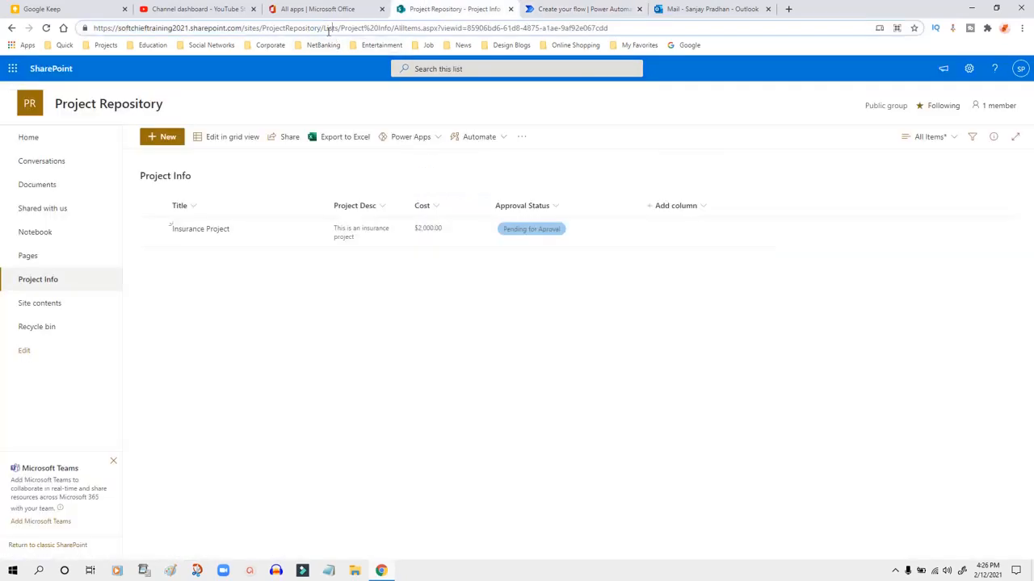
{"action": "left_click_drag", "start_coordinate": [320, 29], "coordinate": [89, 28]}
{"action": "key", "text": "ctrl+c"}
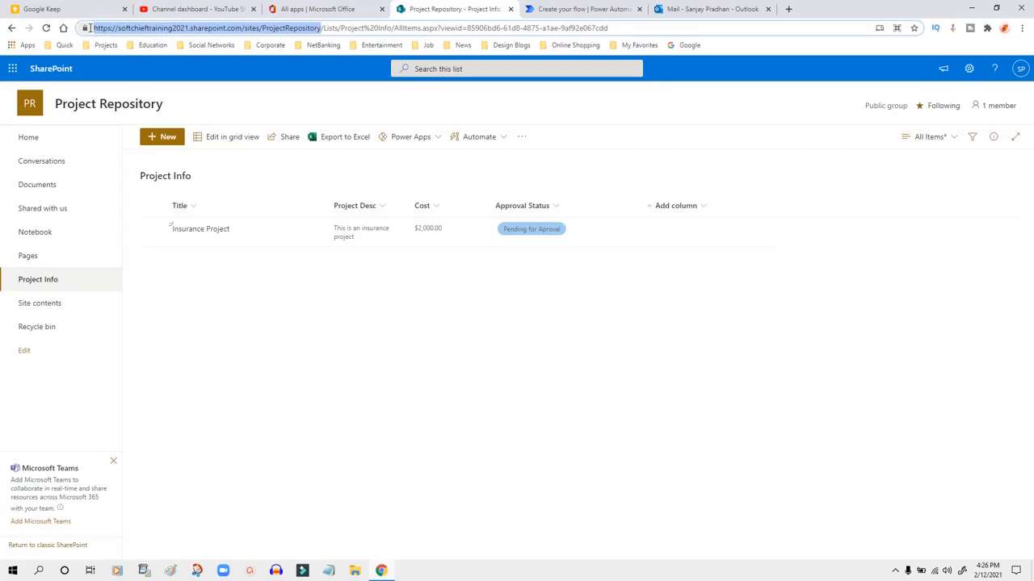
{"action": "left_click", "coordinate": [573, 9]}
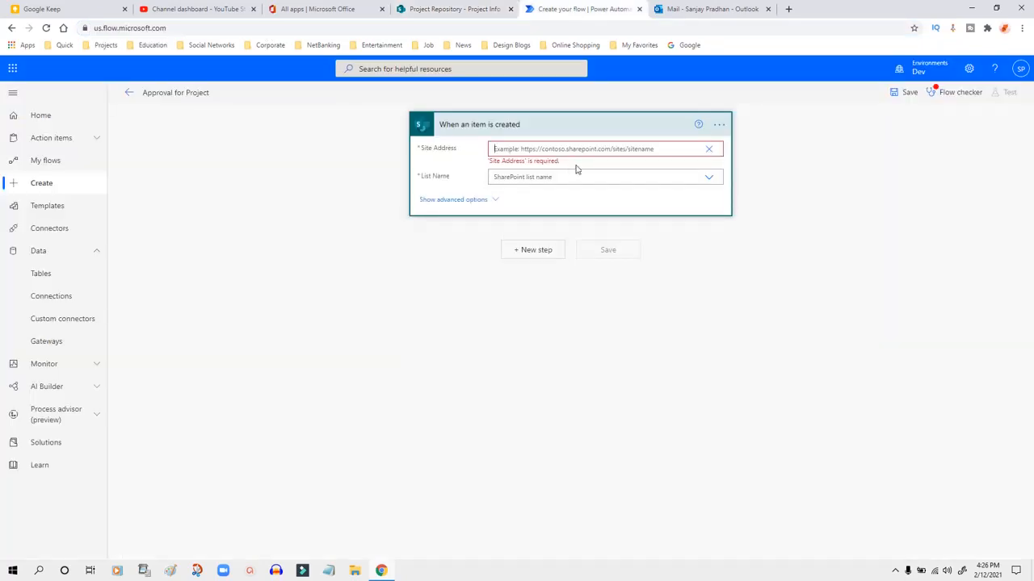
{"action": "key", "text": "ctrl+v"}
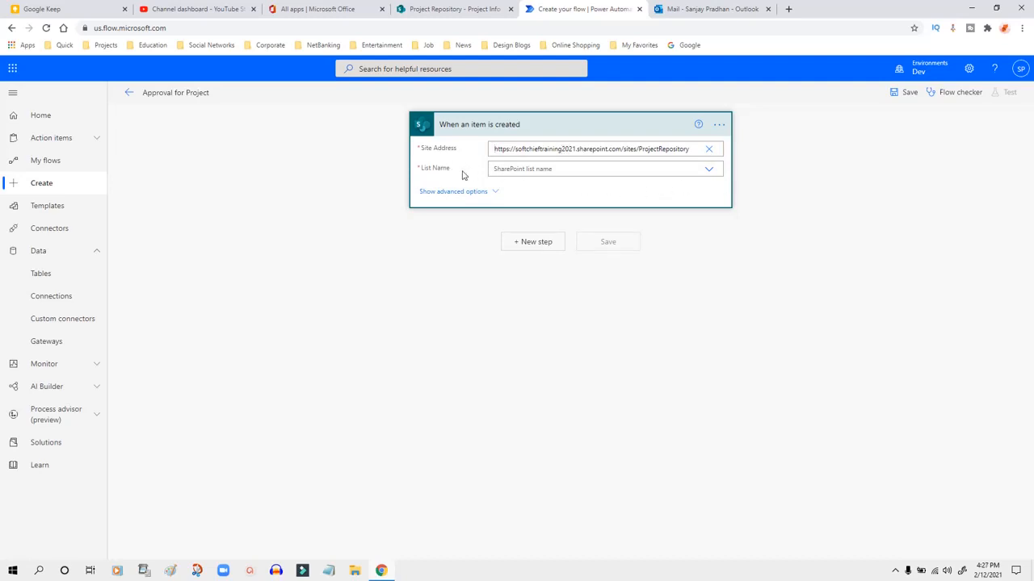
{"action": "left_click", "coordinate": [712, 173]}
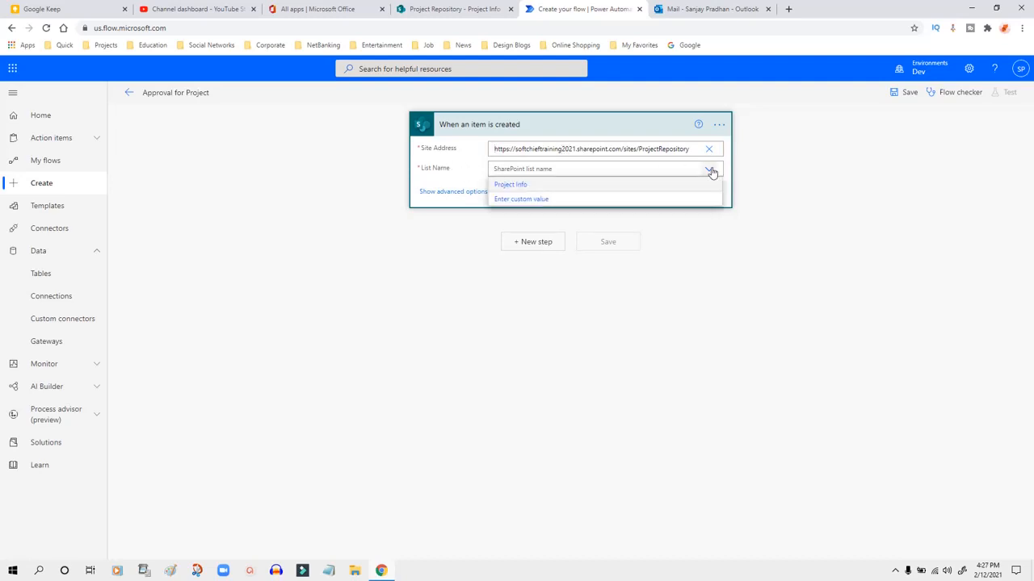
{"action": "left_click", "coordinate": [534, 187]}
Check the trigger's list name against the Project Info list in SharePoint and examine the trigger's advanced options
{"action": "left_click", "coordinate": [409, 12]}
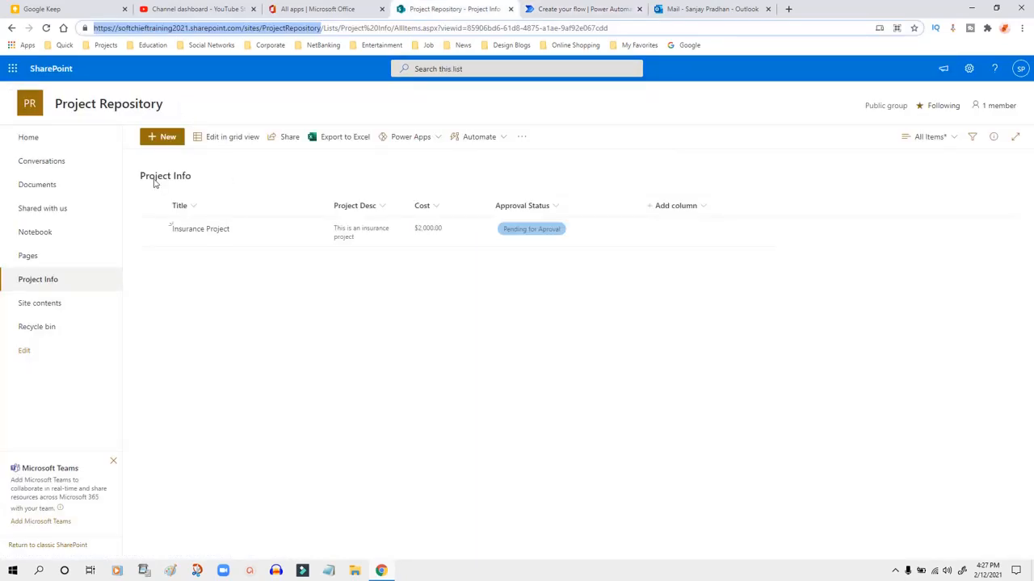
{"action": "left_click", "coordinate": [190, 177]}
{"action": "left_click", "coordinate": [195, 182]}
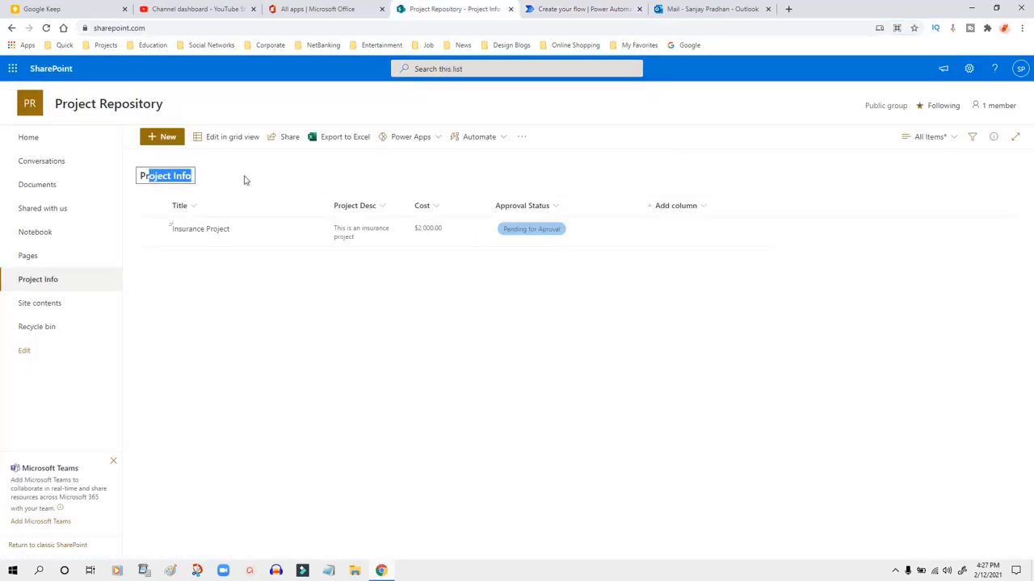
{"action": "left_click", "coordinate": [565, 12]}
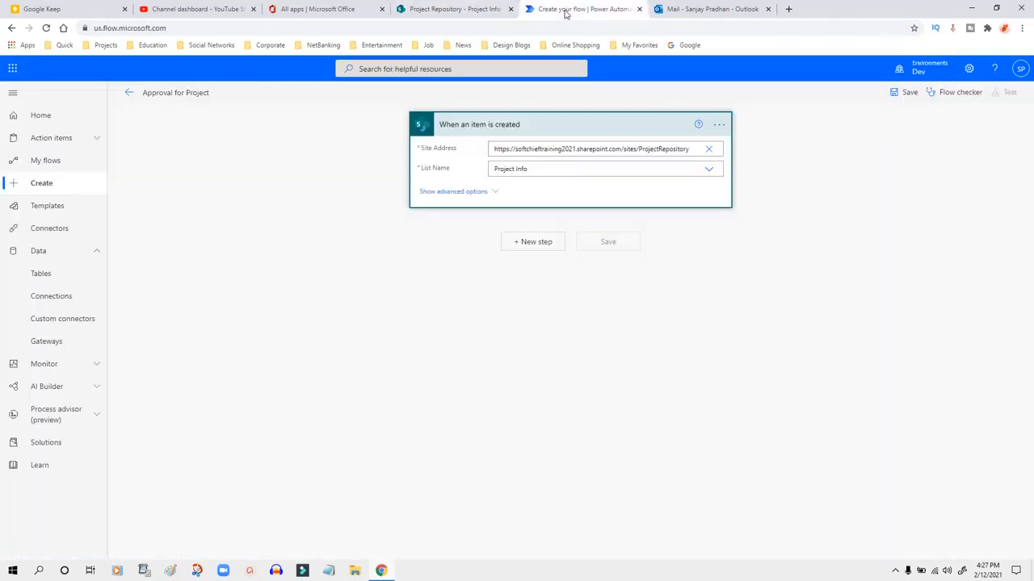
{"action": "left_click", "coordinate": [496, 194]}
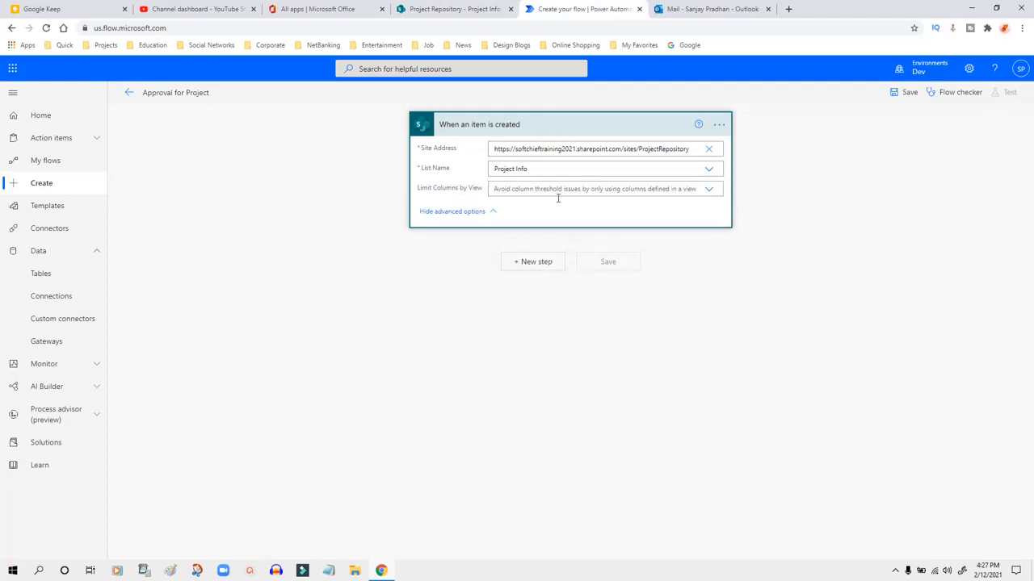
{"action": "left_click", "coordinate": [492, 212]}
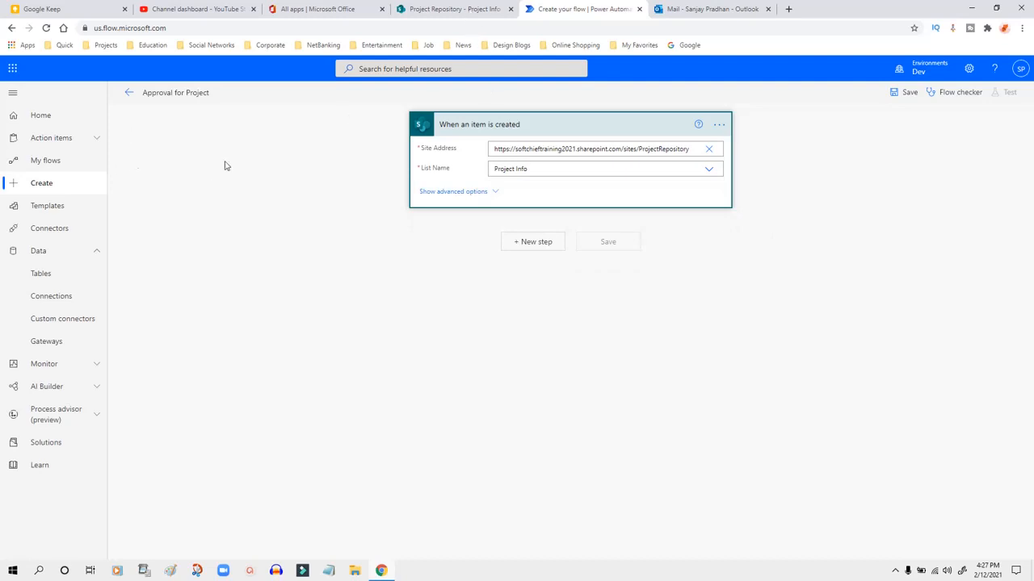
{"action": "left_click", "coordinate": [441, 9]}
{"action": "left_click", "coordinate": [560, 11]}
Add the "Start and wait for an approval" action from the Approvals connector after the trigger
{"action": "left_click", "coordinate": [535, 242]}
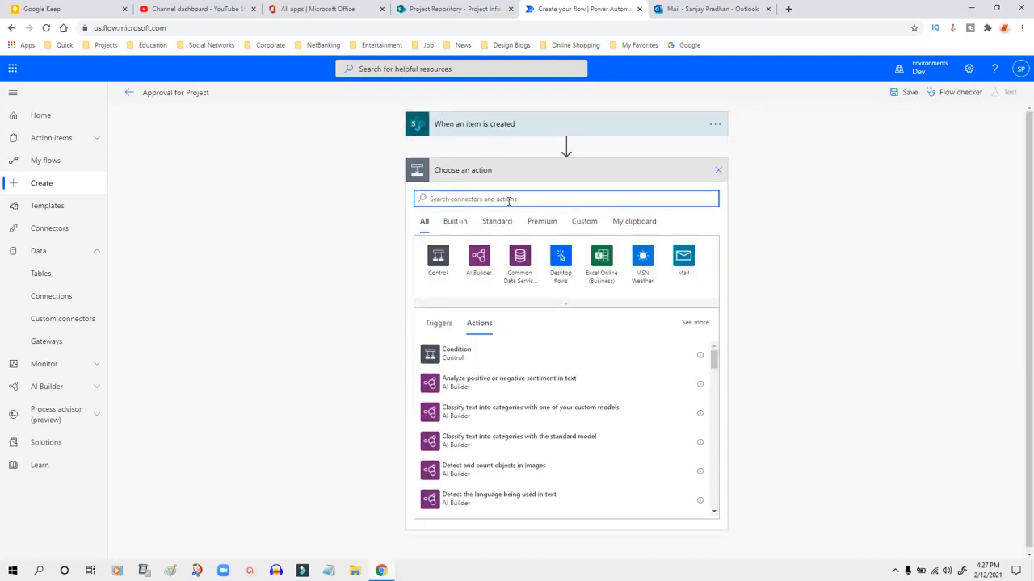
{"action": "type", "text": "Approval"}
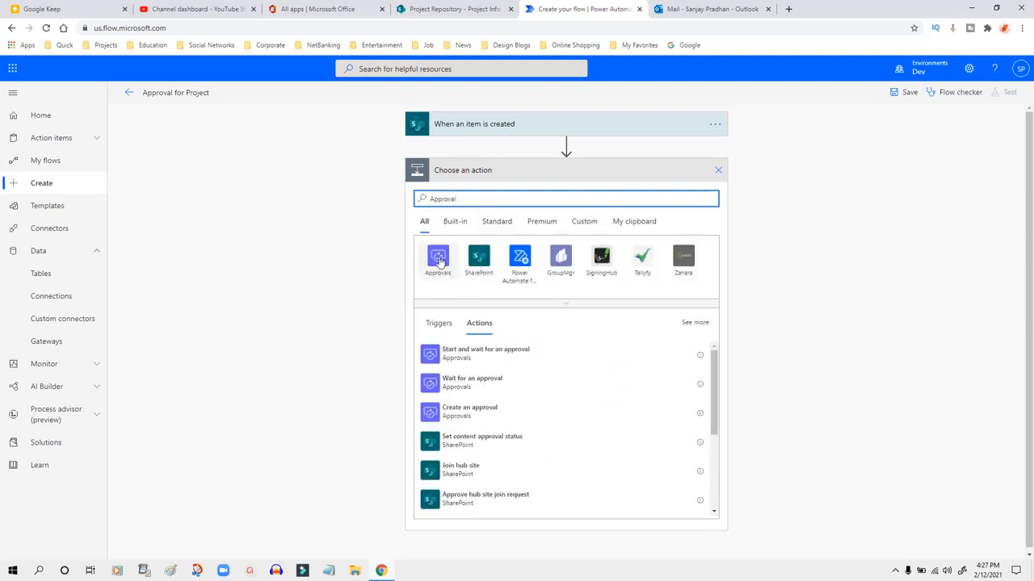
{"action": "left_click", "coordinate": [438, 258]}
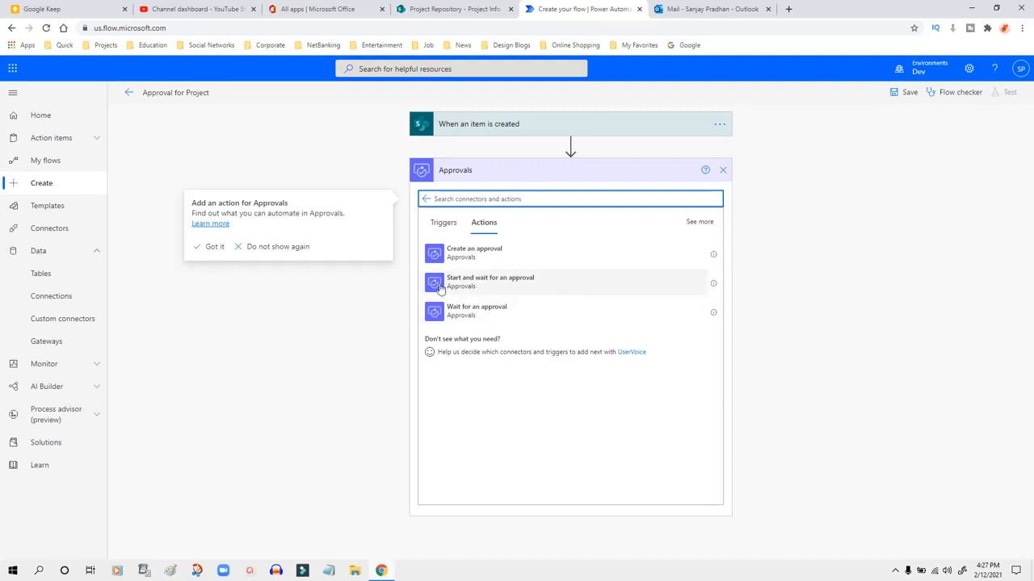
{"action": "left_click", "coordinate": [508, 287]}
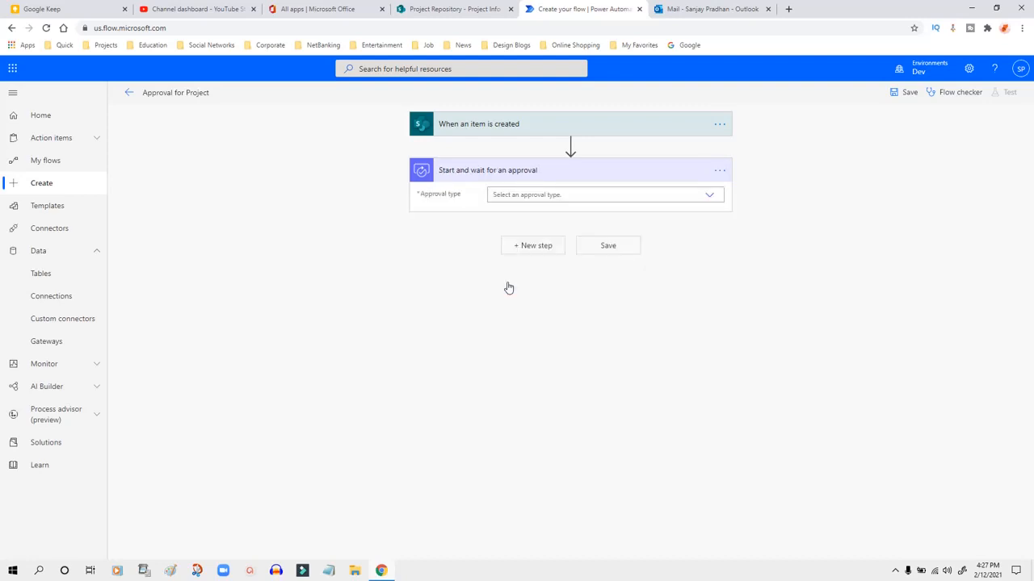
Set the approval type to "Approve/Reject - First to respond" and enter "Review the Projecrt Entry -" as the approval's title
{"action": "left_click", "coordinate": [709, 198]}
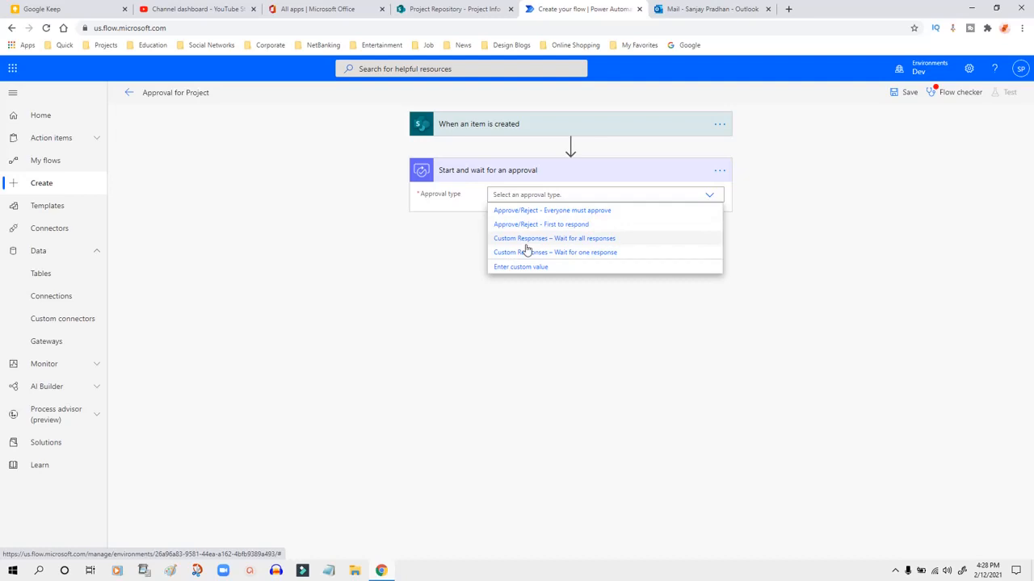
{"action": "left_click", "coordinate": [580, 228]}
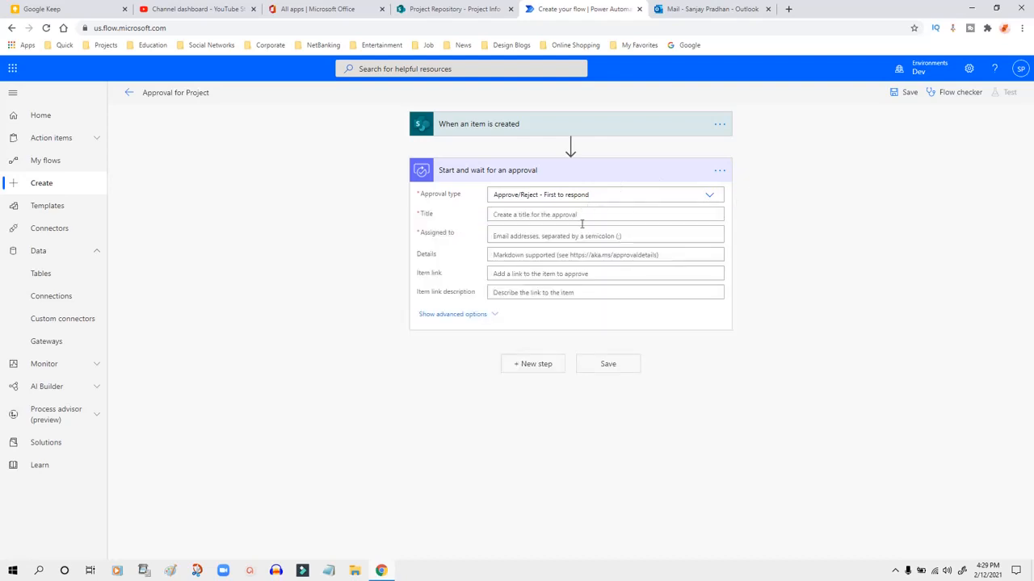
{"action": "left_click", "coordinate": [521, 215]}
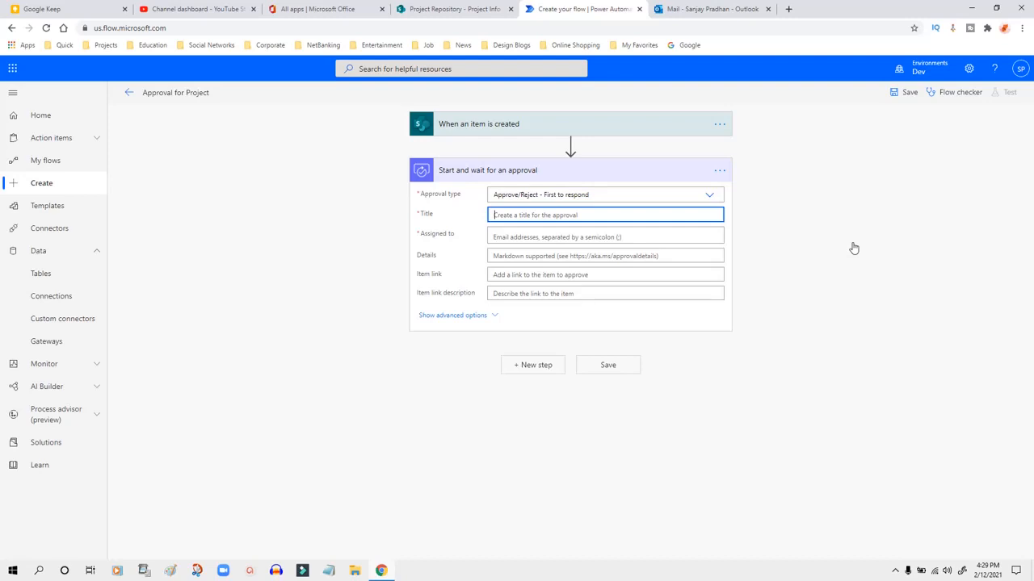
{"action": "type", "text": "Please"}
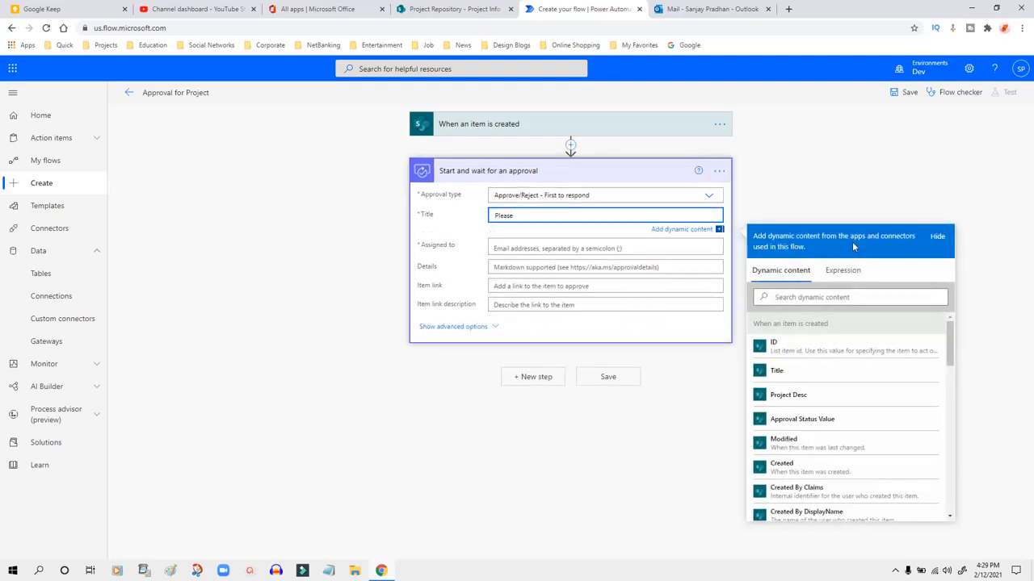
{"action": "key", "text": "BackSpace"}
{"action": "key", "text": "BackSpace"}
{"action": "key", "text": "BackSpace"}
{"action": "key", "text": "BackSpace"}
{"action": "key", "text": "BackSpace"}
{"action": "key", "text": "BackSpace"}
{"action": "type", "text": "Appro"}
{"action": "key", "text": "BackSpace"}
{"action": "key", "text": "BackSpace"}
{"action": "key", "text": "BackSpace"}
{"action": "key", "text": "BackSpace"}
{"action": "key", "text": "BackSpace"}
{"action": "type", "text": "Review the Project Entry -"}
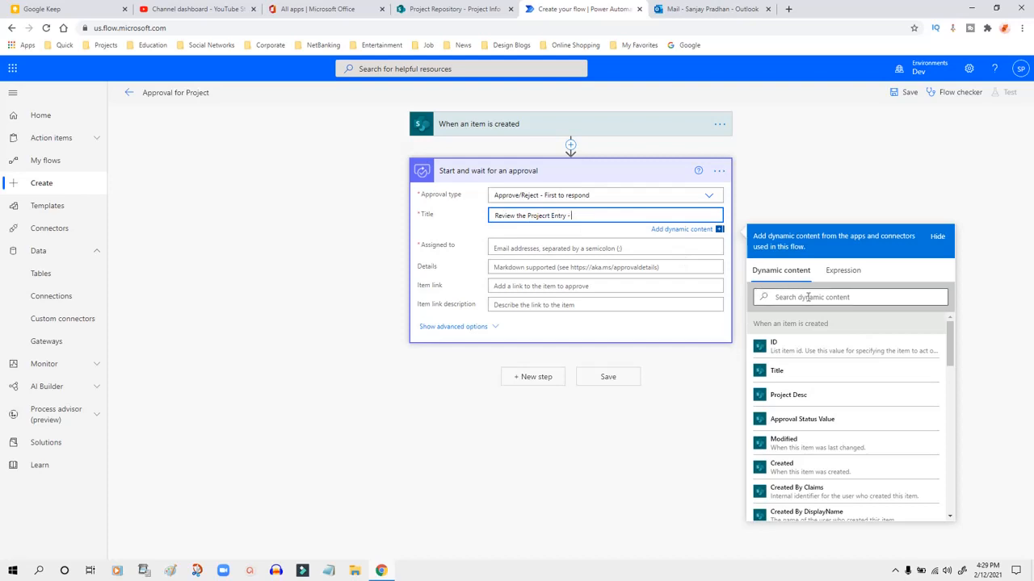
Append the trigger's Cost dynamic content to the end of the approval title
{"action": "left_click", "coordinate": [803, 295]}
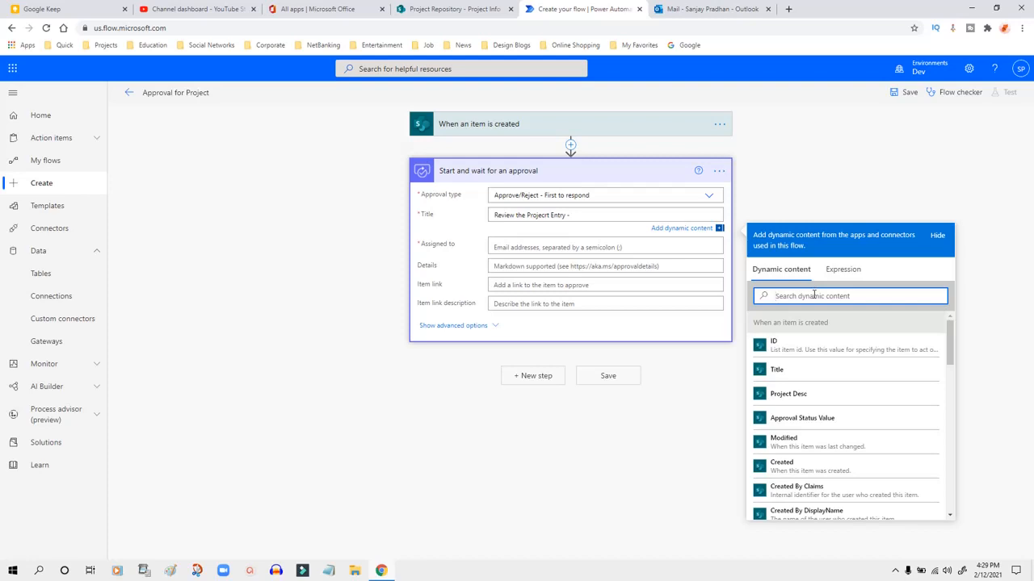
{"action": "type", "text": "cost"}
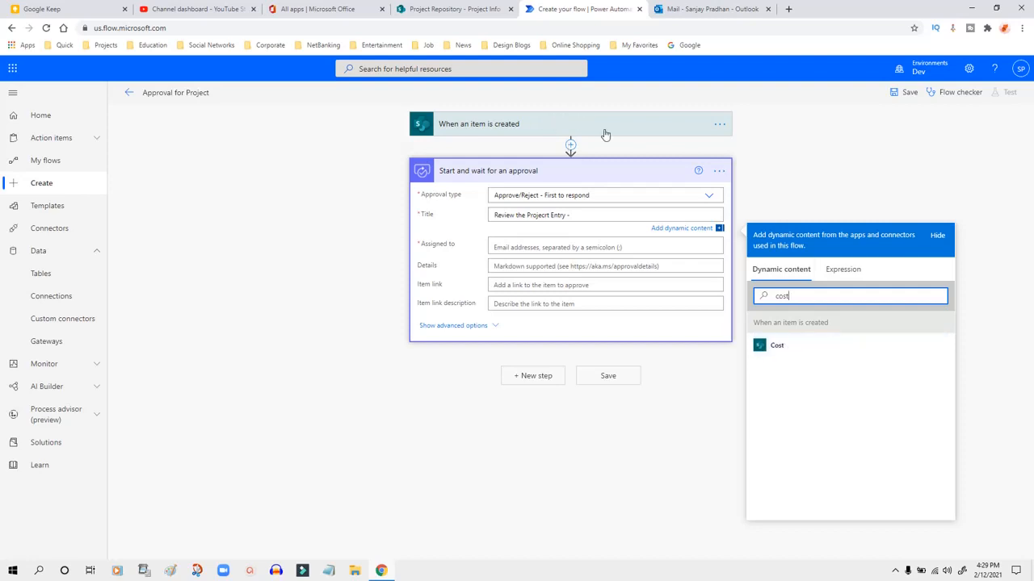
{"action": "left_click", "coordinate": [780, 353]}
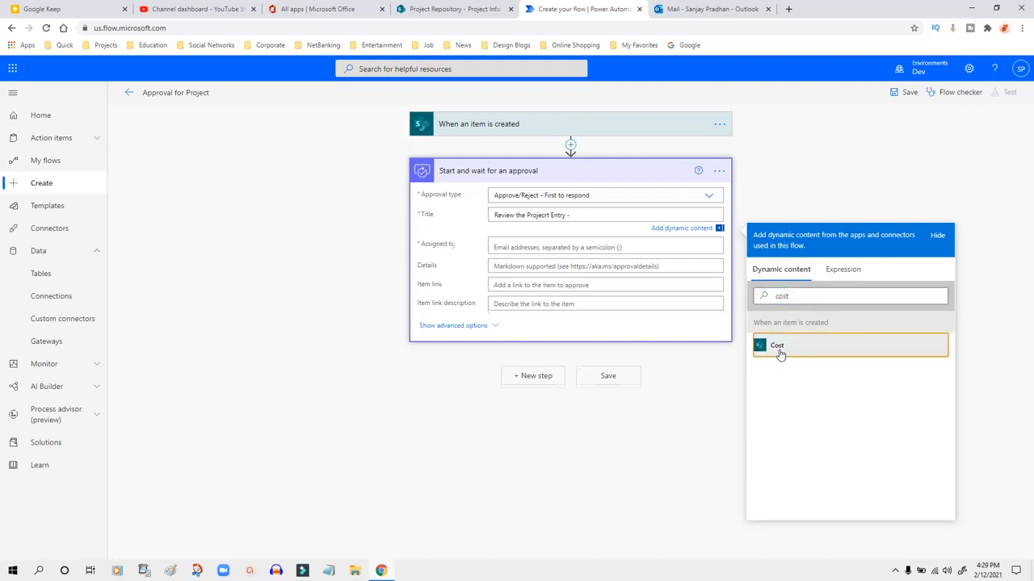
Assign the approval to two approvers by looking up each person by first name and picking the suggested account
{"action": "left_click", "coordinate": [532, 247]}
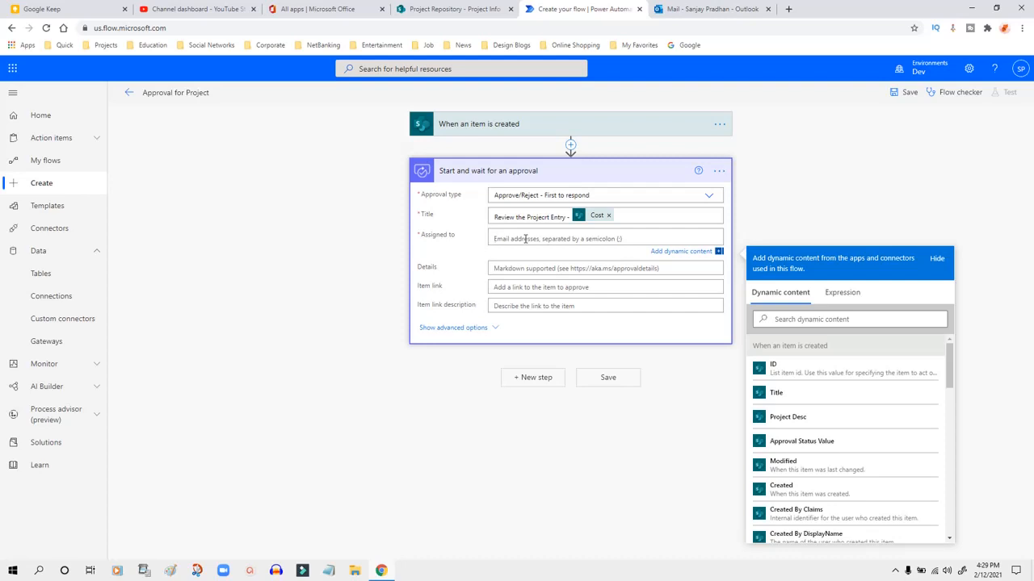
{"action": "type", "text": "sanjay"}
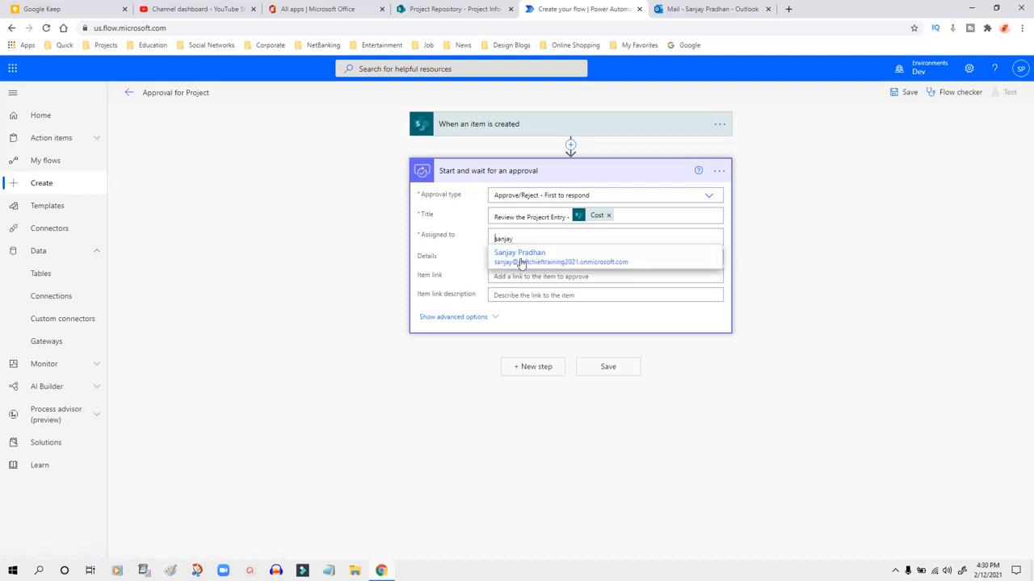
{"action": "left_click", "coordinate": [540, 255]}
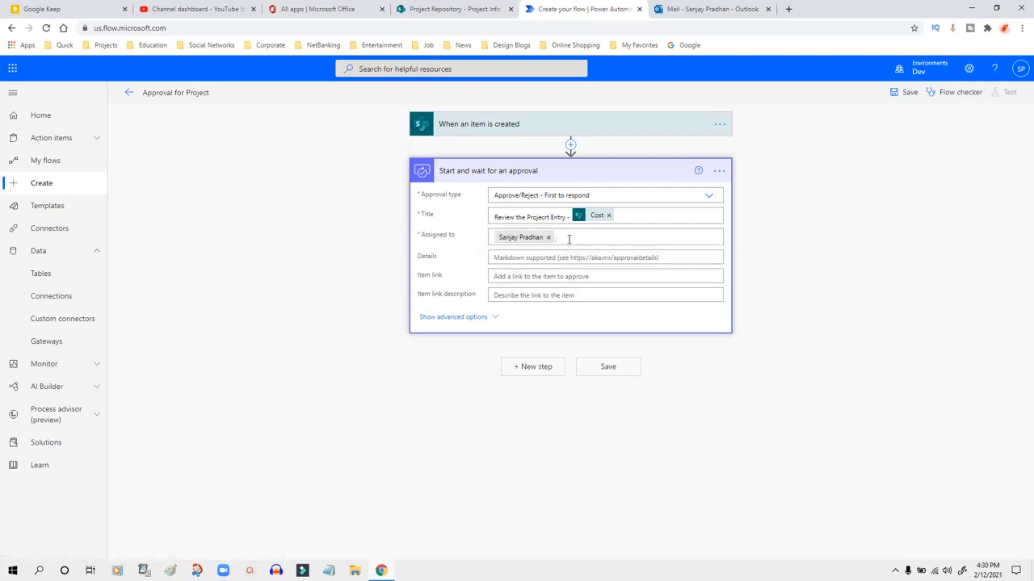
{"action": "left_click", "coordinate": [570, 238]}
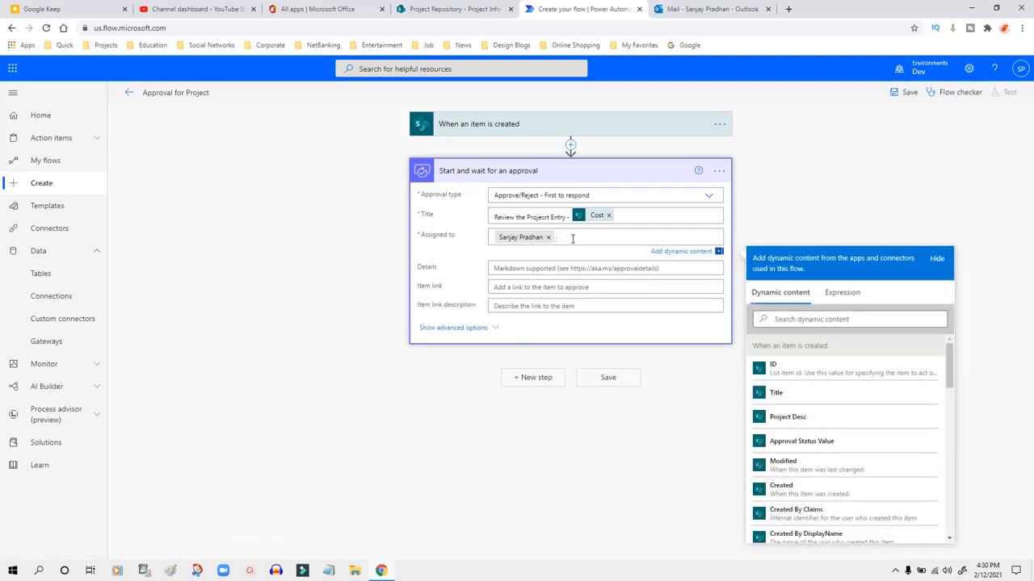
{"action": "type", "text": "aja"}
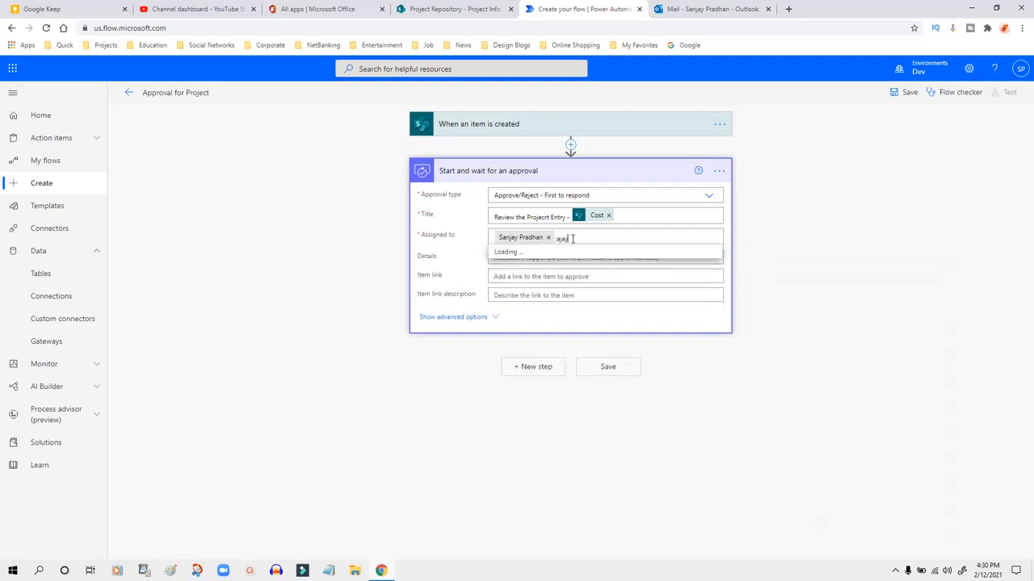
{"action": "type", "text": "y"}
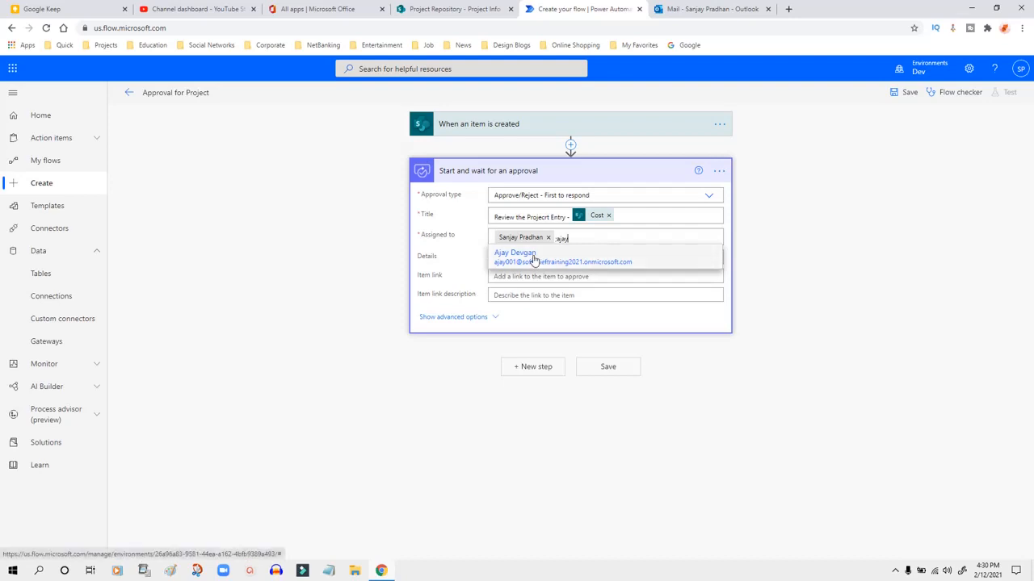
{"action": "left_click", "coordinate": [533, 260]}
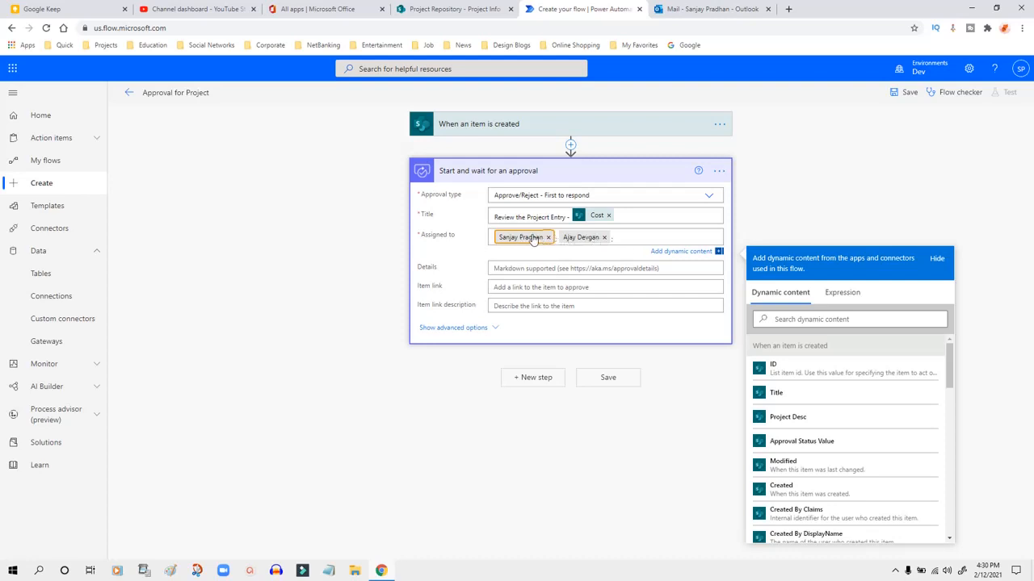
Enter "Please review the project aned act on it." as the approval's details
{"action": "left_click", "coordinate": [512, 256]}
{"action": "left_click", "coordinate": [516, 259]}
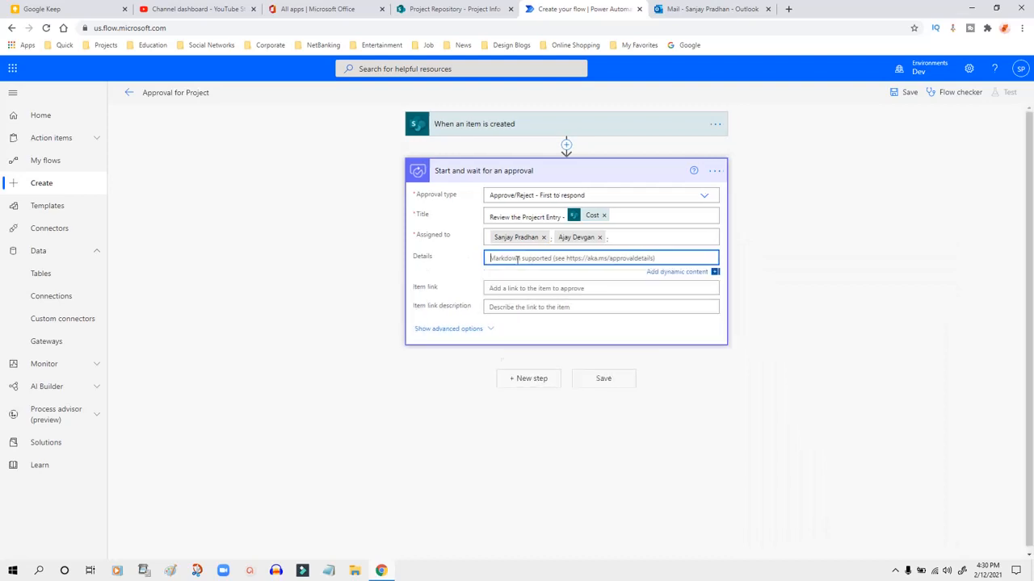
{"action": "type", "text": "Please"}
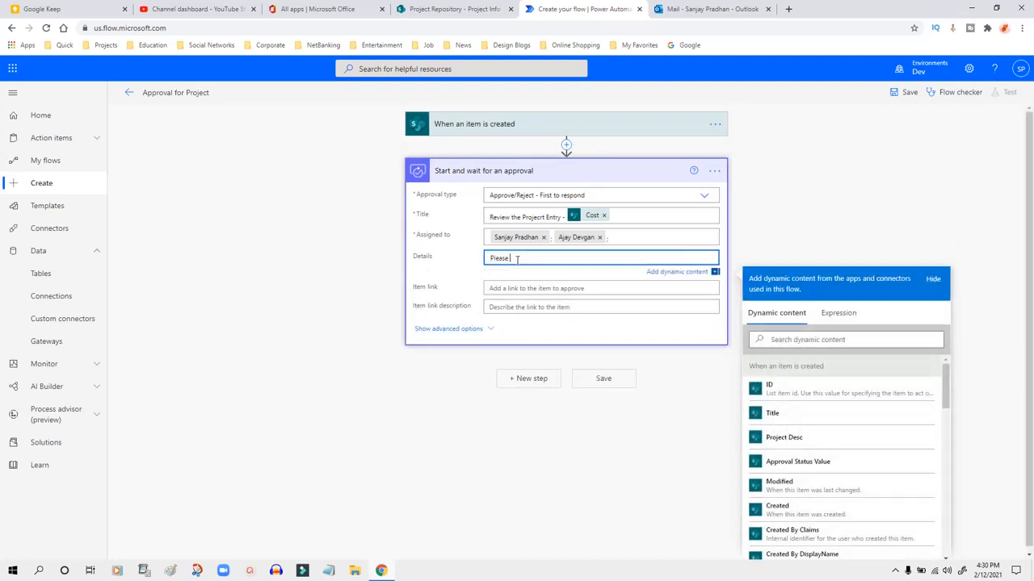
{"action": "type", "text": " review the project aned act on it."}
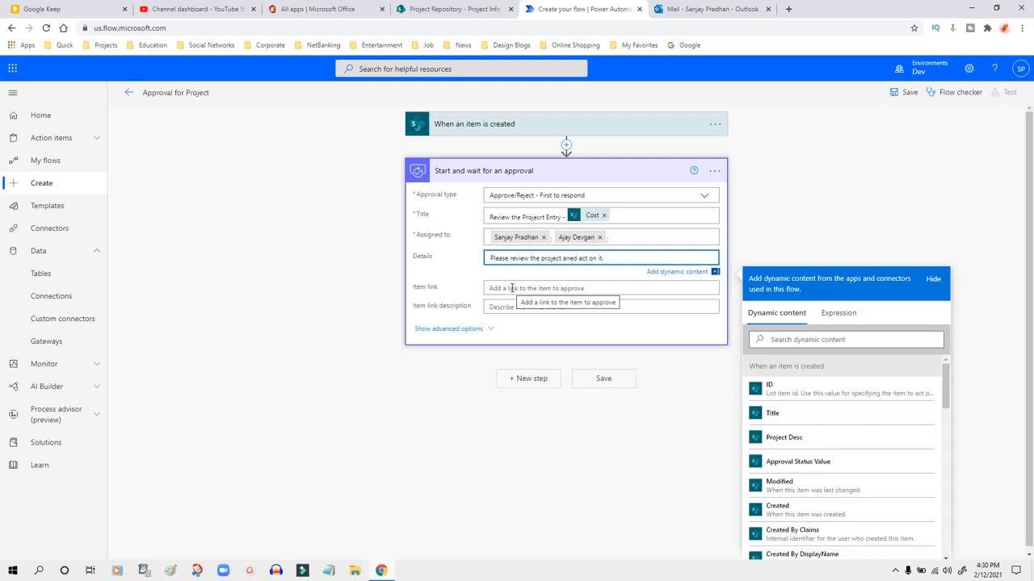
Set the approval's item link to the trigger's "Link to item" dynamic content and collapse the approval action
{"action": "left_click", "coordinate": [511, 289]}
{"action": "left_click", "coordinate": [794, 357]}
{"action": "type", "text": "link"}
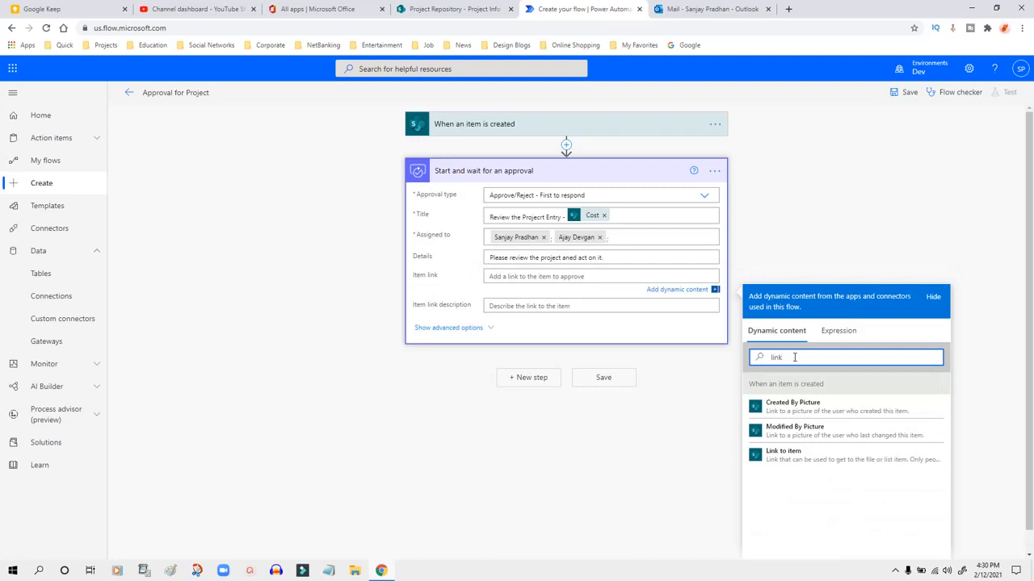
{"action": "left_click", "coordinate": [791, 454]}
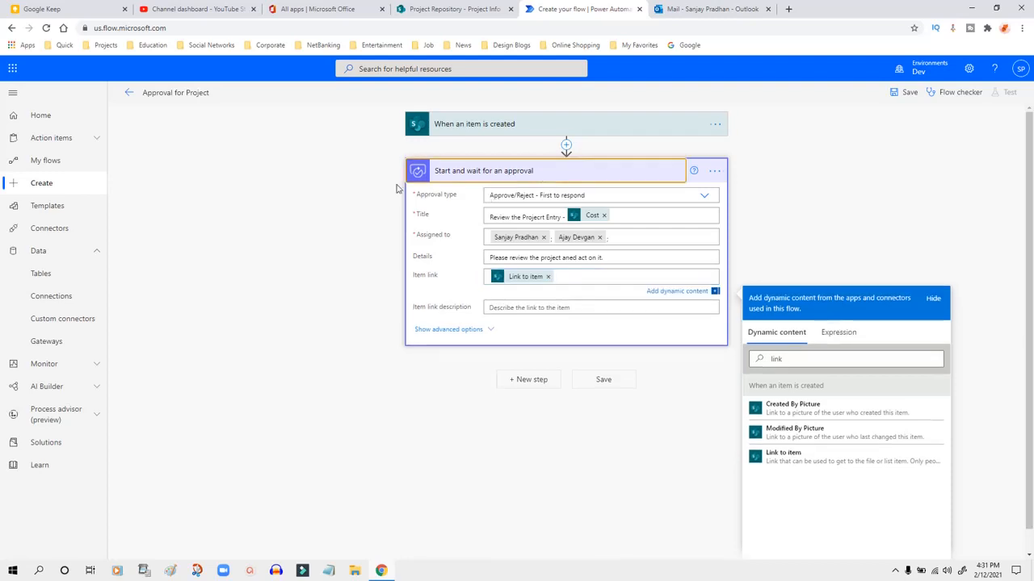
{"action": "left_click", "coordinate": [446, 170]}
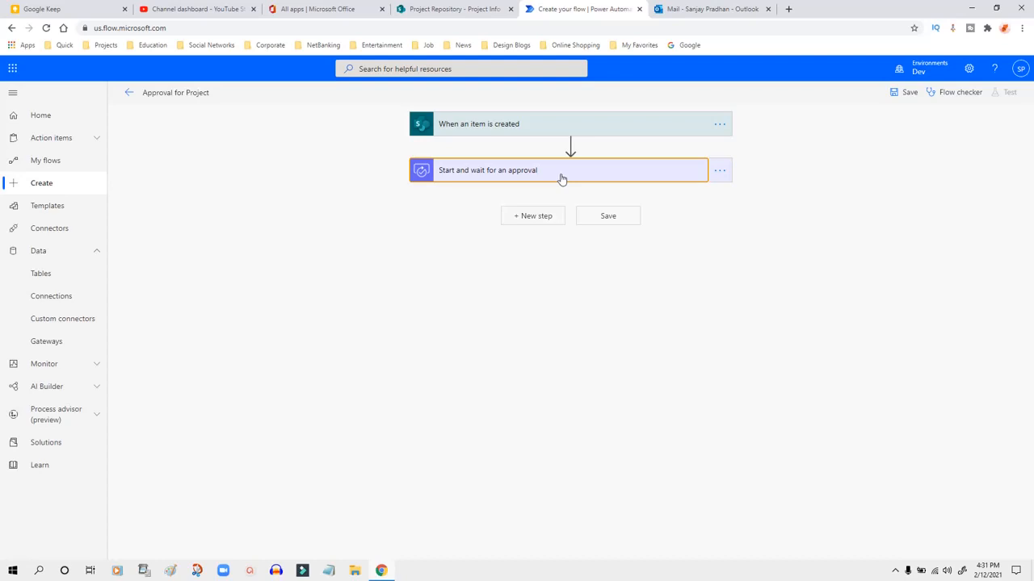
{"action": "left_click", "coordinate": [541, 218]}
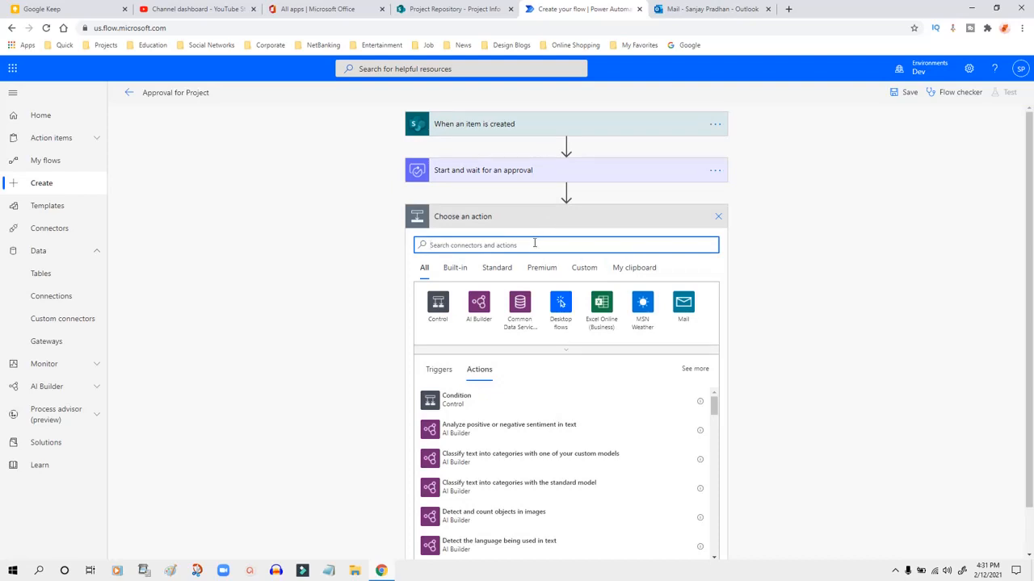
{"action": "type", "text": "x"}
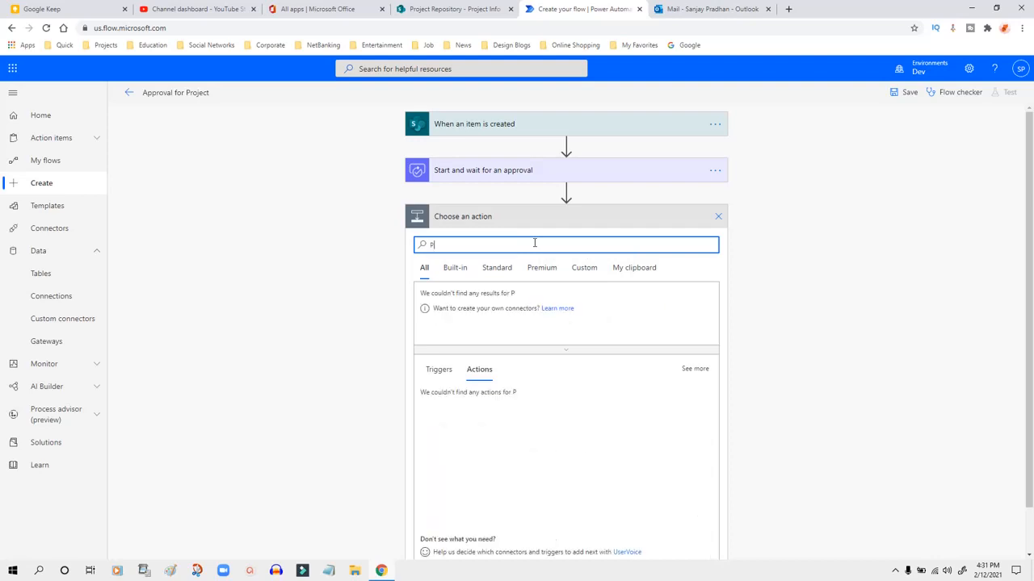
{"action": "key", "text": "BackSpace"}
{"action": "type", "text": "APPROVAL"}
{"action": "left_click", "coordinate": [438, 304]}
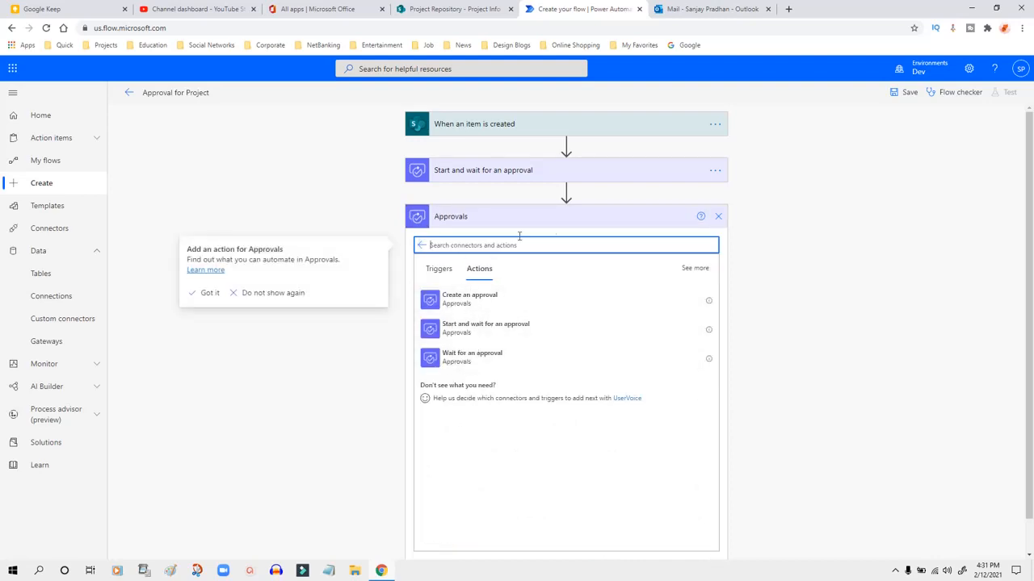
{"action": "left_click", "coordinate": [521, 240]}
{"action": "left_click", "coordinate": [721, 219]}
{"action": "left_click", "coordinate": [720, 218]}
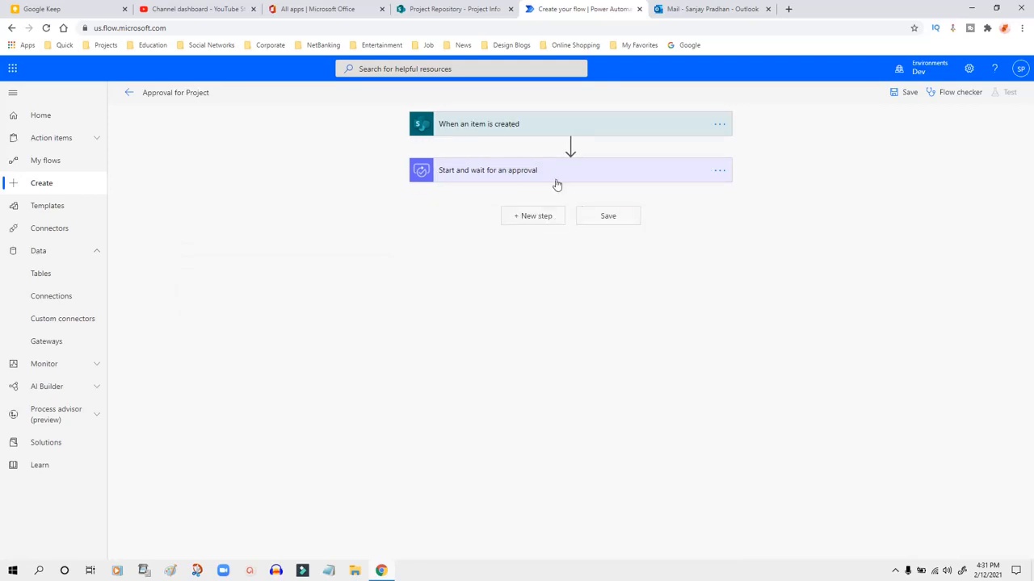
Add a Condition control as a new step after the "Start and wait for an approval" action
{"action": "left_click", "coordinate": [536, 217]}
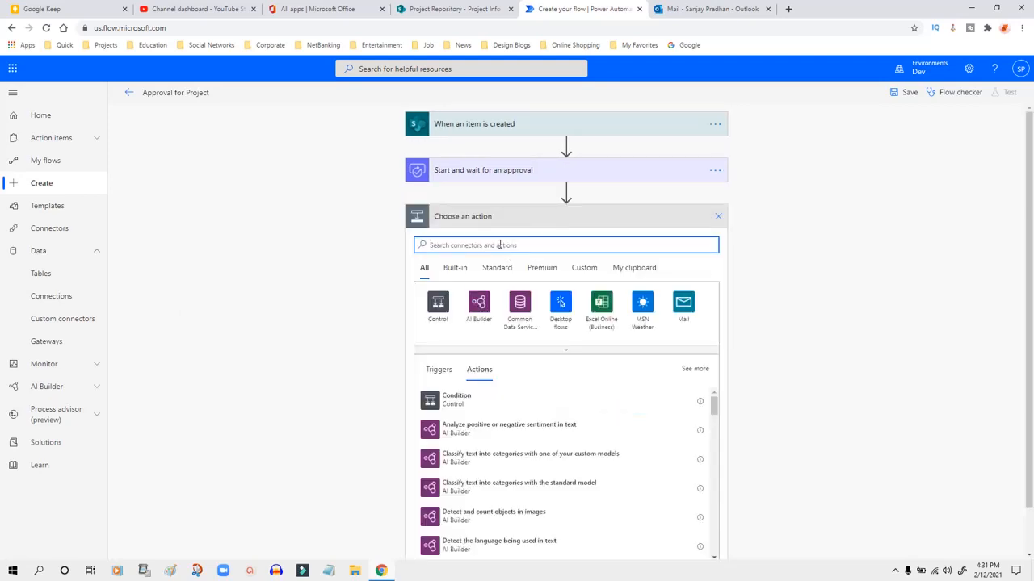
{"action": "type", "text": "condition"}
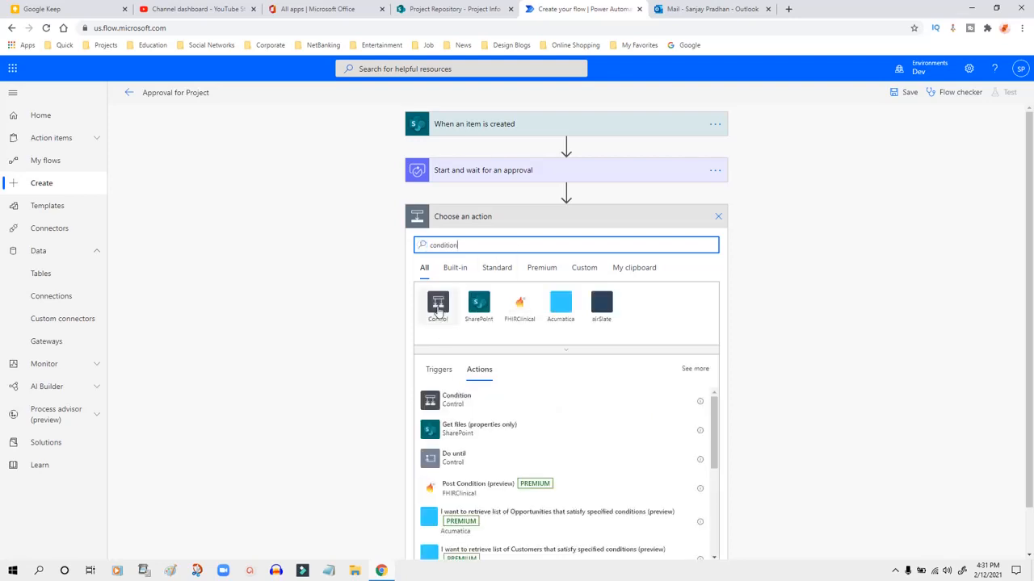
{"action": "left_click", "coordinate": [438, 305]}
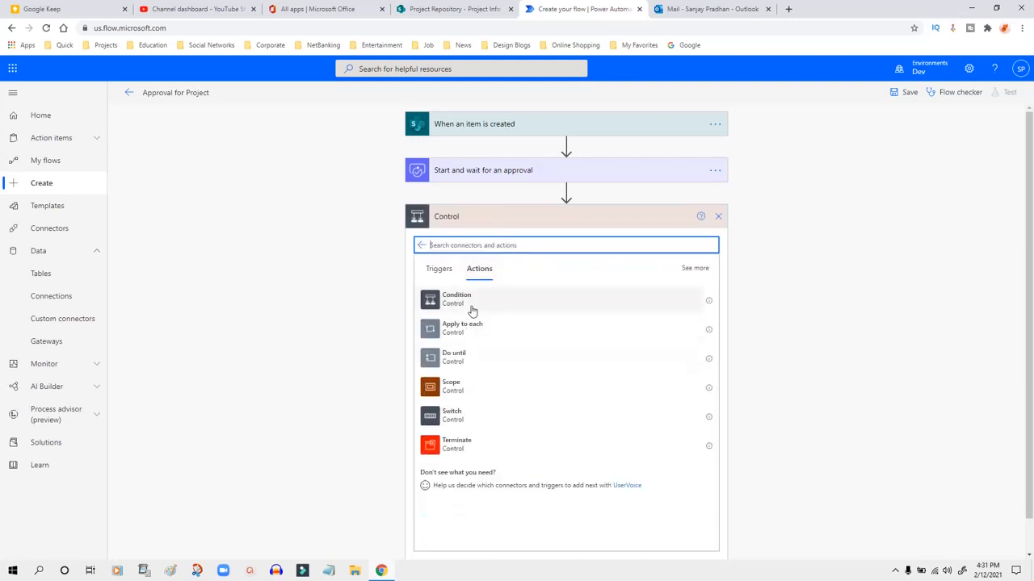
{"action": "left_click", "coordinate": [472, 311]}
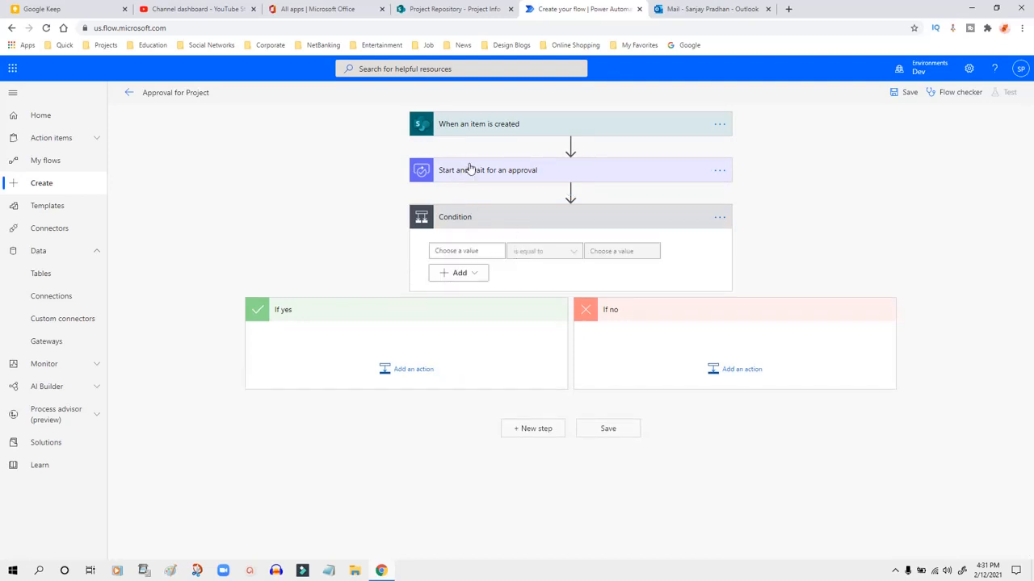
Set the condition to check whether the approval's Outcome is equal to "Approve"
{"action": "left_click", "coordinate": [487, 250]}
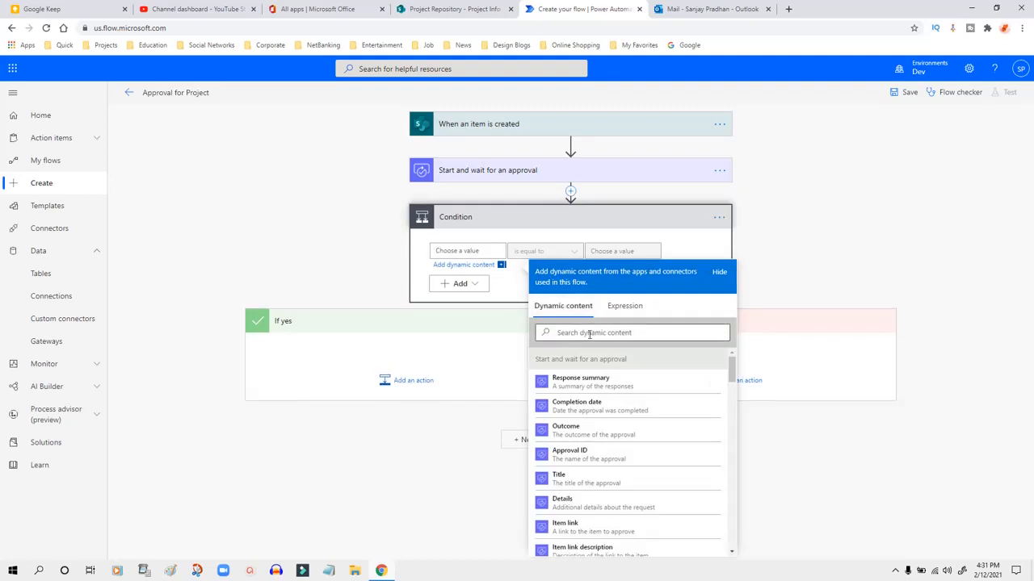
{"action": "left_click", "coordinate": [590, 333]}
{"action": "type", "text": "outco"}
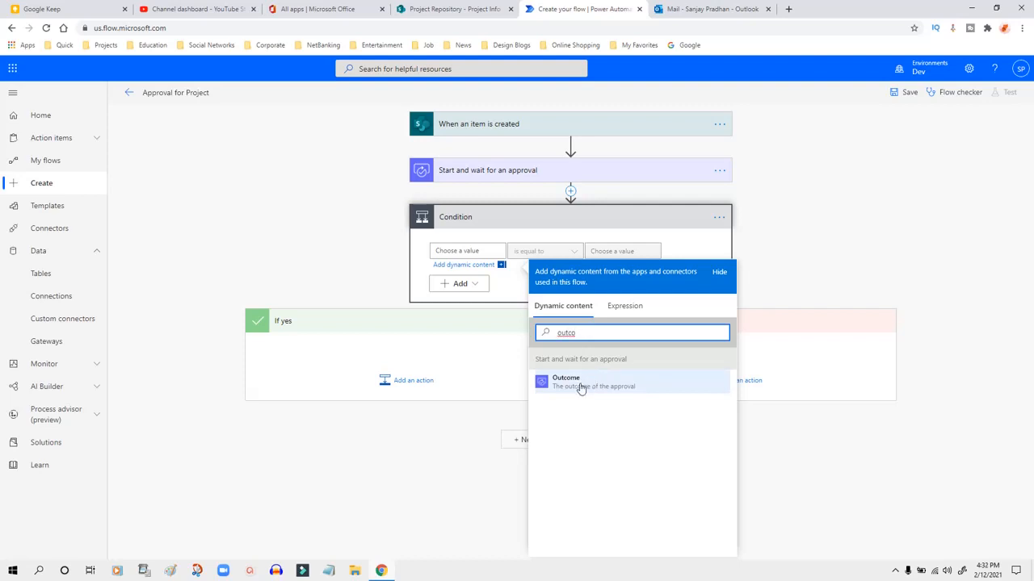
{"action": "left_click", "coordinate": [580, 386]}
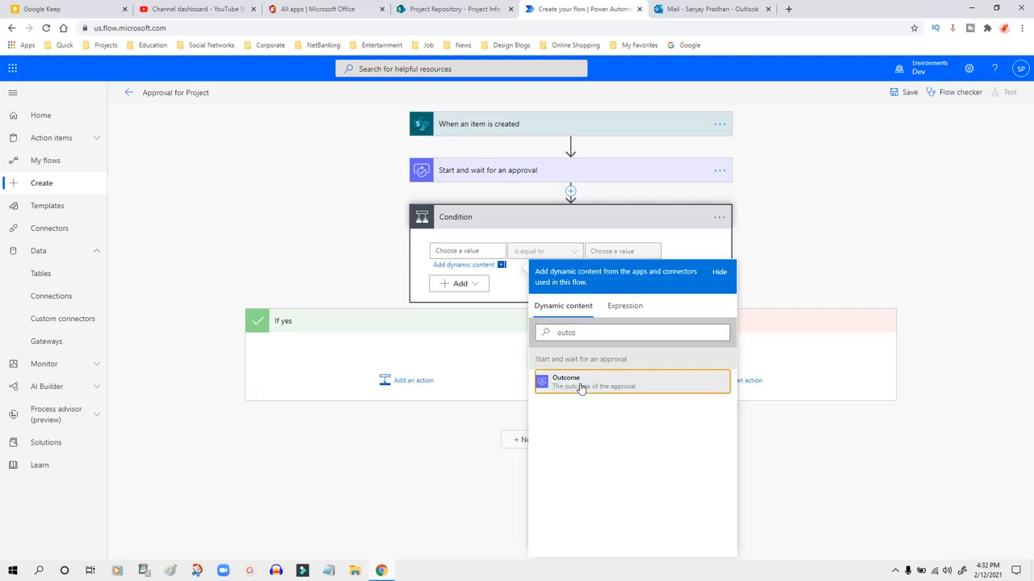
{"action": "left_click", "coordinate": [554, 256]}
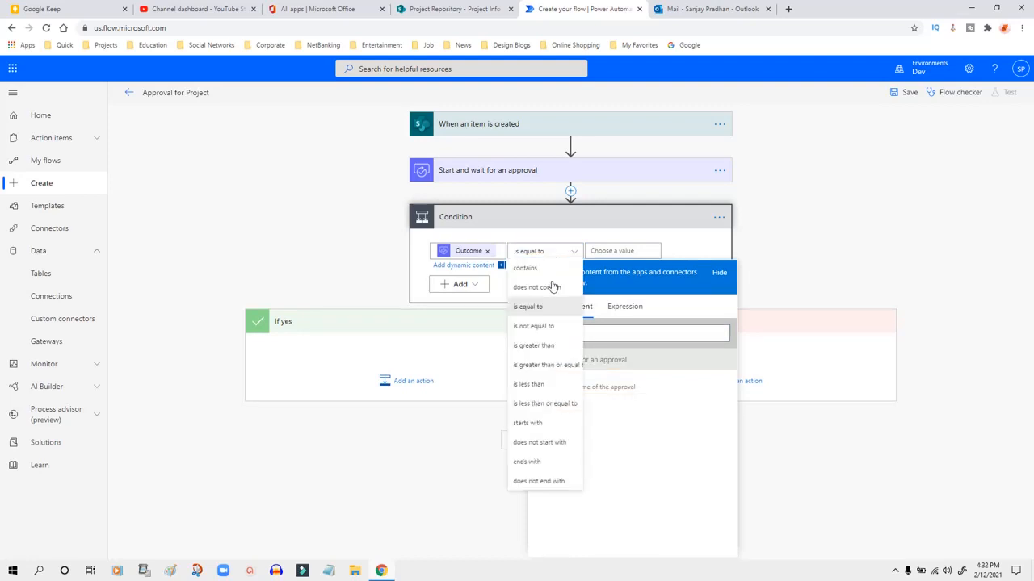
{"action": "left_click", "coordinate": [543, 313]}
{"action": "left_click", "coordinate": [622, 251]}
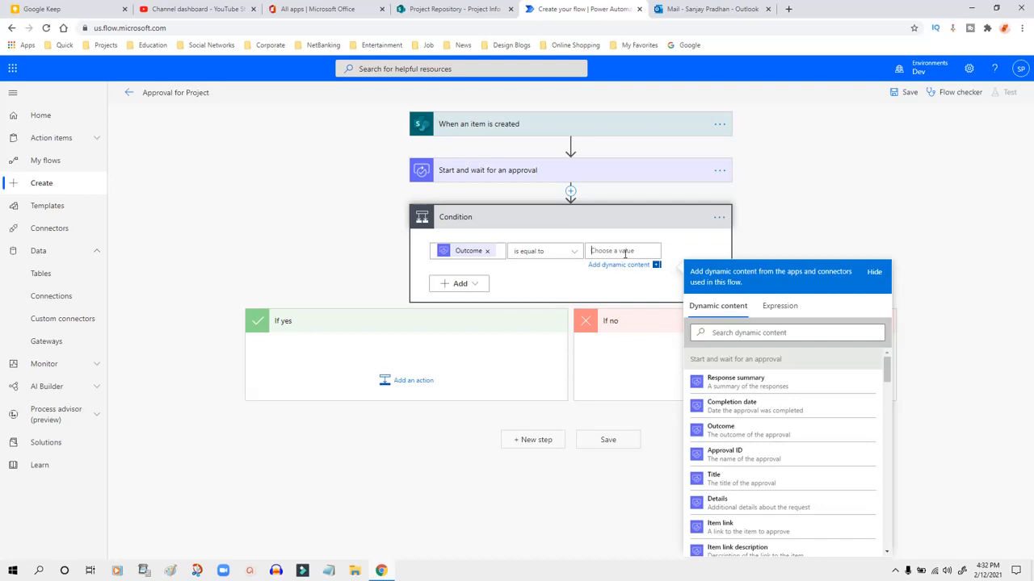
{"action": "type", "text": "Approve"}
Add a SharePoint "Update item" action to the condition's If yes branch
{"action": "left_click", "coordinate": [413, 381]}
{"action": "scroll", "coordinate": [362, 374], "scroll_direction": "down", "scroll_amount": 1}
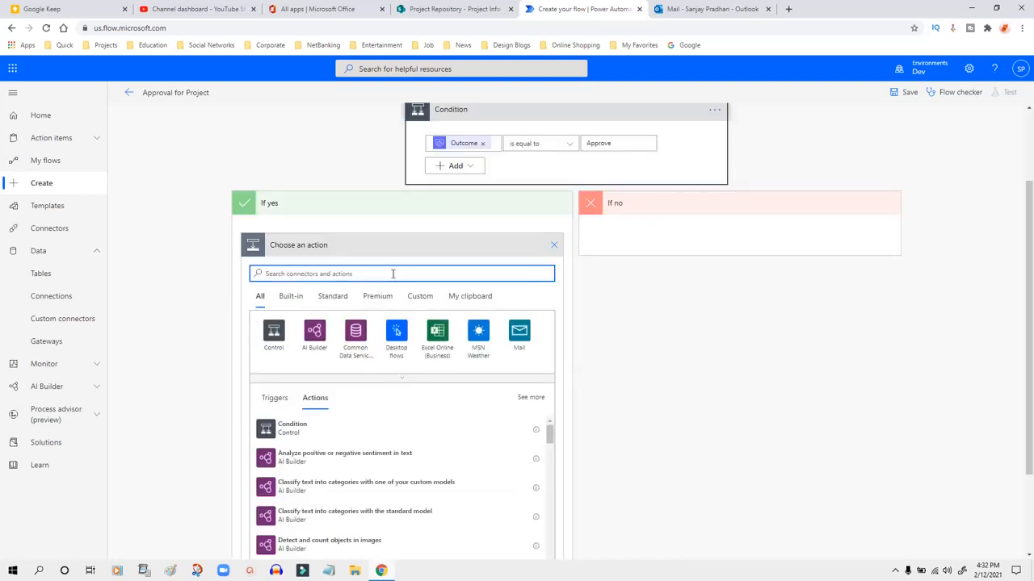
{"action": "type", "text": "sharepoi"}
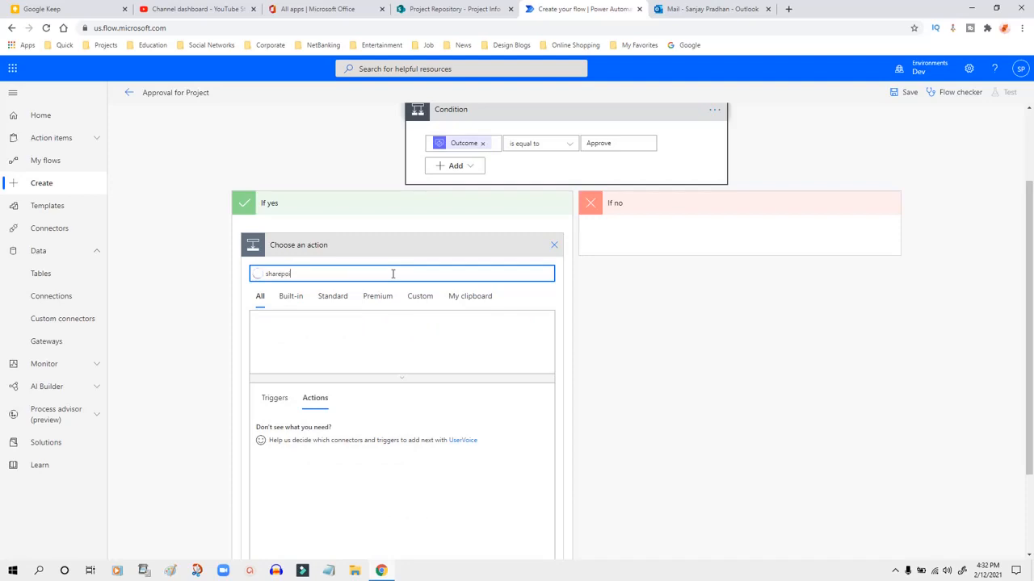
{"action": "type", "text": "nt"}
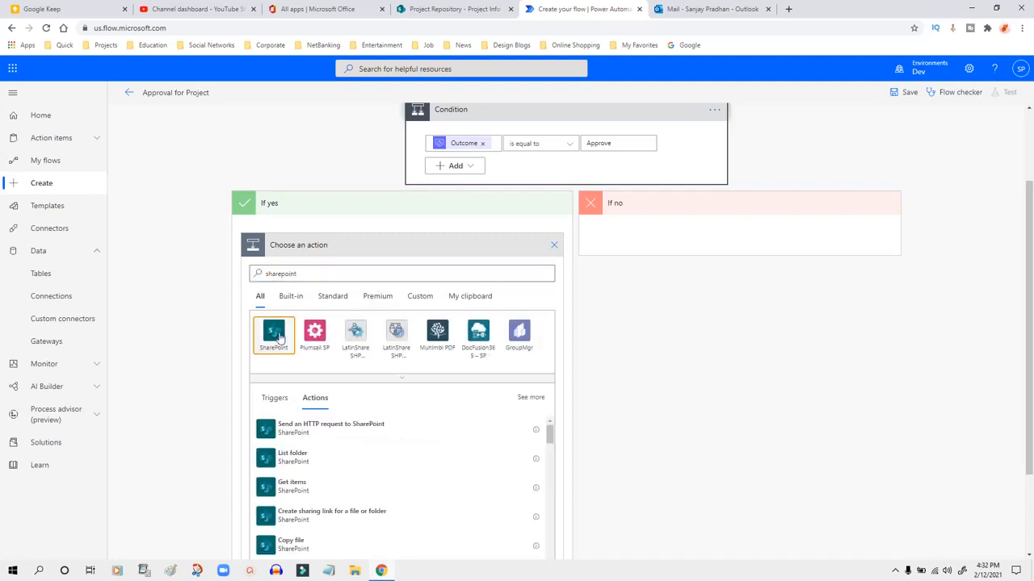
{"action": "left_click", "coordinate": [275, 335]}
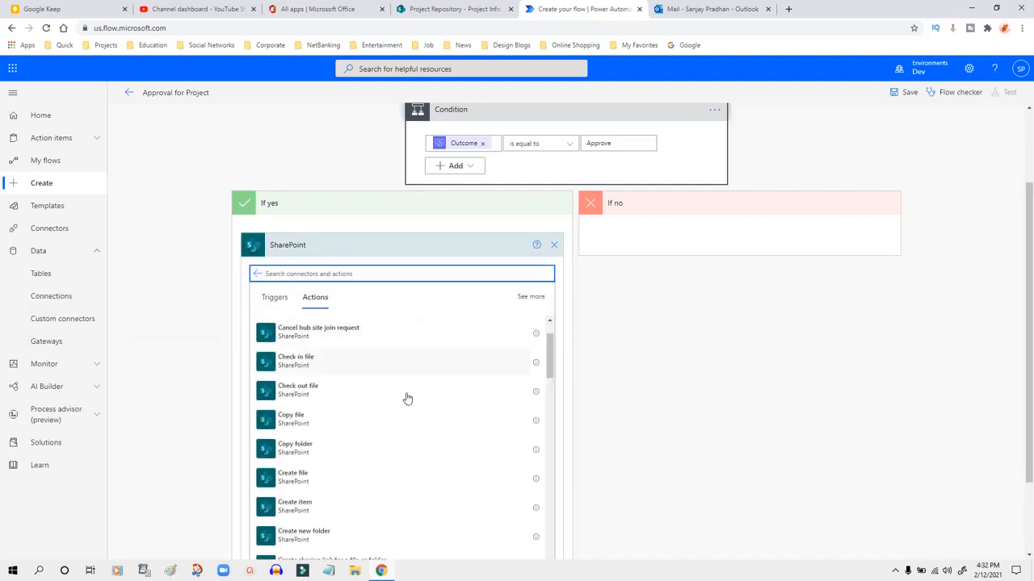
{"action": "scroll", "coordinate": [473, 353], "scroll_direction": "down", "scroll_amount": 3}
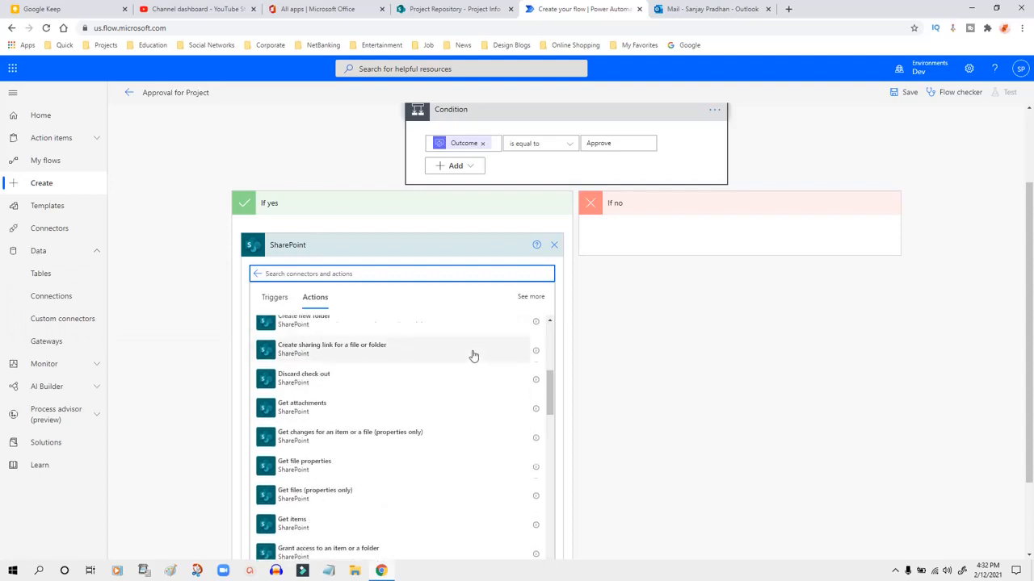
{"action": "scroll", "coordinate": [474, 359], "scroll_direction": "down", "scroll_amount": 3}
{"action": "scroll", "coordinate": [473, 363], "scroll_direction": "down", "scroll_amount": 5}
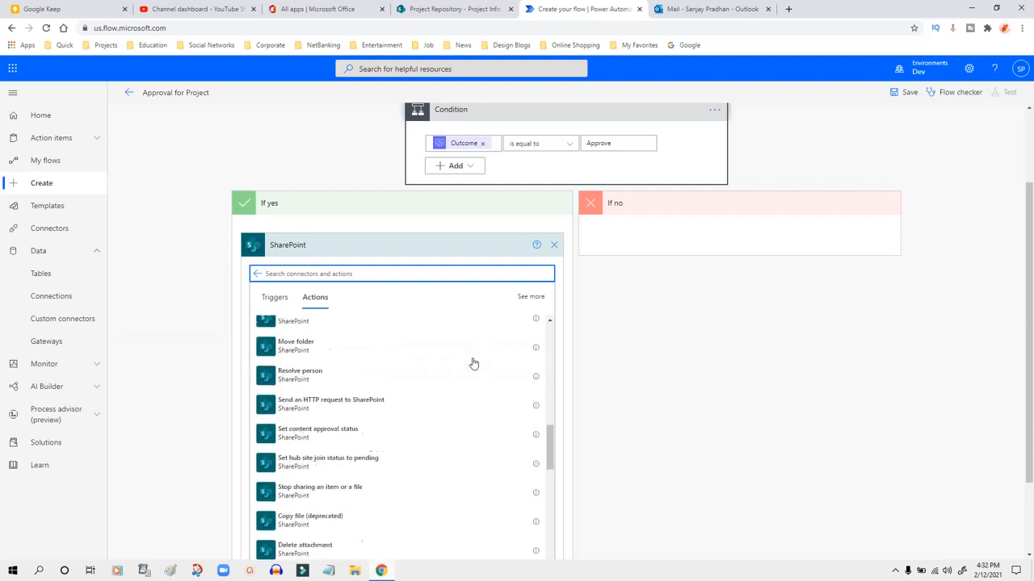
{"action": "left_click", "coordinate": [350, 274]}
{"action": "type", "text": "update"}
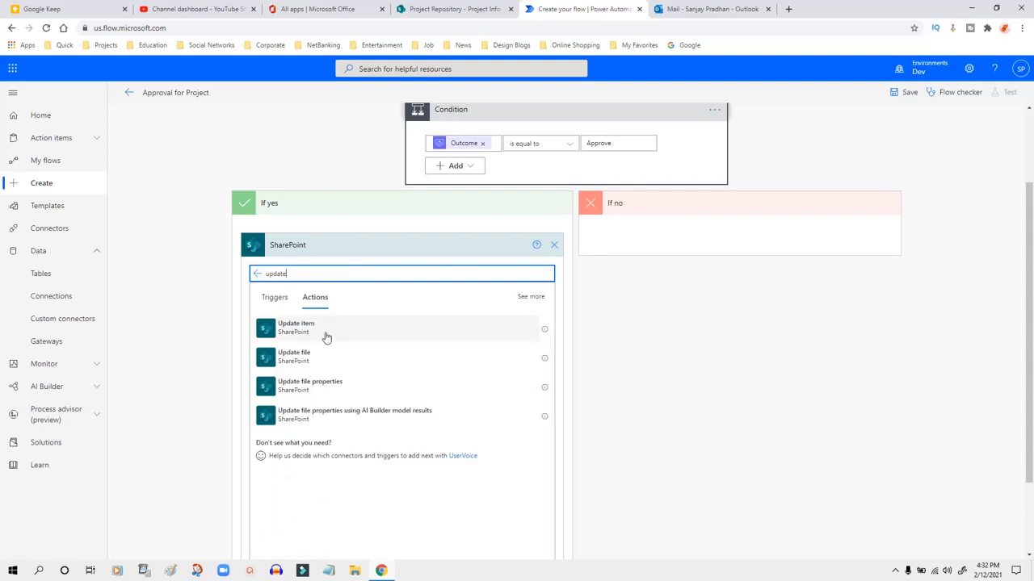
{"action": "left_click", "coordinate": [326, 337]}
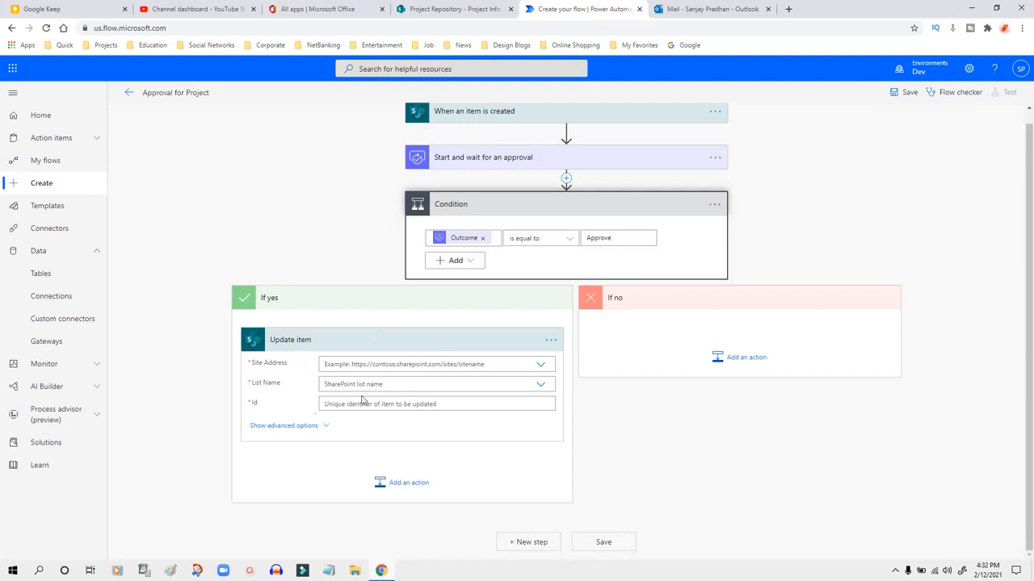
Set the Update item action's Id to the trigger's ID dynamic content, and copy the Project Repository site URL from SharePoint
{"action": "left_click", "coordinate": [346, 404]}
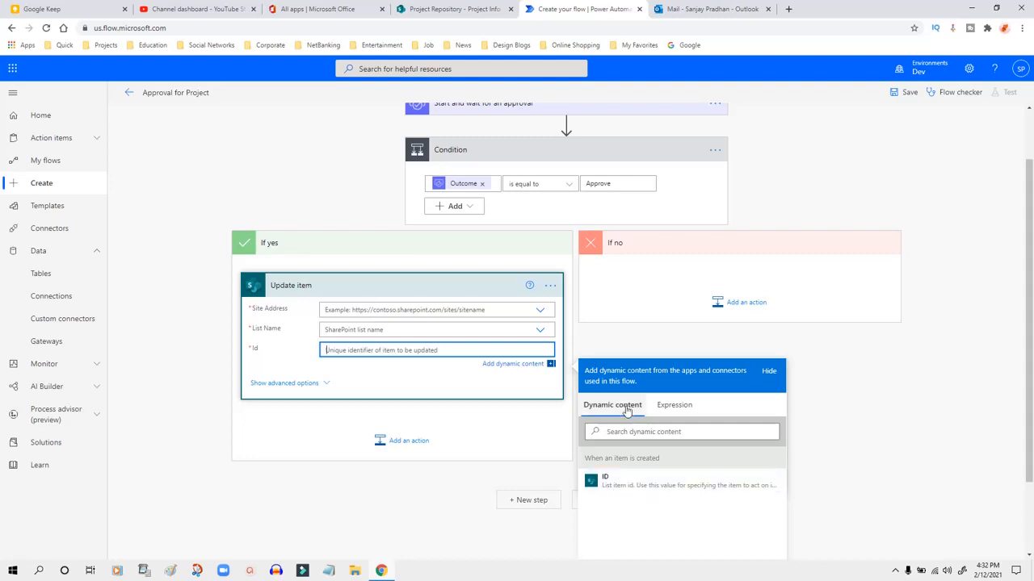
{"action": "left_click", "coordinate": [640, 489]}
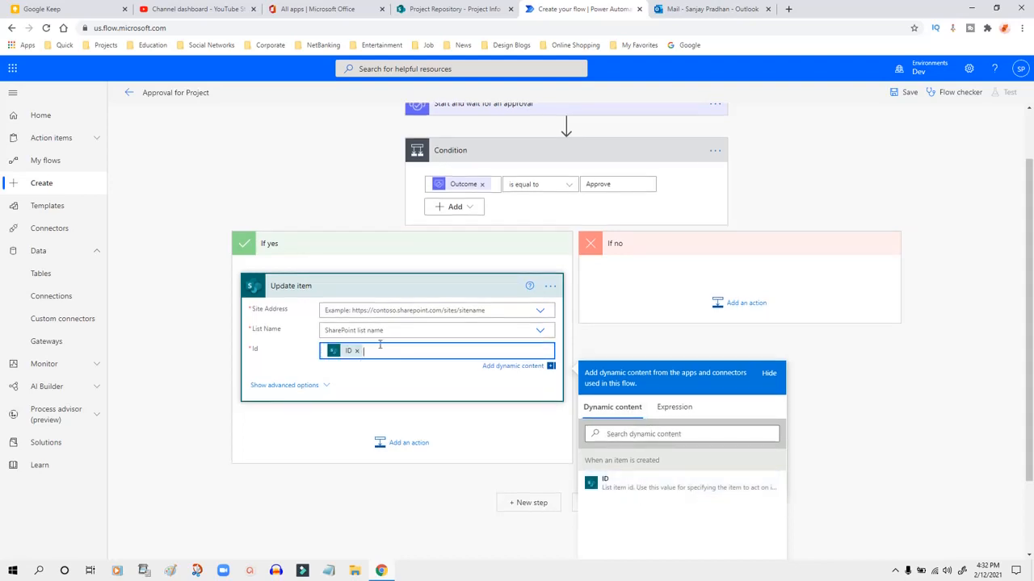
{"action": "left_click", "coordinate": [540, 311]}
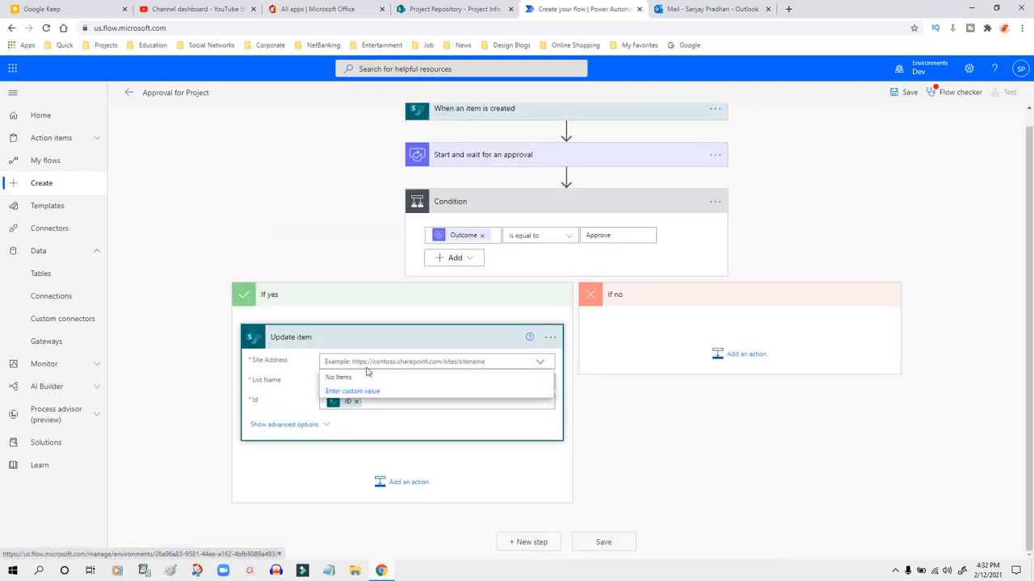
{"action": "left_click", "coordinate": [414, 8]}
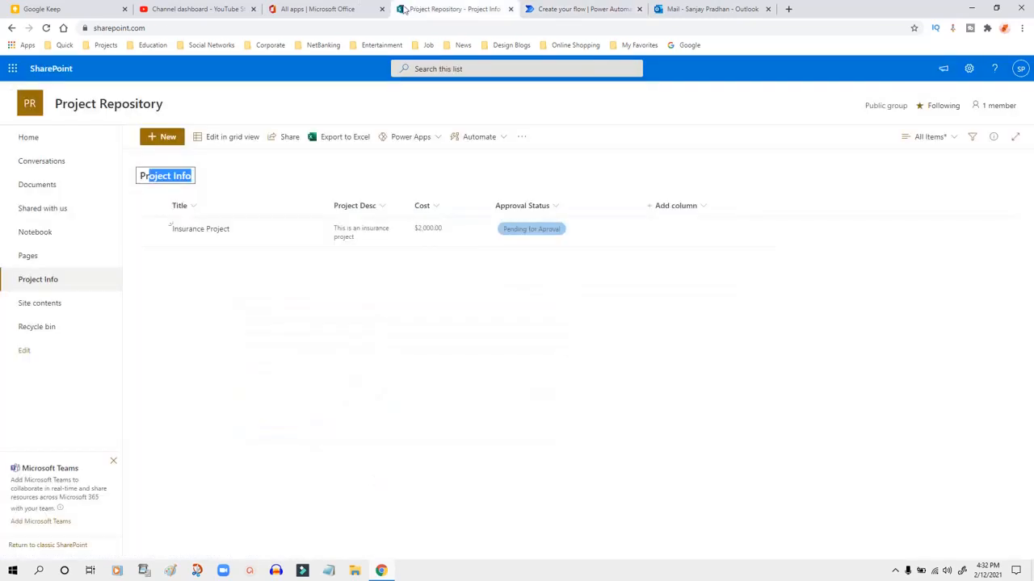
{"action": "left_click", "coordinate": [217, 24]}
{"action": "left_click", "coordinate": [267, 28]}
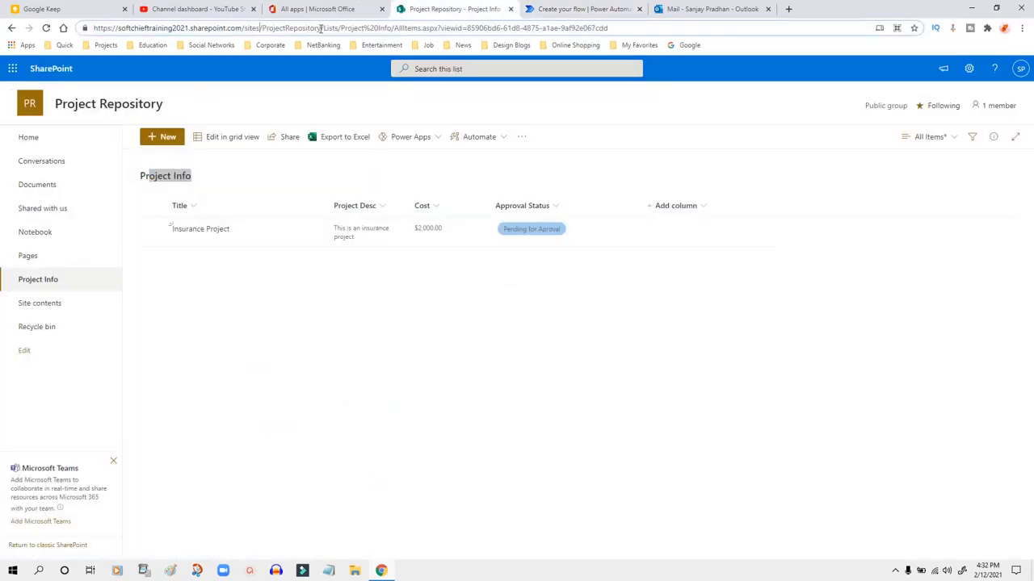
{"action": "left_click_drag", "start_coordinate": [321, 27], "coordinate": [45, 29]}
{"action": "key", "text": "ctrl+c"}
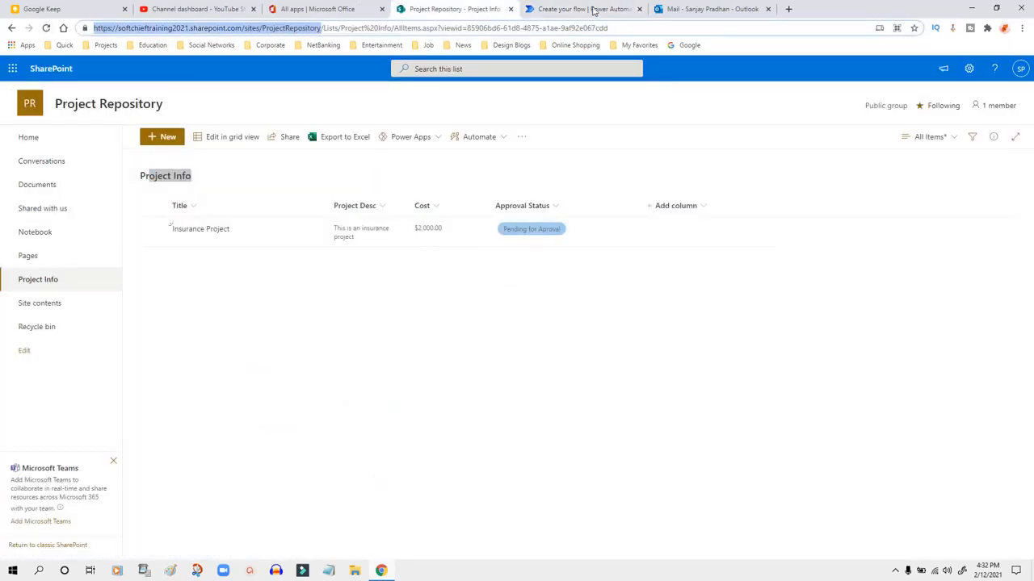
{"action": "left_click", "coordinate": [595, 8]}
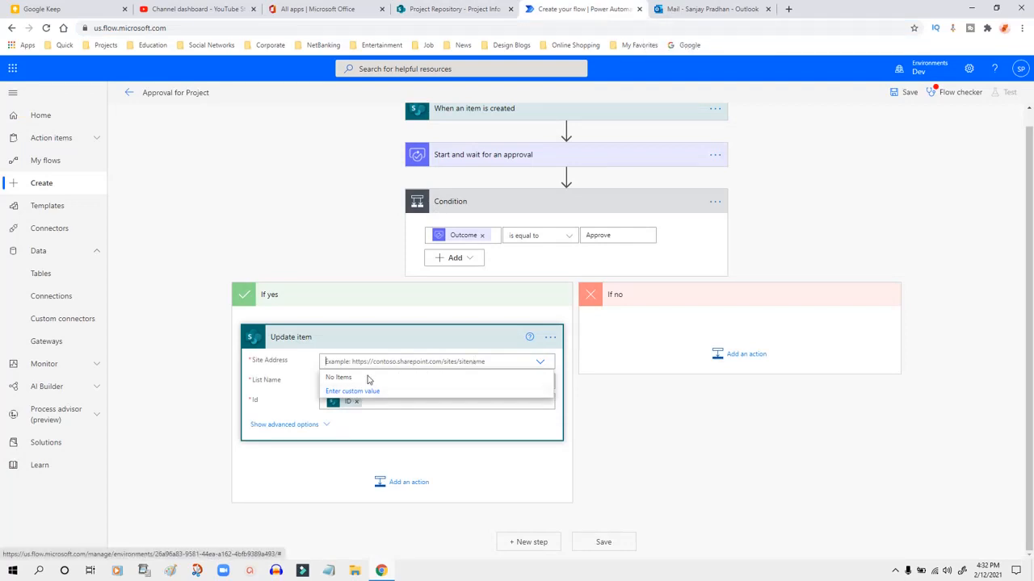
{"action": "left_click", "coordinate": [352, 390]}
{"action": "key", "text": "ctrl+v"}
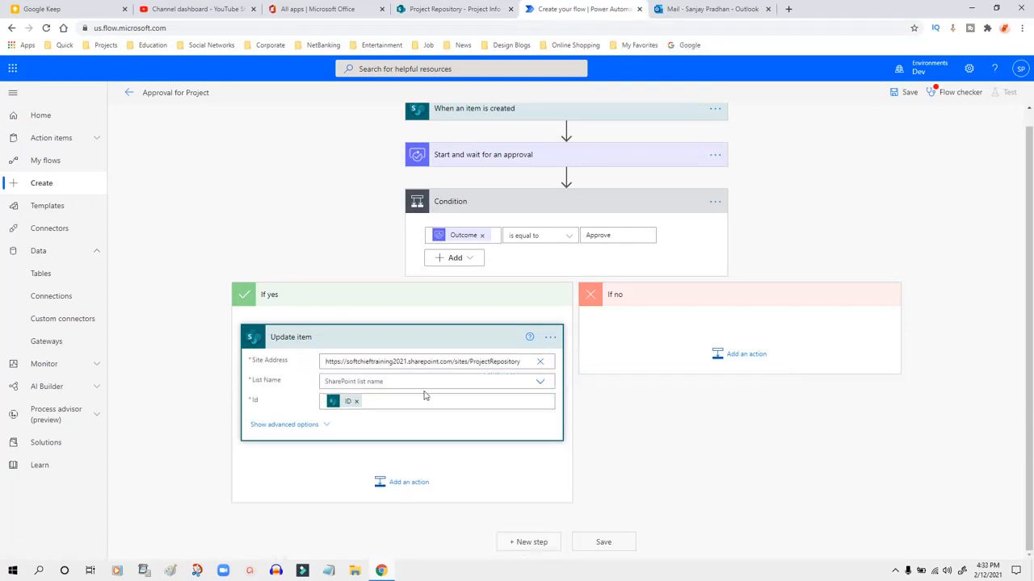
{"action": "left_click", "coordinate": [541, 383]}
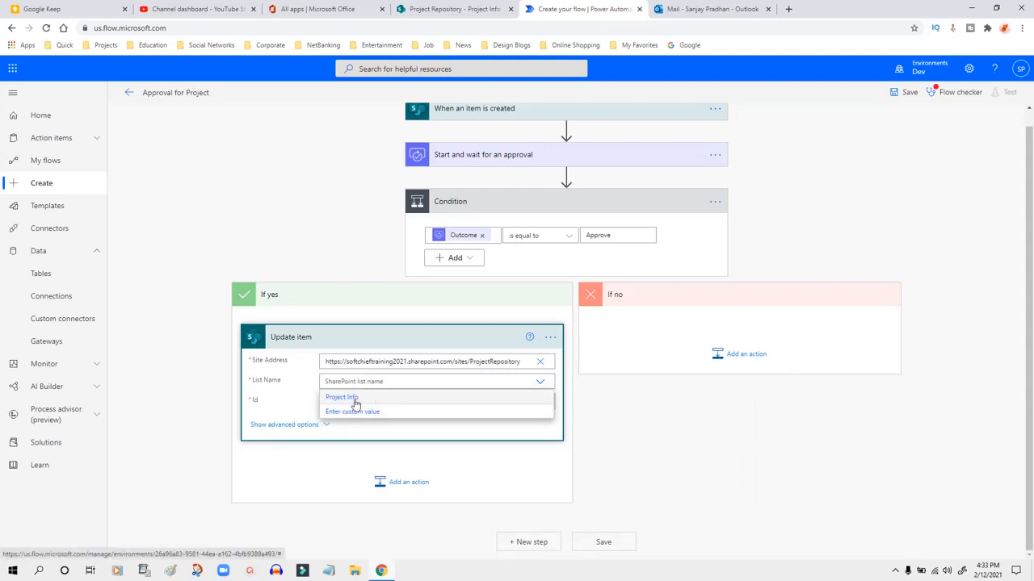
{"action": "left_click", "coordinate": [359, 400]}
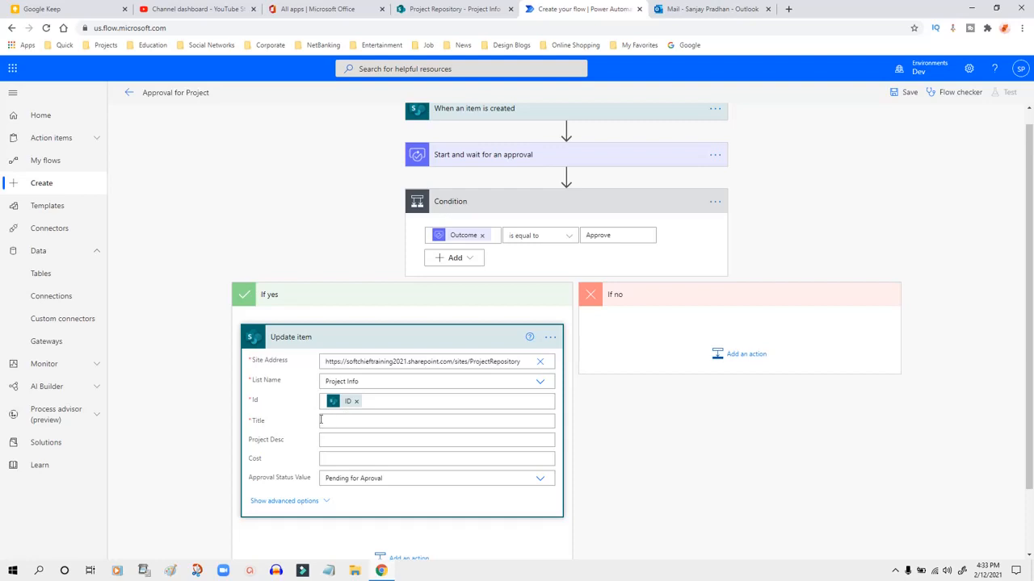
Set the Update item action's Title to the Title dynamic content from "When an item is created"
{"action": "scroll", "coordinate": [334, 421], "scroll_direction": "down", "scroll_amount": 1}
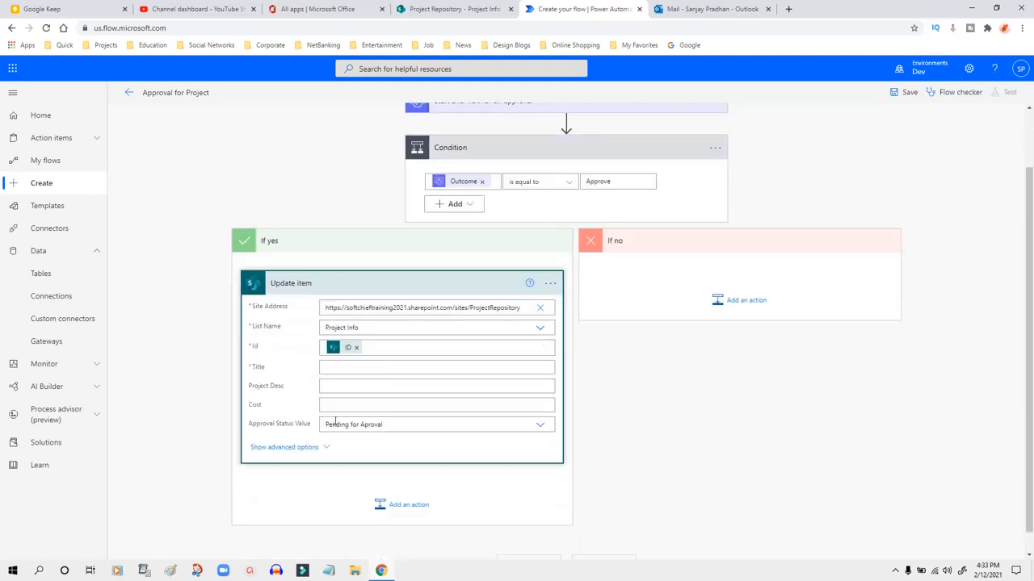
{"action": "left_click", "coordinate": [329, 367]}
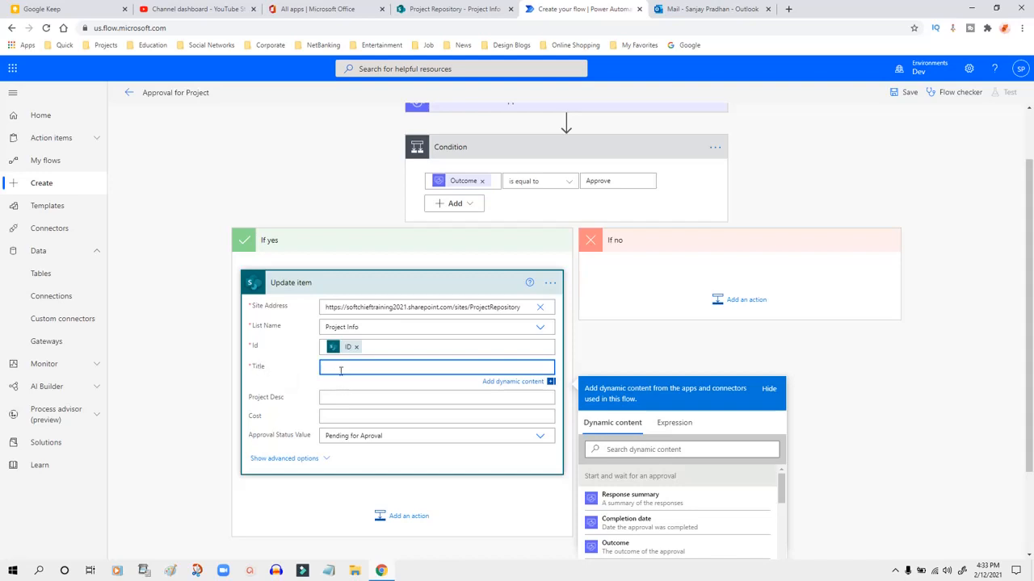
{"action": "scroll", "coordinate": [388, 366], "scroll_direction": "down", "scroll_amount": 1}
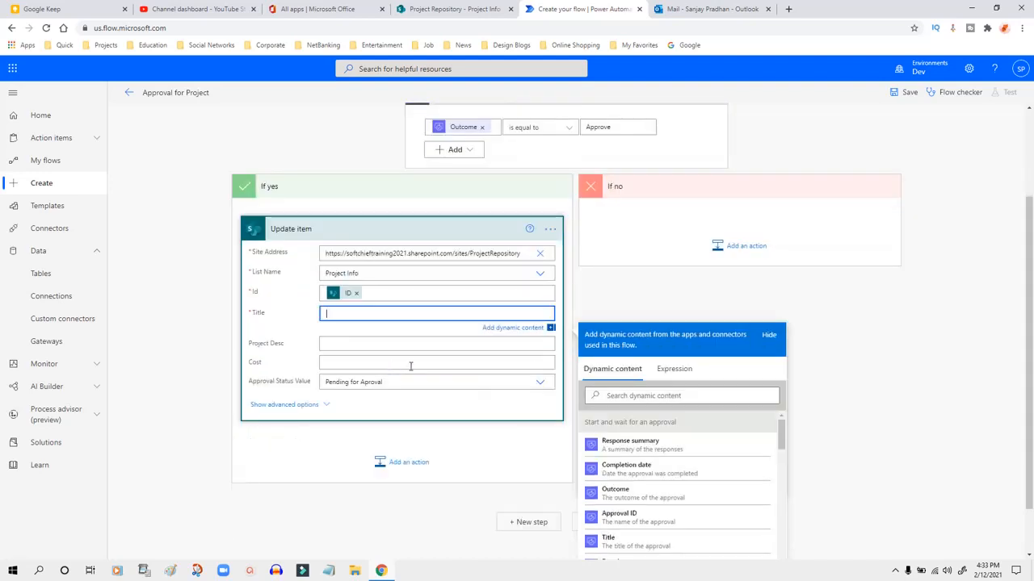
{"action": "left_click", "coordinate": [659, 395]}
{"action": "type", "text": "title"}
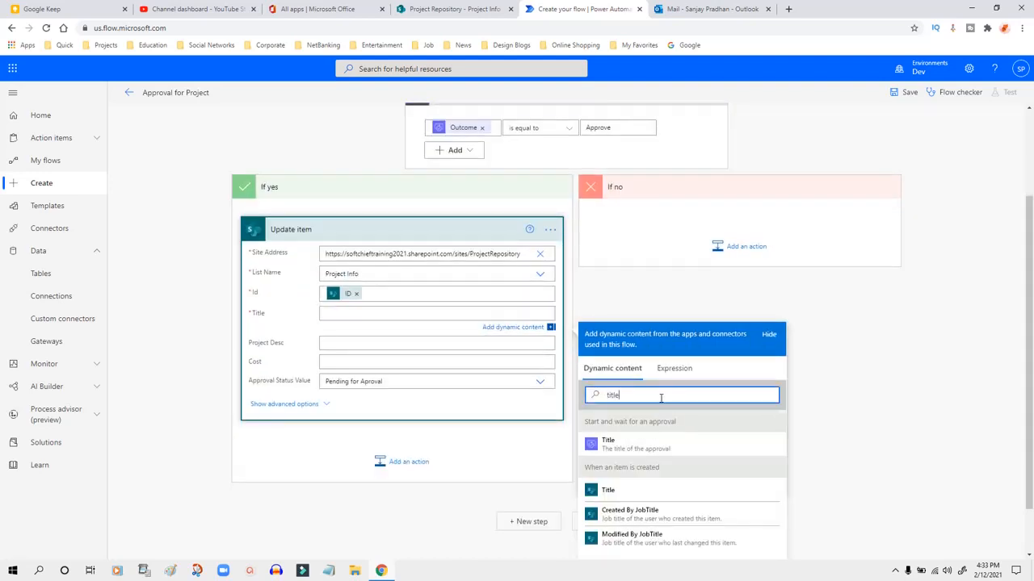
{"action": "left_click", "coordinate": [629, 449]}
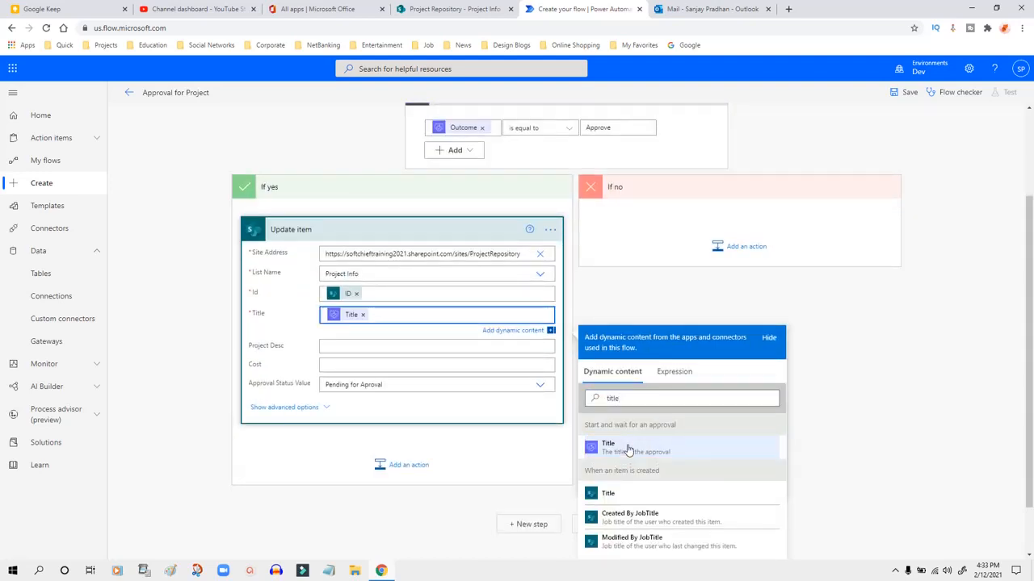
{"action": "left_click", "coordinate": [364, 315]}
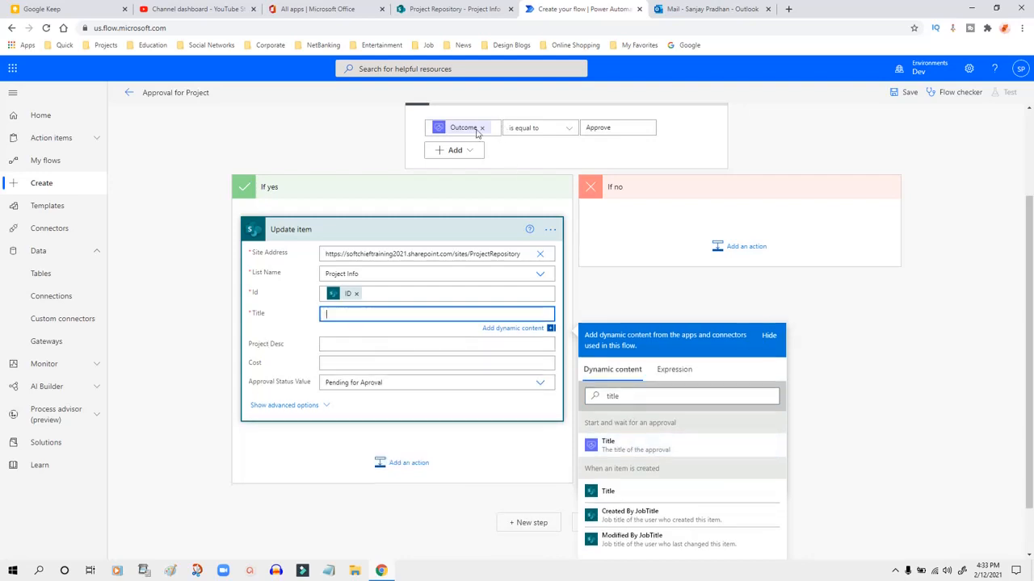
{"action": "left_click", "coordinate": [629, 494]}
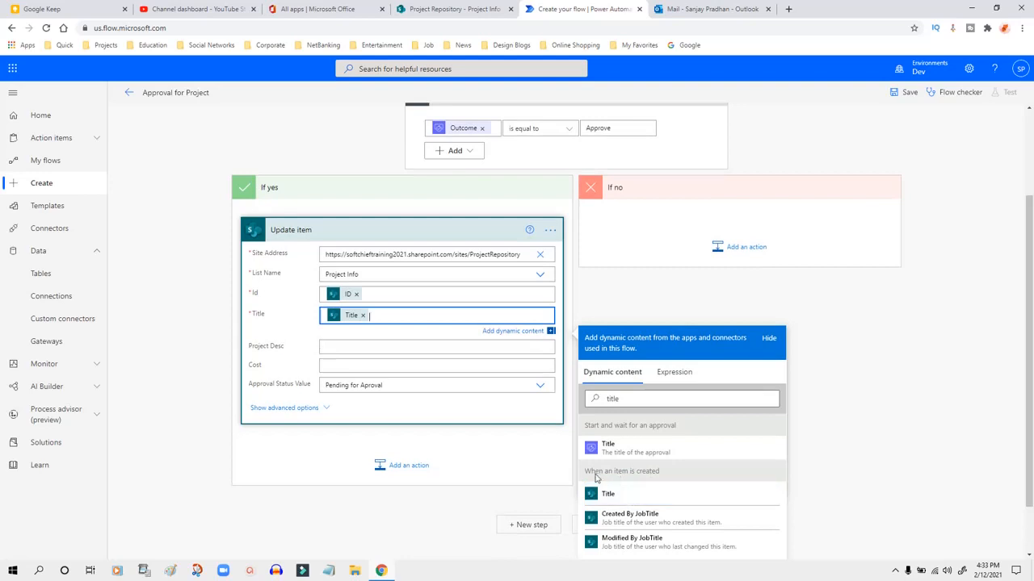
{"action": "left_click_drag", "start_coordinate": [595, 471], "coordinate": [671, 473]}
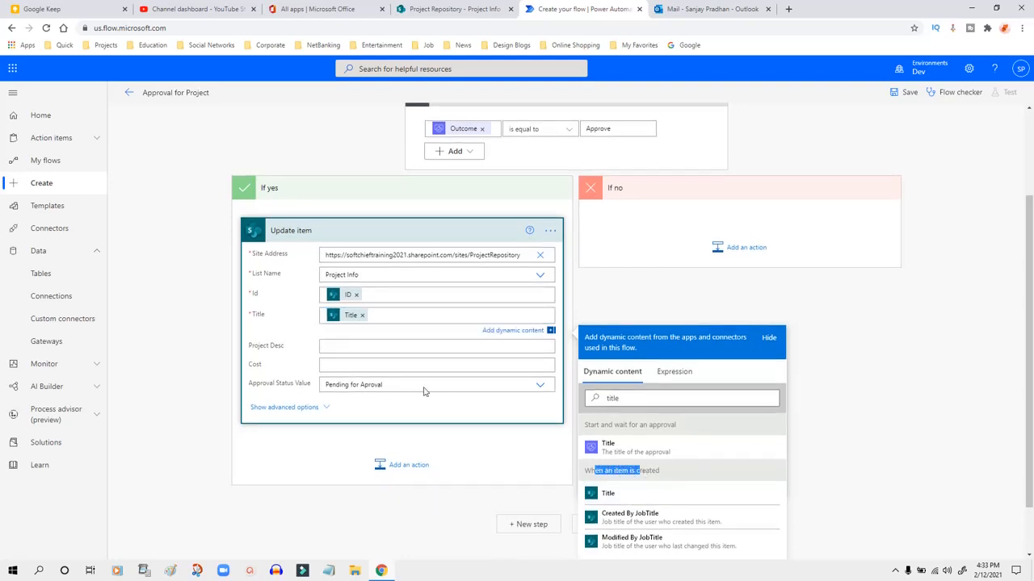
{"action": "left_click_drag", "start_coordinate": [598, 472], "coordinate": [640, 474]}
{"action": "left_click", "coordinate": [639, 474]}
{"action": "left_click", "coordinate": [307, 342]}
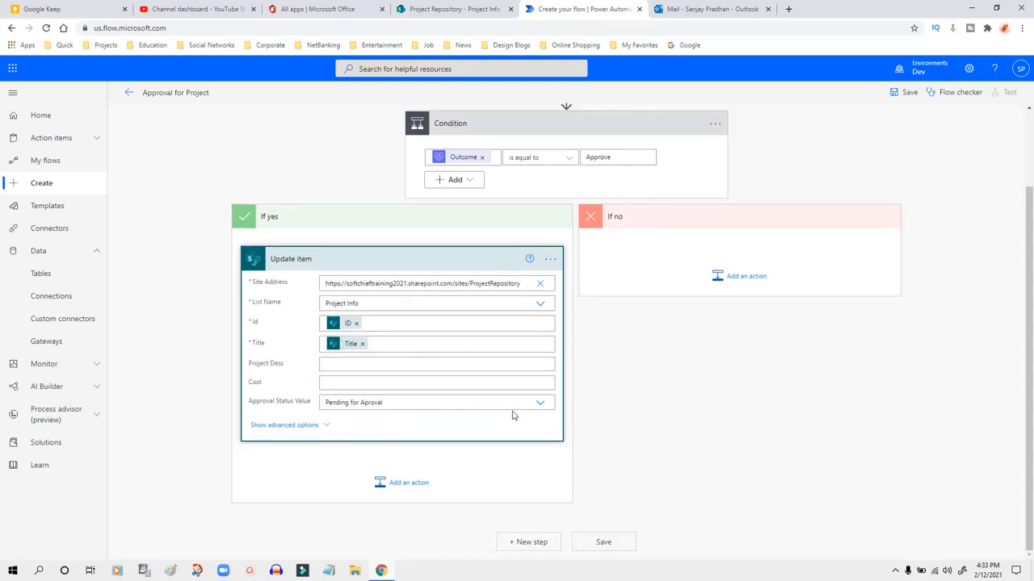
Set the Update item action's Approval Status Value to Approved
{"action": "left_click_drag", "start_coordinate": [257, 405], "coordinate": [299, 407]}
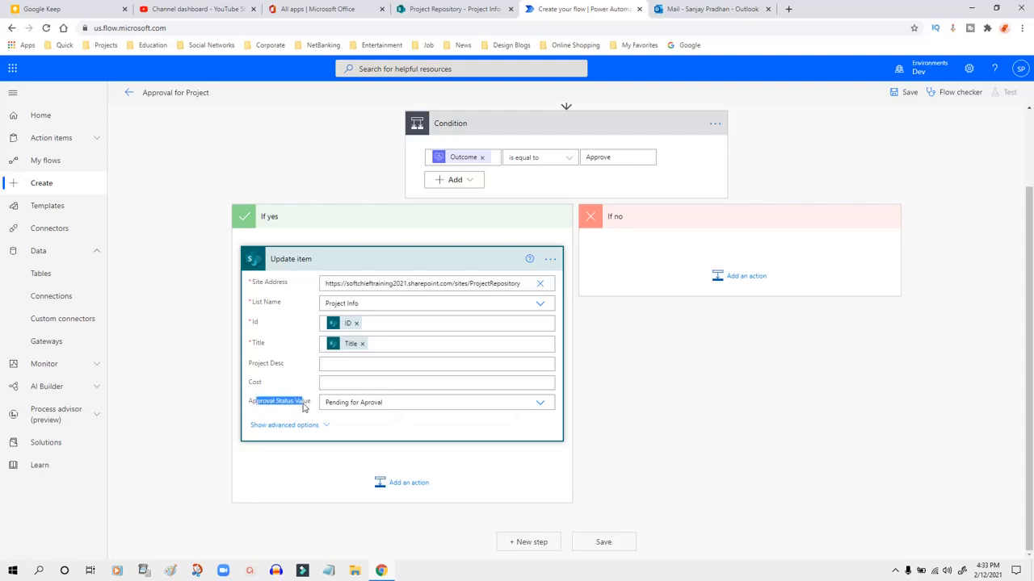
{"action": "left_click", "coordinate": [433, 405]}
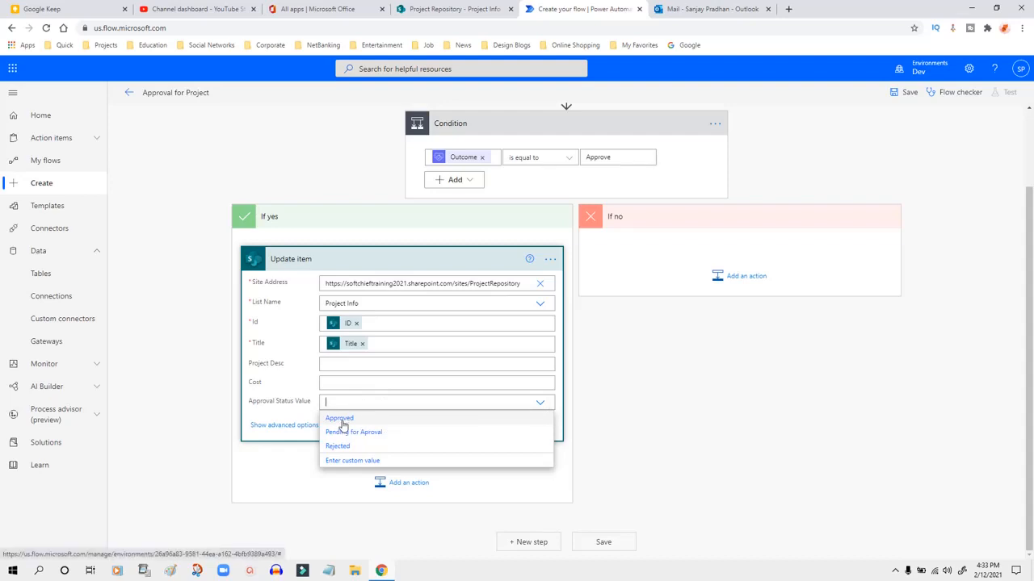
{"action": "left_click", "coordinate": [341, 420]}
{"action": "left_click", "coordinate": [344, 456]}
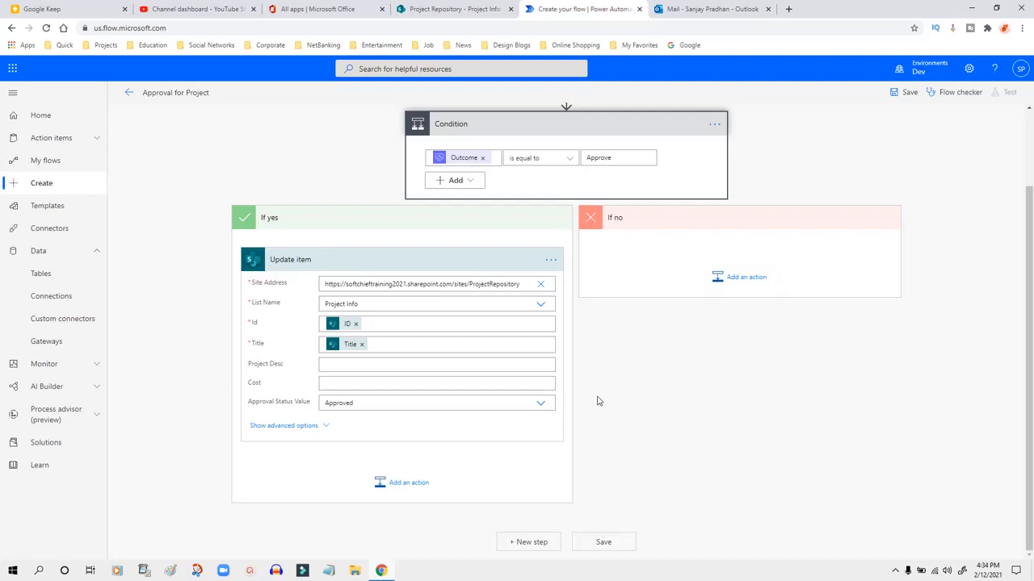
Add a Terminate control action after the Condition with its status set to Succeeded, and save the flow
{"action": "left_click", "coordinate": [529, 542]}
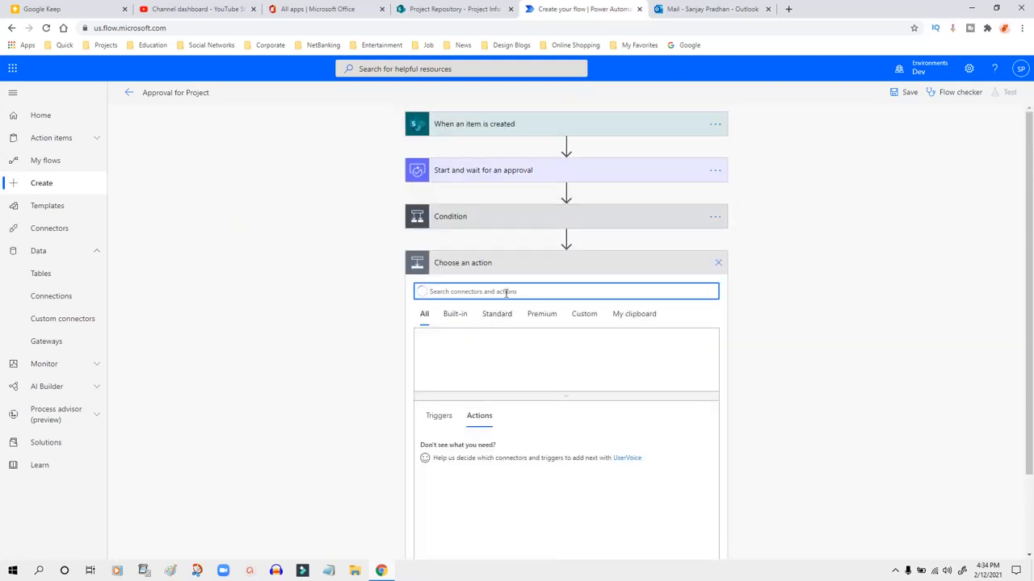
{"action": "type", "text": "terminate"}
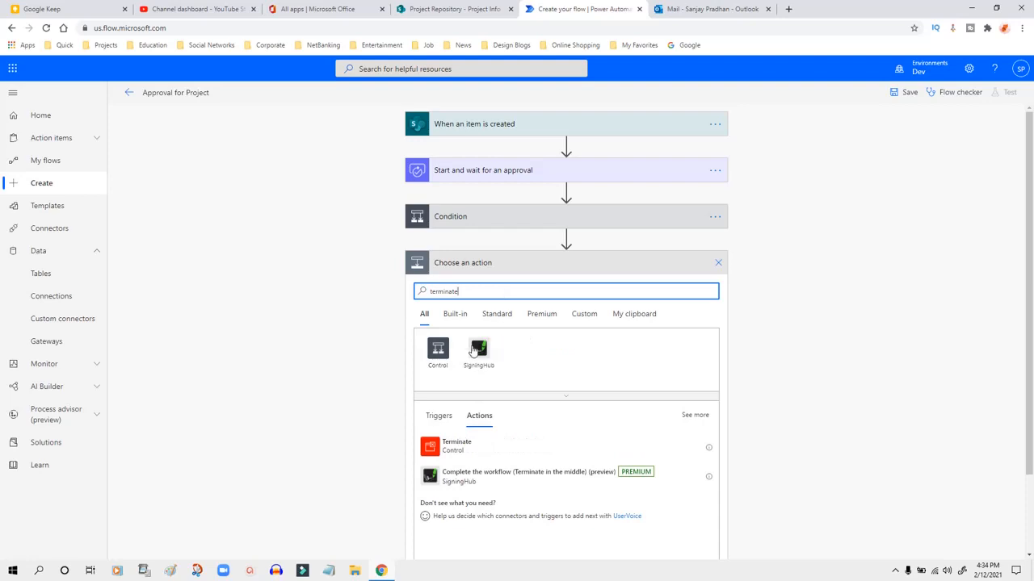
{"action": "left_click", "coordinate": [447, 353]}
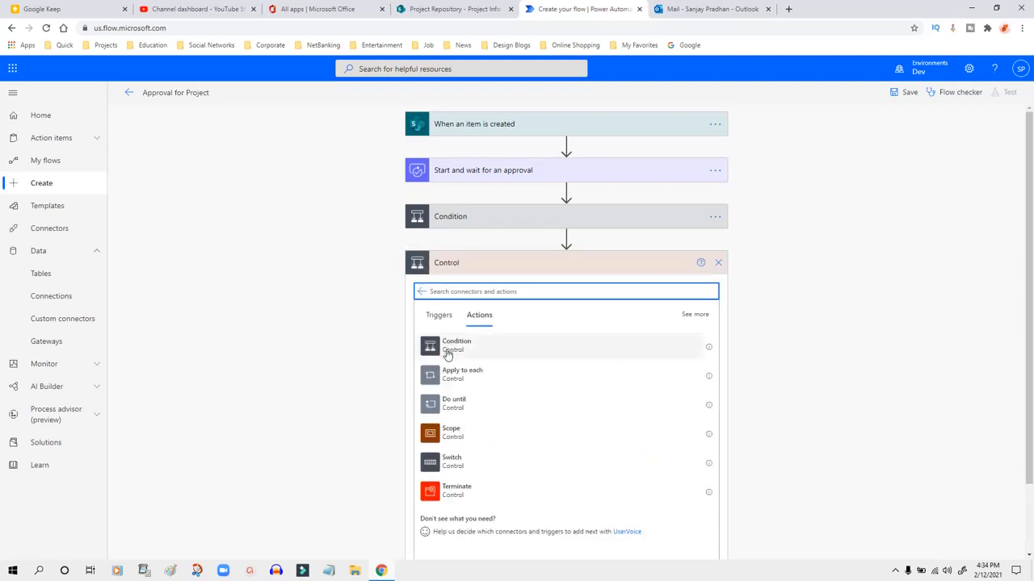
{"action": "left_click", "coordinate": [454, 491]}
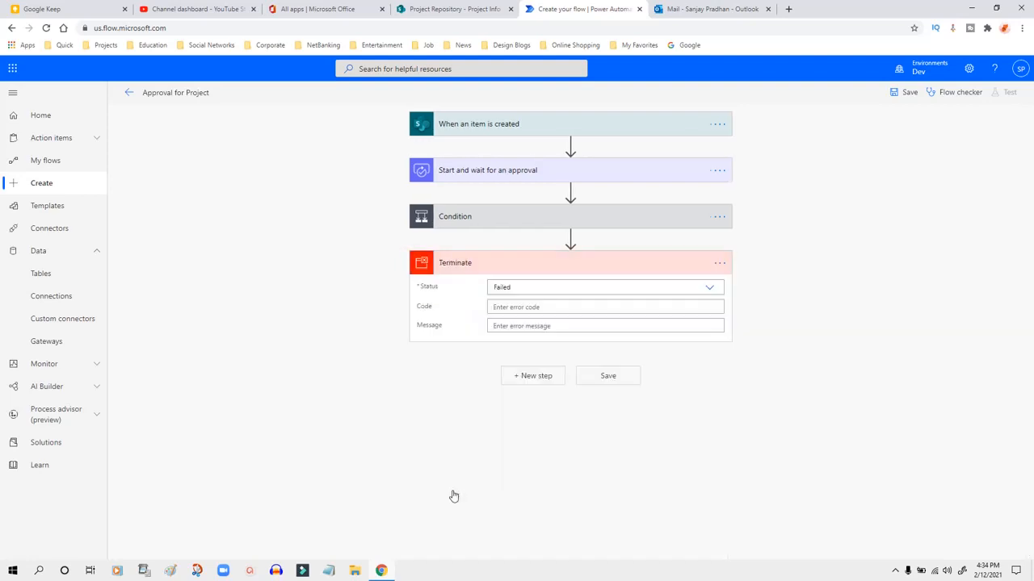
{"action": "left_click", "coordinate": [708, 289]}
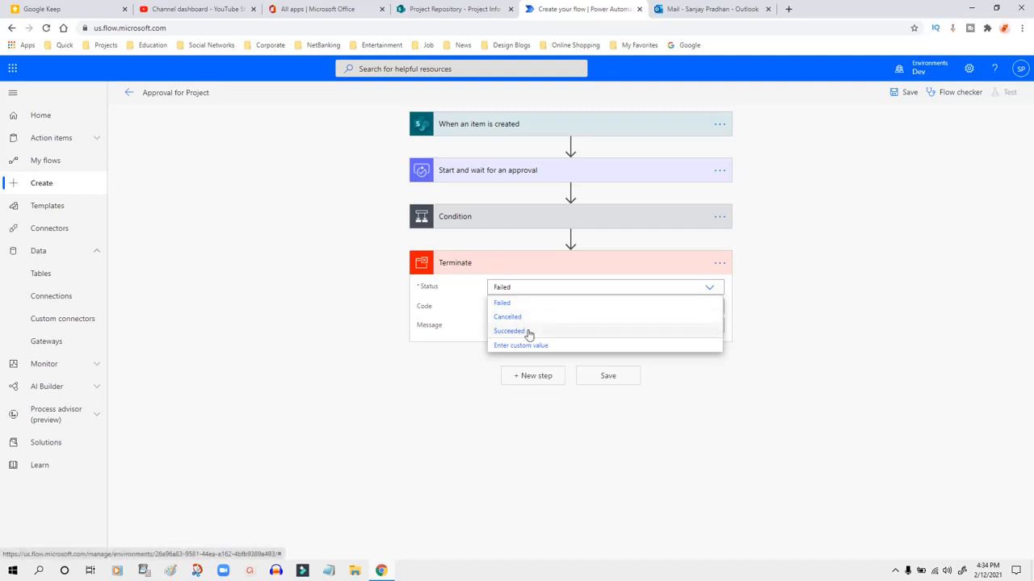
{"action": "left_click", "coordinate": [509, 332]}
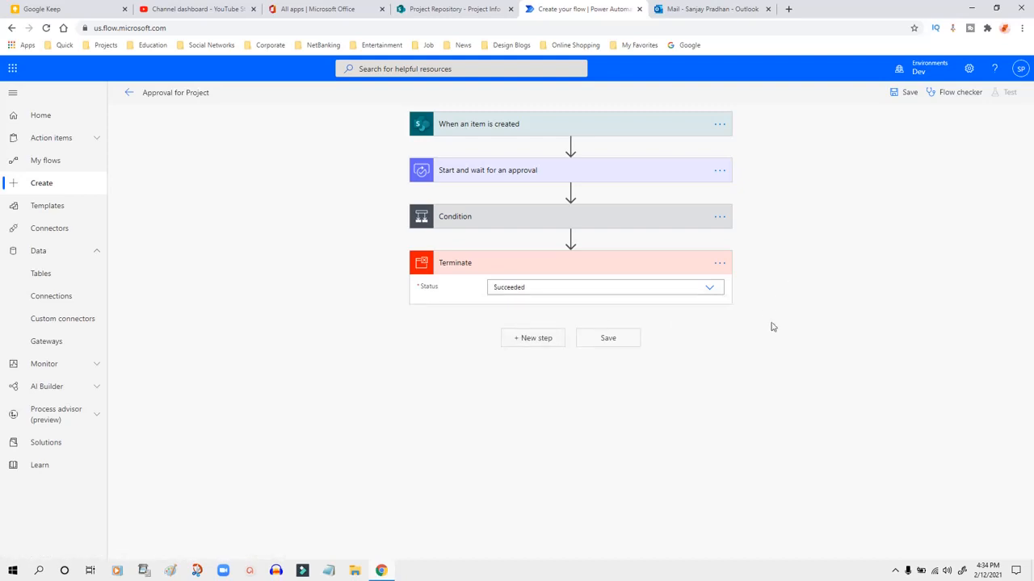
{"action": "left_click", "coordinate": [904, 93]}
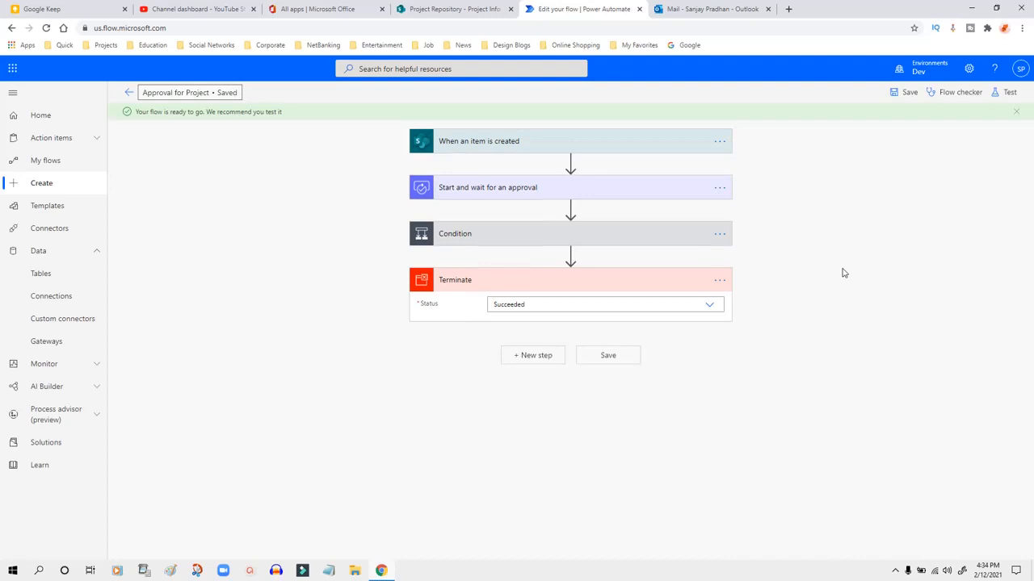
Check the existing Project Info item in SharePoint, and start a manual test of the flow in Power Automate
{"action": "left_click", "coordinate": [471, 10]}
{"action": "left_click", "coordinate": [282, 307]}
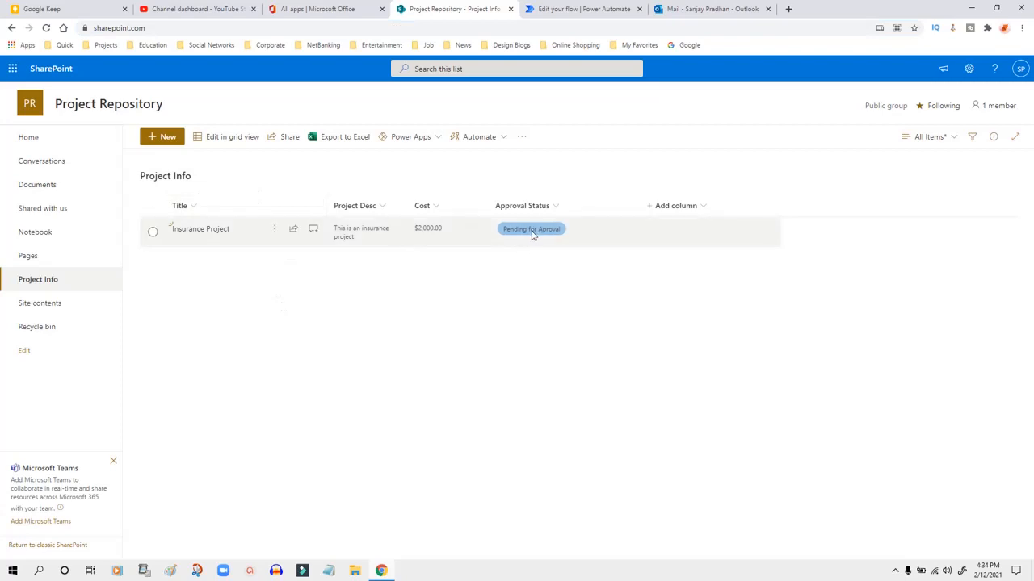
{"action": "left_click", "coordinate": [581, 8]}
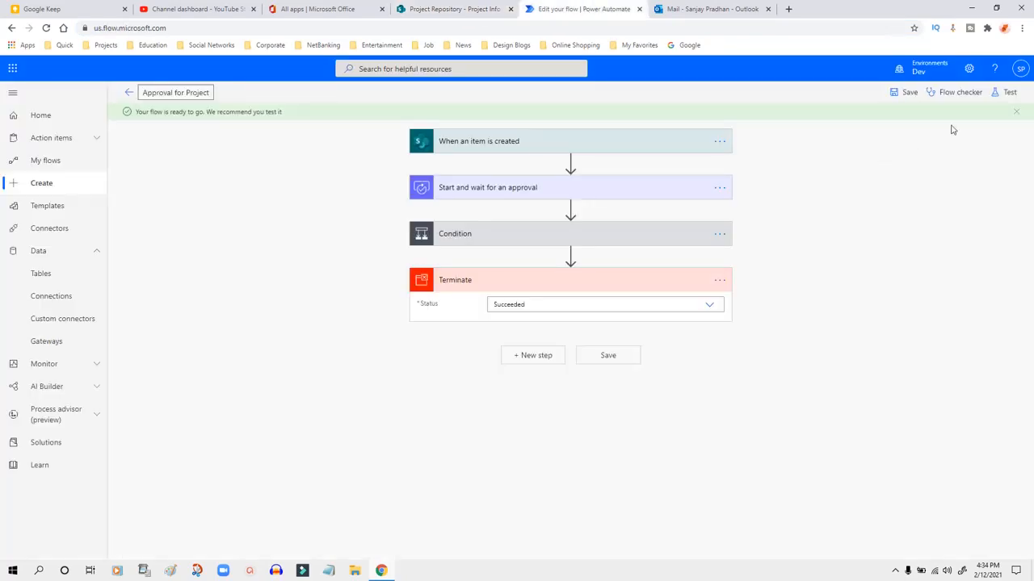
{"action": "left_click", "coordinate": [1001, 95]}
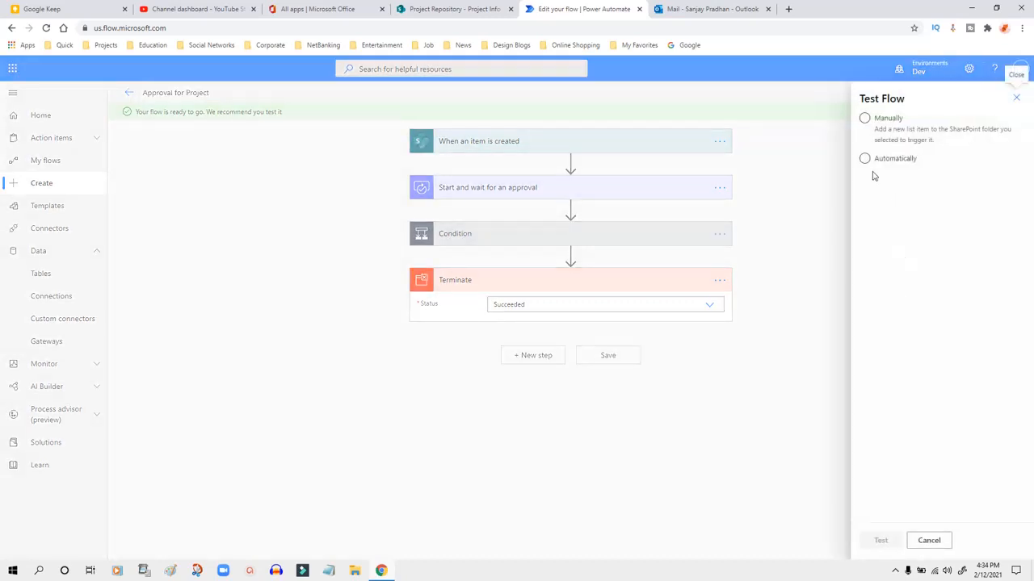
{"action": "left_click", "coordinate": [866, 159]}
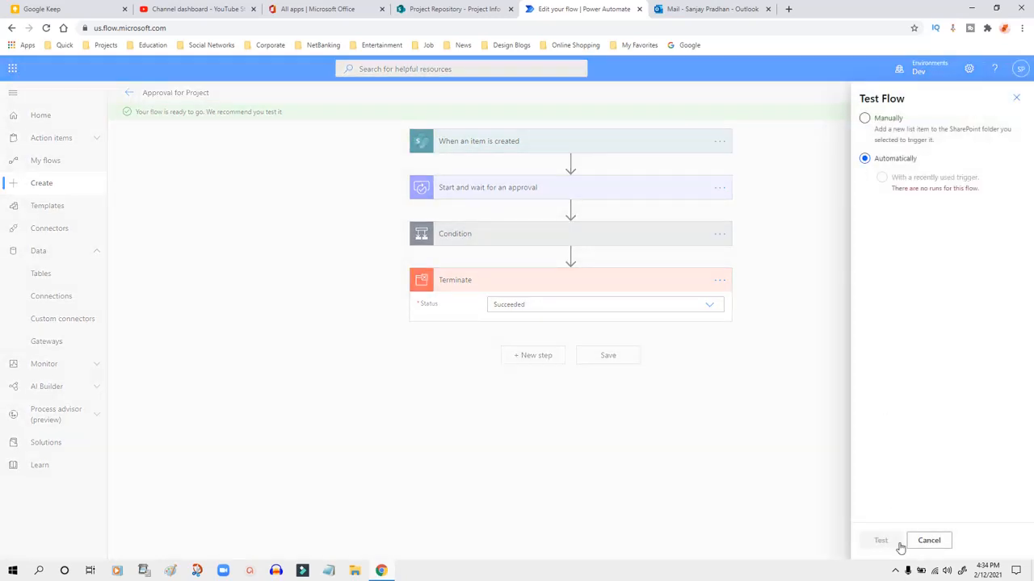
{"action": "left_click", "coordinate": [865, 119]}
{"action": "left_click", "coordinate": [880, 540]}
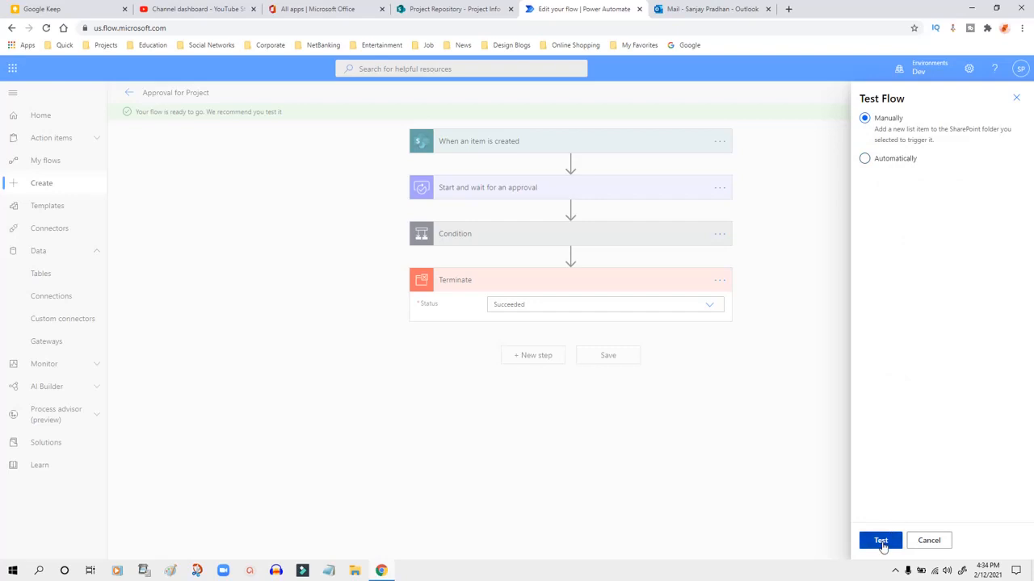
{"action": "left_click_drag", "start_coordinate": [144, 111], "coordinate": [363, 113]}
{"action": "left_click", "coordinate": [420, 105]}
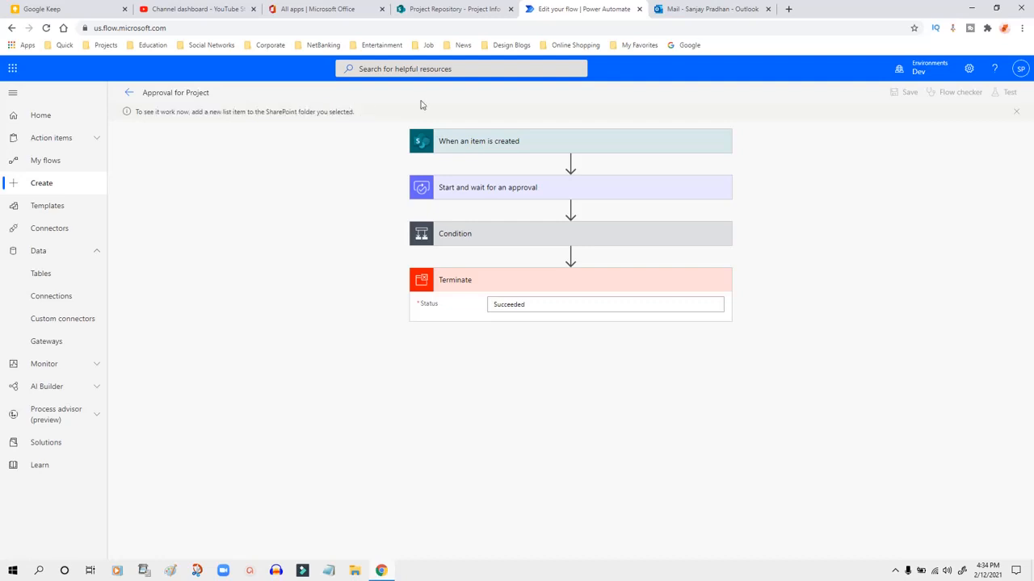
In SharePoint, add a Project Info item titled Project Lyka with description "this is project crucial" and cost 50000
{"action": "left_click", "coordinate": [471, 10]}
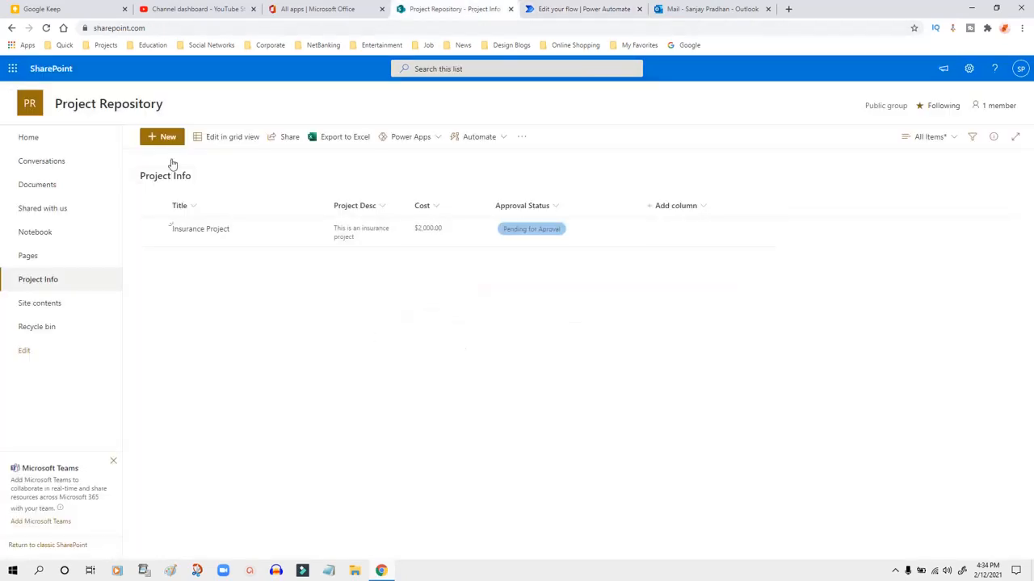
{"action": "left_click", "coordinate": [167, 140]}
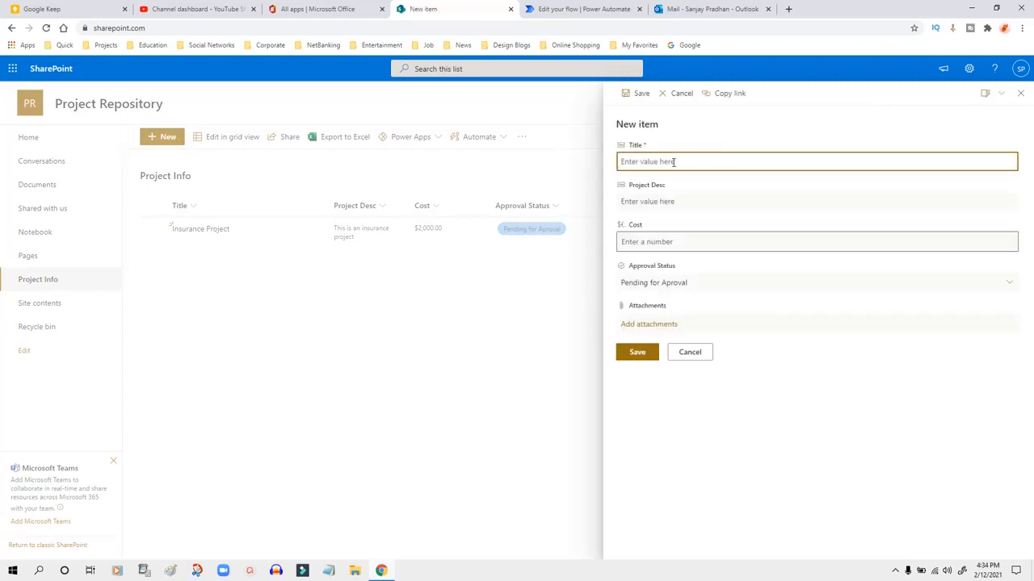
{"action": "type", "text": "Project Lyka"}
{"action": "left_click", "coordinate": [659, 201]}
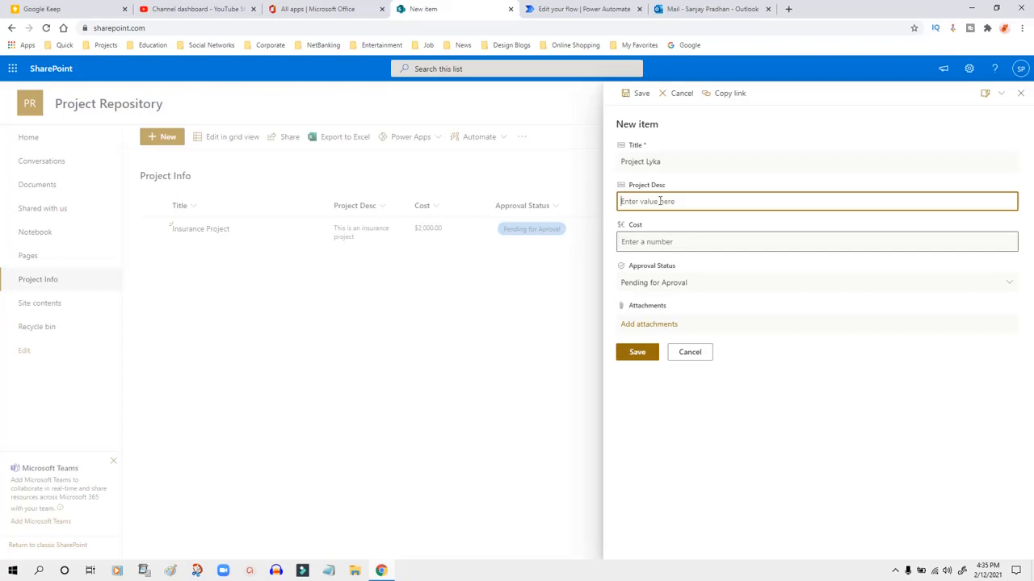
{"action": "type", "text": "this is project crucial"}
{"action": "left_click", "coordinate": [665, 242]}
{"action": "type", "text": "50000"}
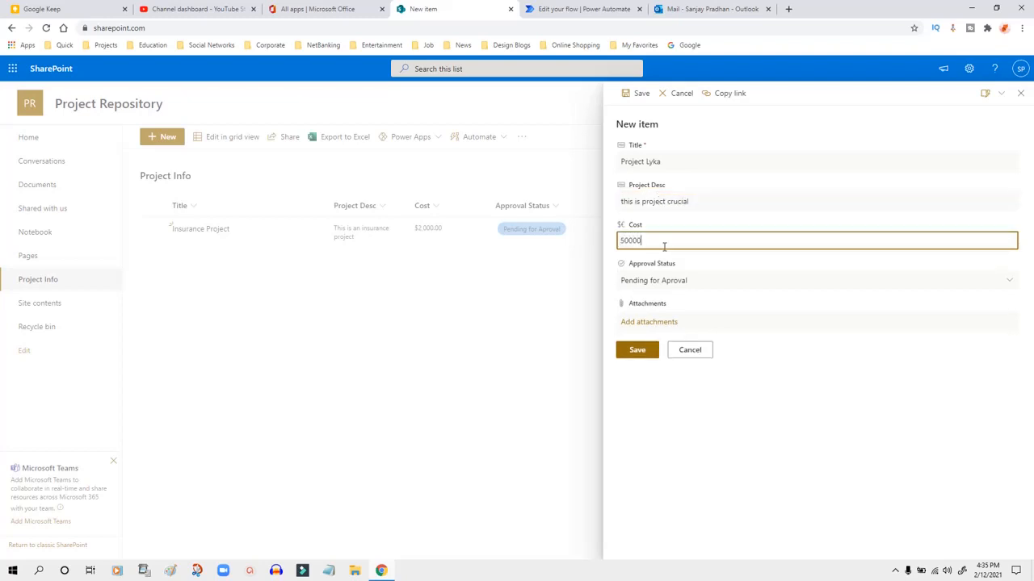
{"action": "left_click", "coordinate": [642, 354]}
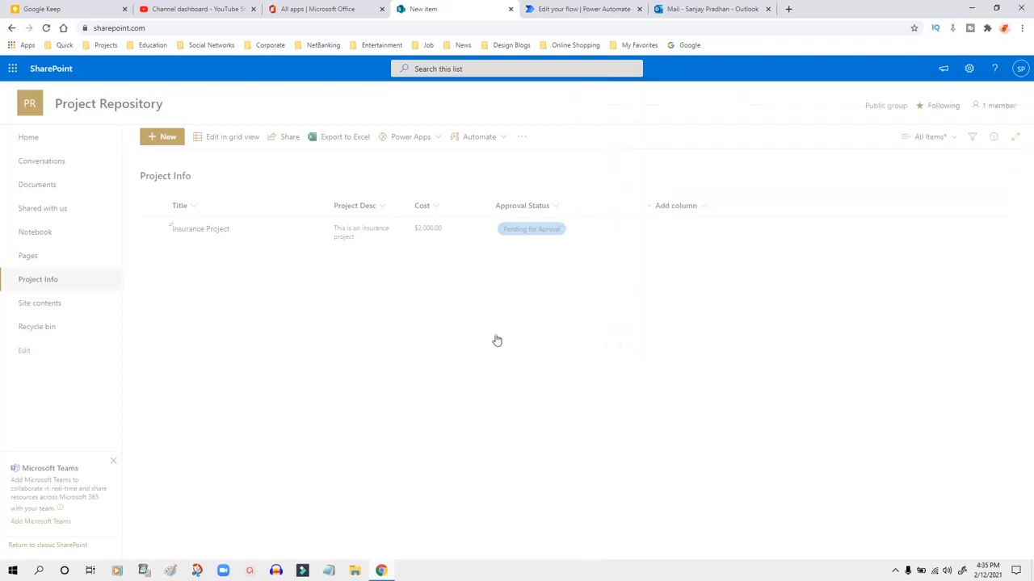
Check the test run's progress in Power Automate, and open the review request email from Microsoft Flow in Outlook
{"action": "left_click", "coordinate": [588, 11]}
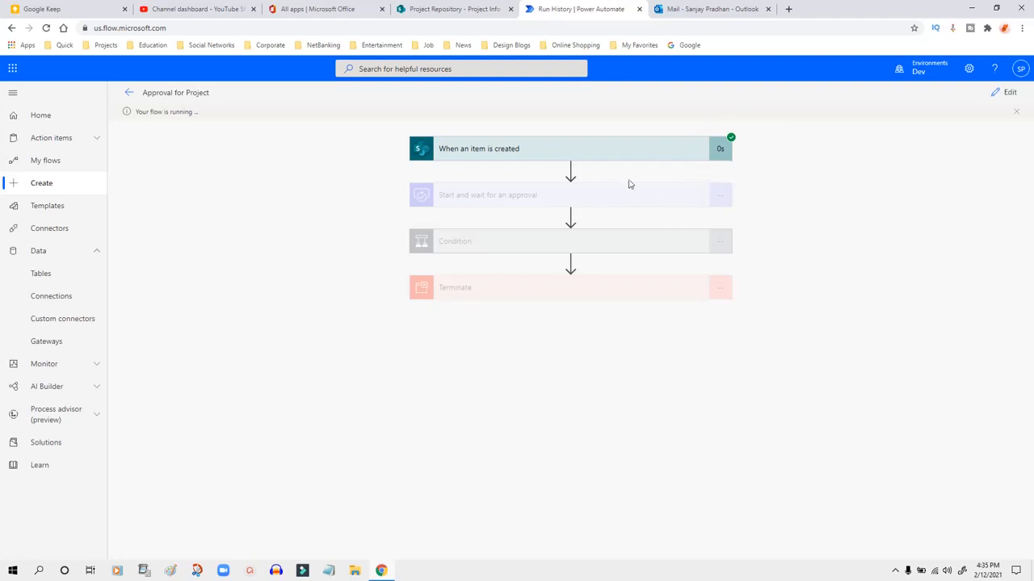
{"action": "left_click", "coordinate": [680, 10]}
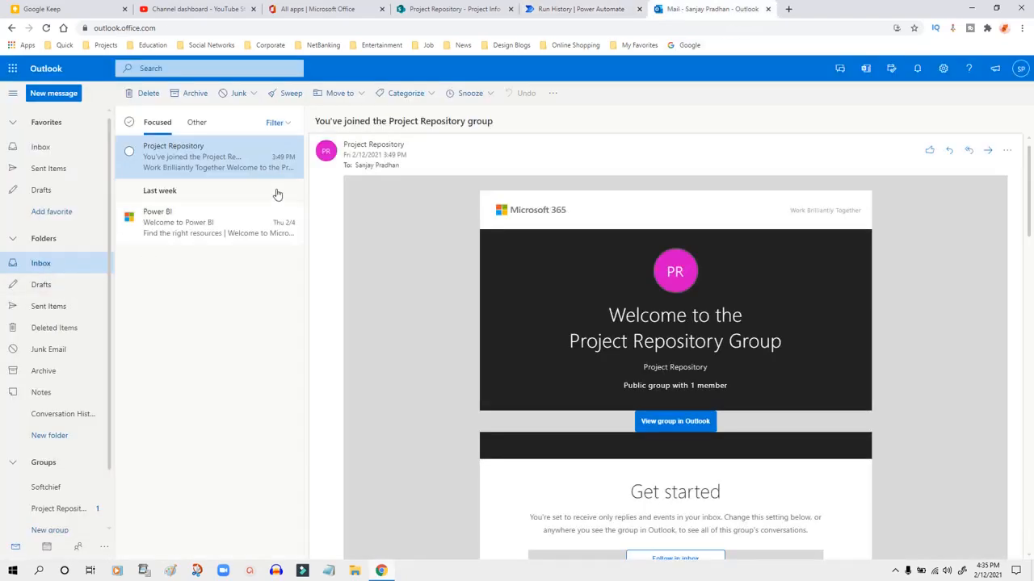
{"action": "left_click", "coordinate": [575, 14]}
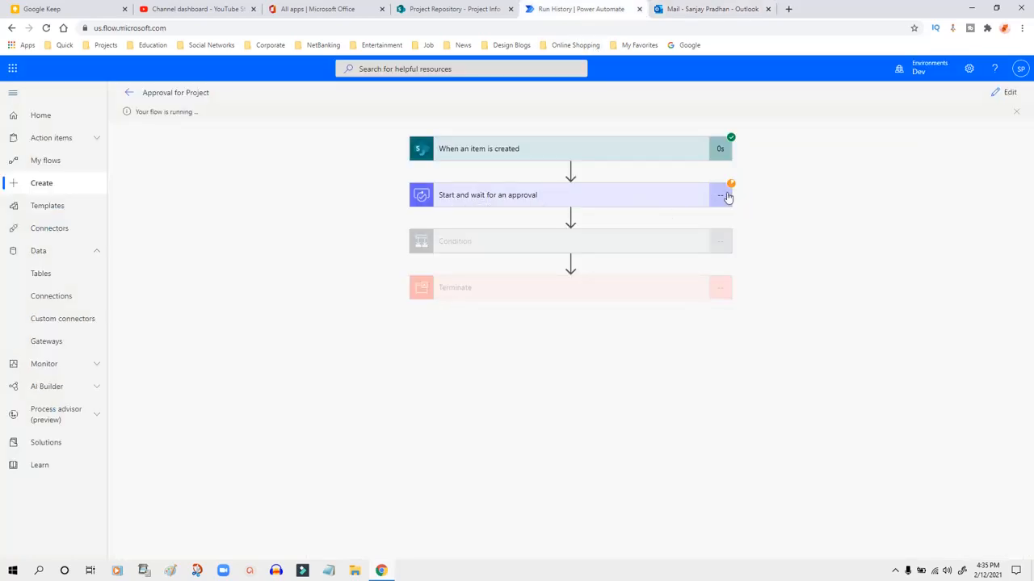
{"action": "left_click", "coordinate": [698, 8]}
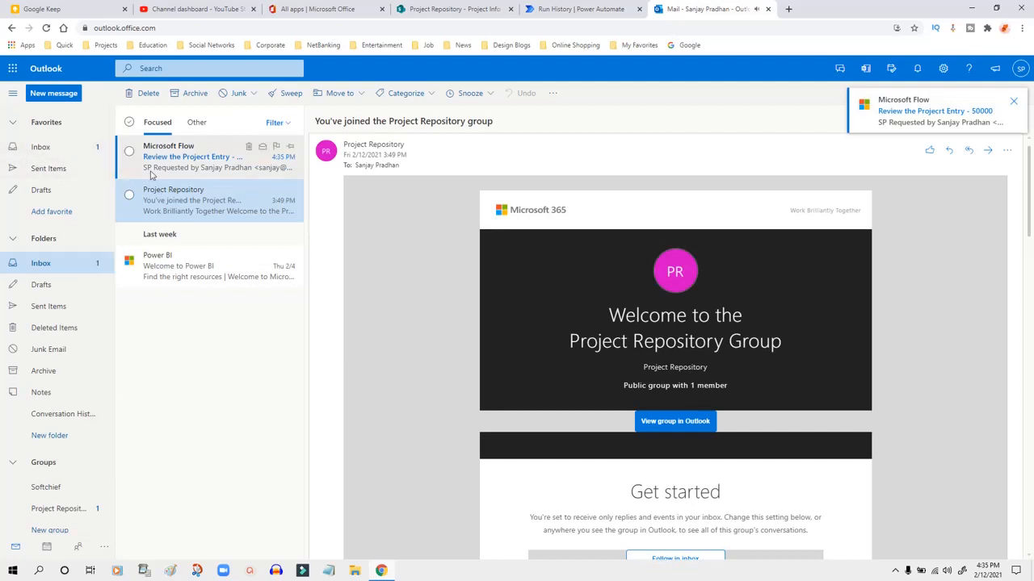
{"action": "left_click", "coordinate": [183, 158]}
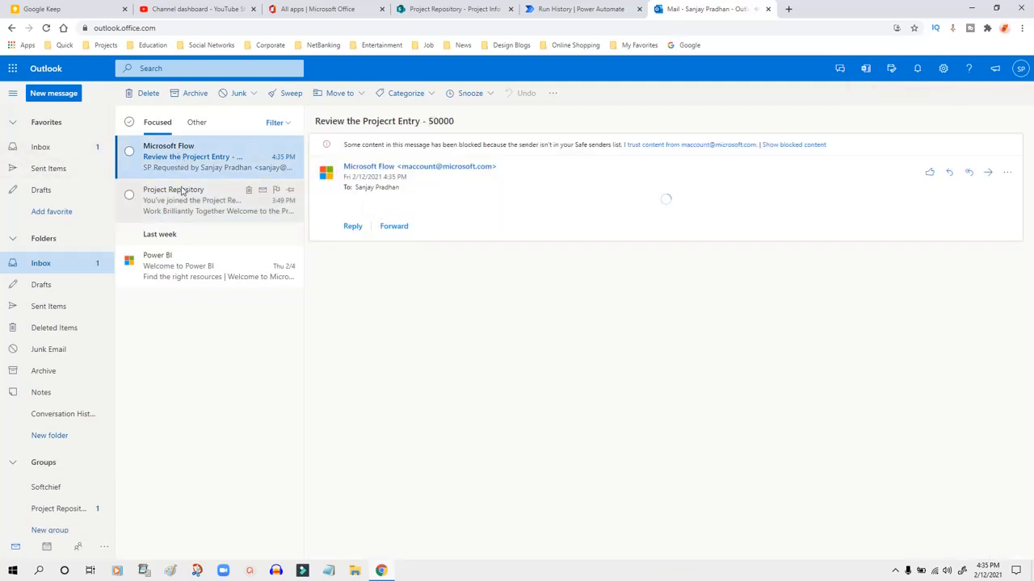
{"action": "left_click_drag", "start_coordinate": [331, 121], "coordinate": [434, 121]}
{"action": "left_click", "coordinate": [432, 120]}
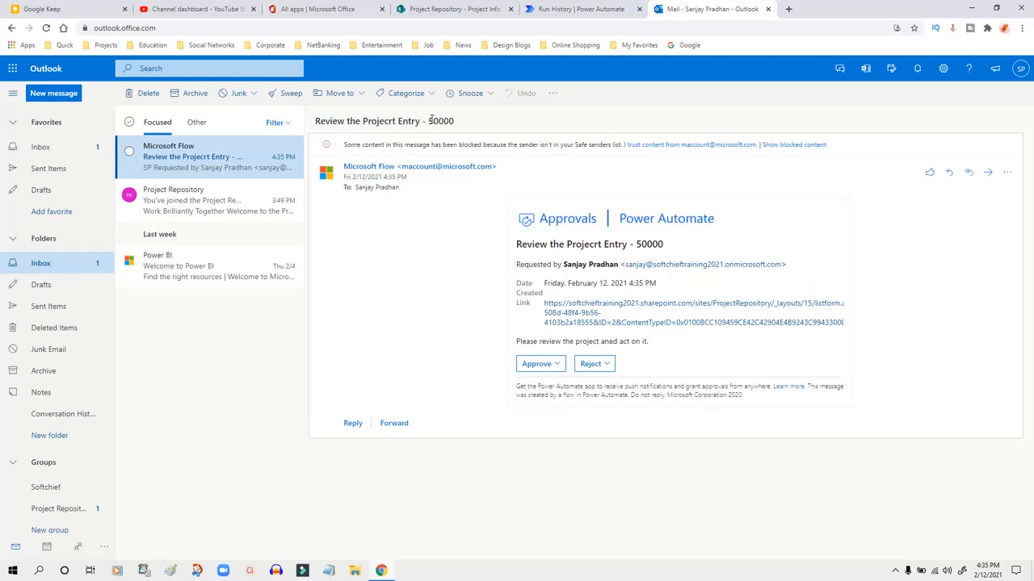
{"action": "double_click", "coordinate": [432, 119]}
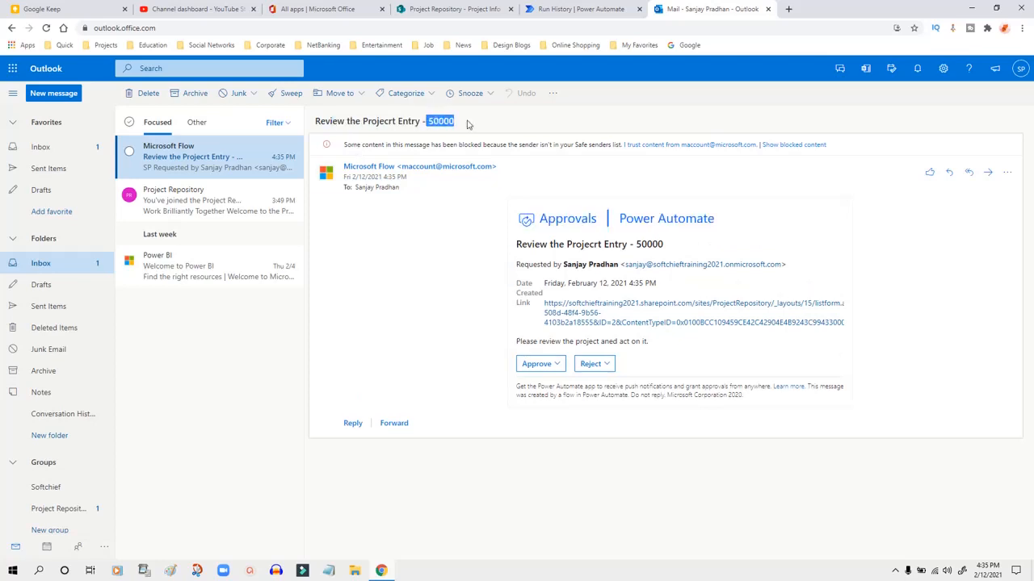
View the Project Lyka item in SharePoint through the approval email's link, and return to the email in Outlook
{"action": "left_click", "coordinate": [581, 316]}
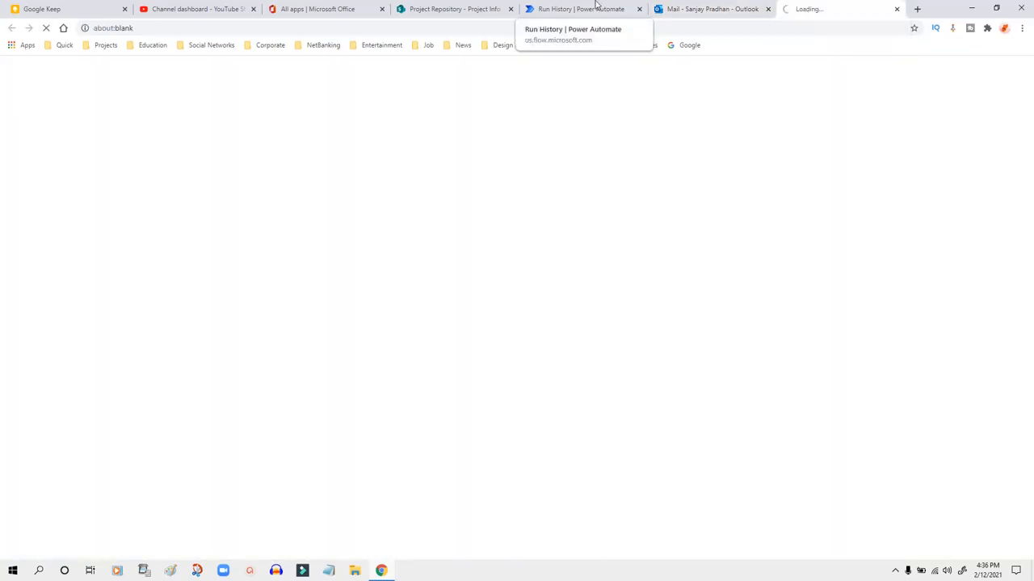
{"action": "left_click", "coordinate": [687, 9]}
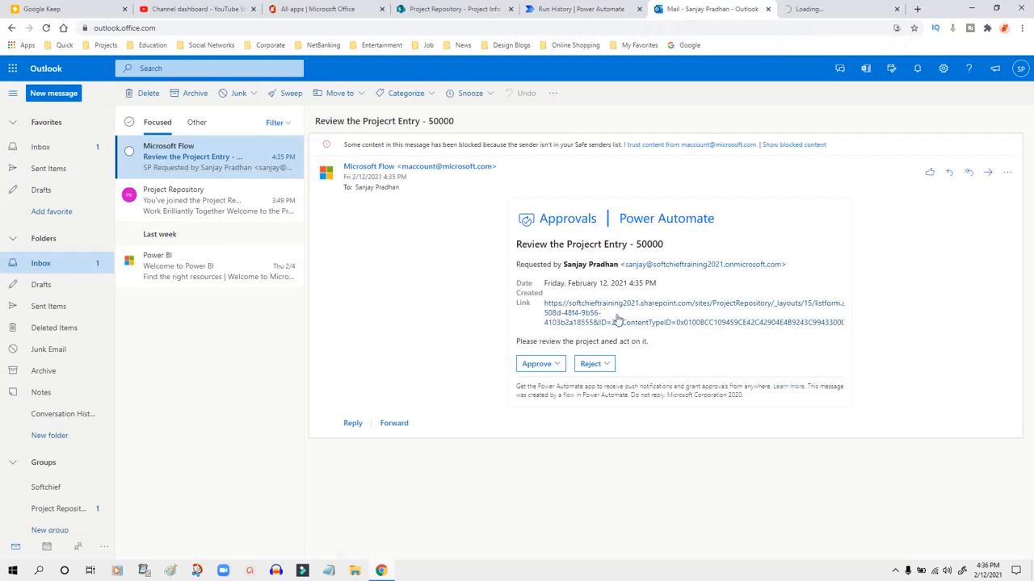
{"action": "left_click", "coordinate": [825, 11]}
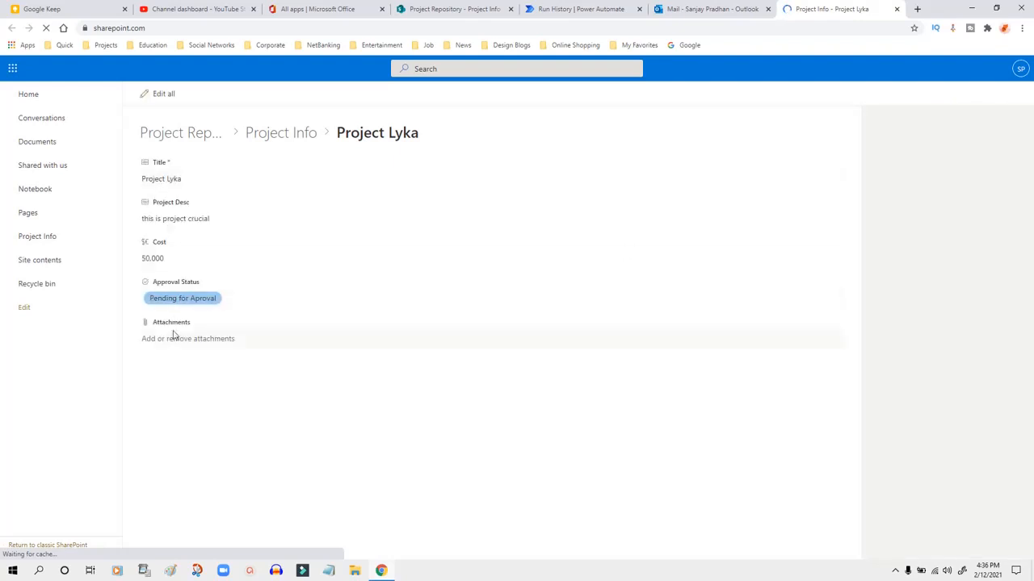
{"action": "left_click", "coordinate": [897, 8]}
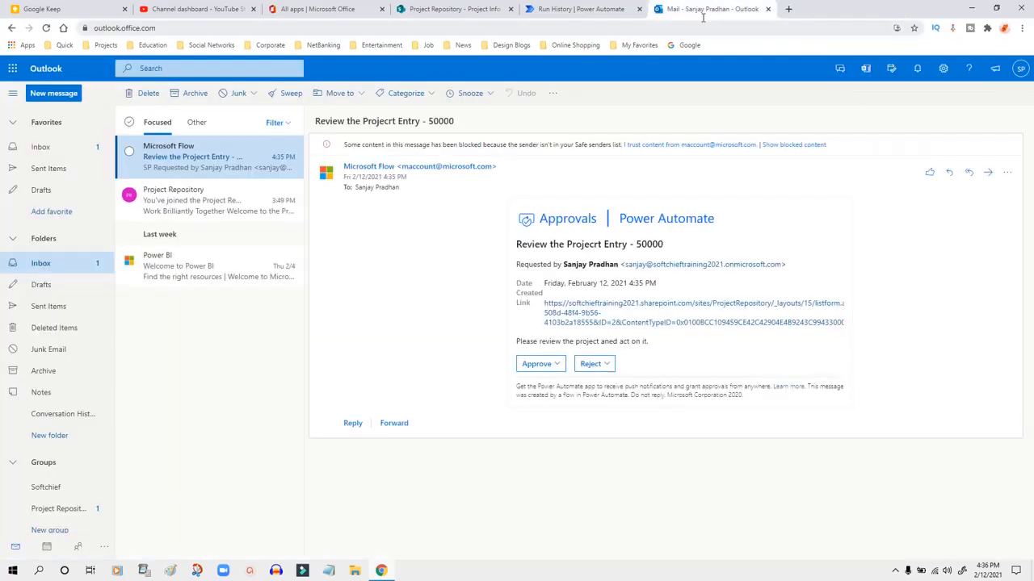
Approve the project review request from the email with the comment "ok"
{"action": "left_click", "coordinate": [540, 364]}
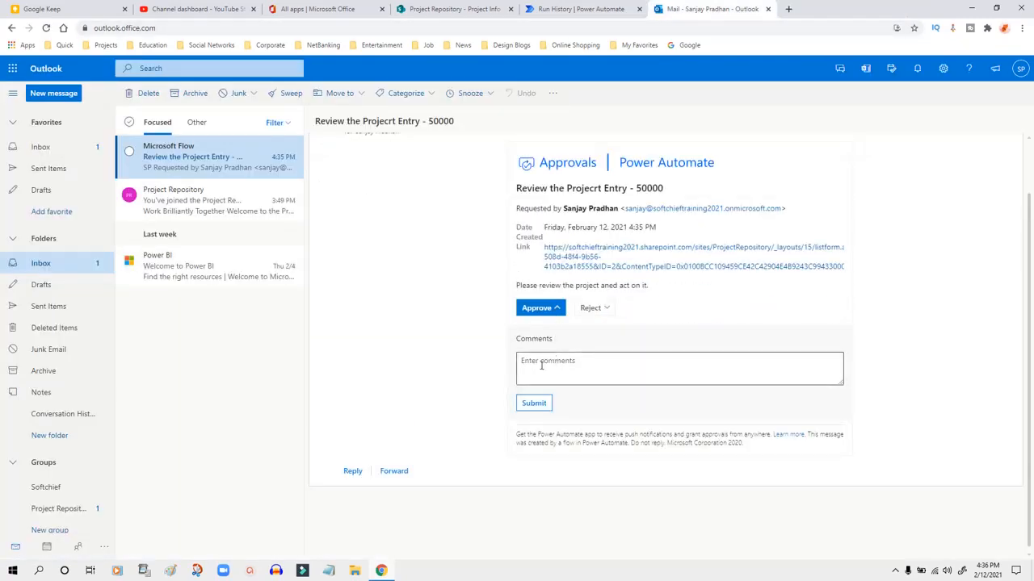
{"action": "left_click", "coordinate": [617, 372]}
{"action": "type", "text": "ok"}
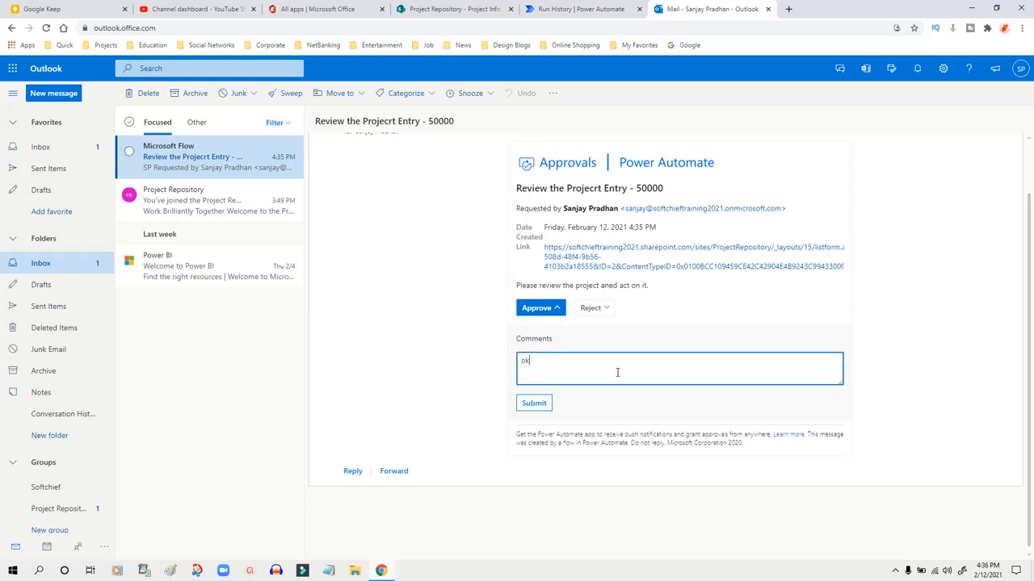
{"action": "left_click", "coordinate": [532, 406]}
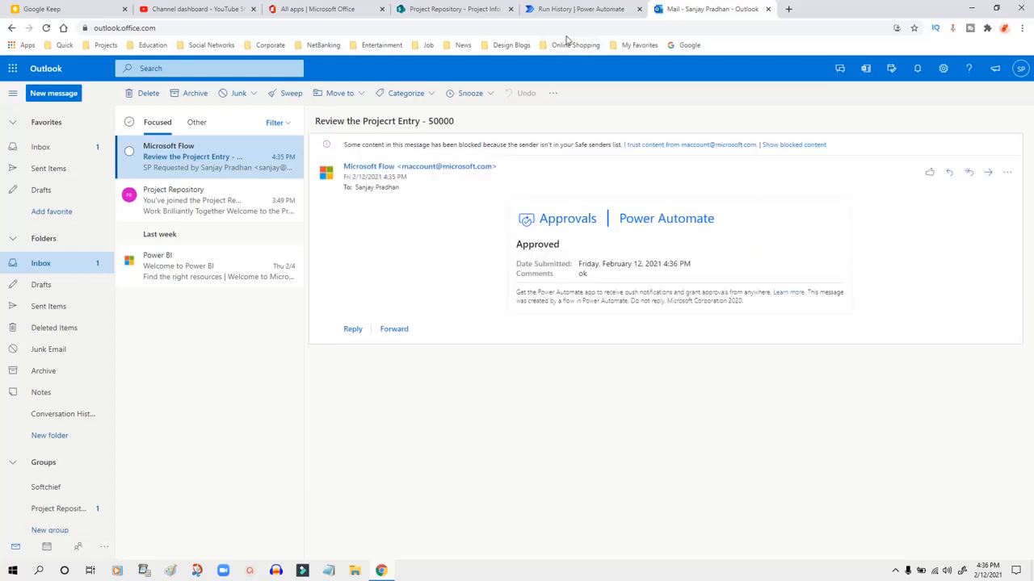
Check the flow's run result in Power Automate and Project Lyka's approval status in the SharePoint list
{"action": "left_click", "coordinate": [554, 11]}
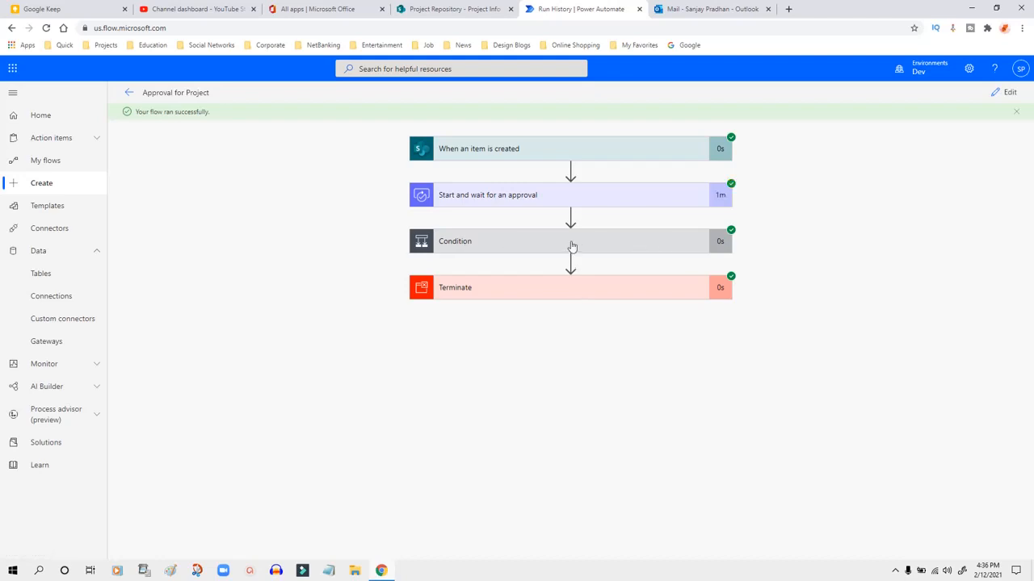
{"action": "left_click", "coordinate": [464, 10]}
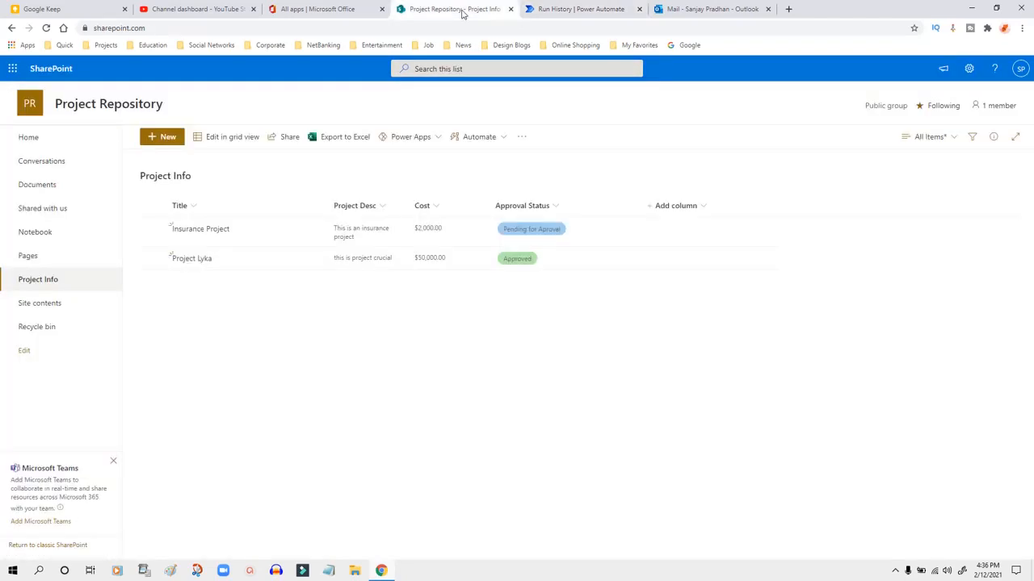
{"action": "left_click", "coordinate": [547, 262]}
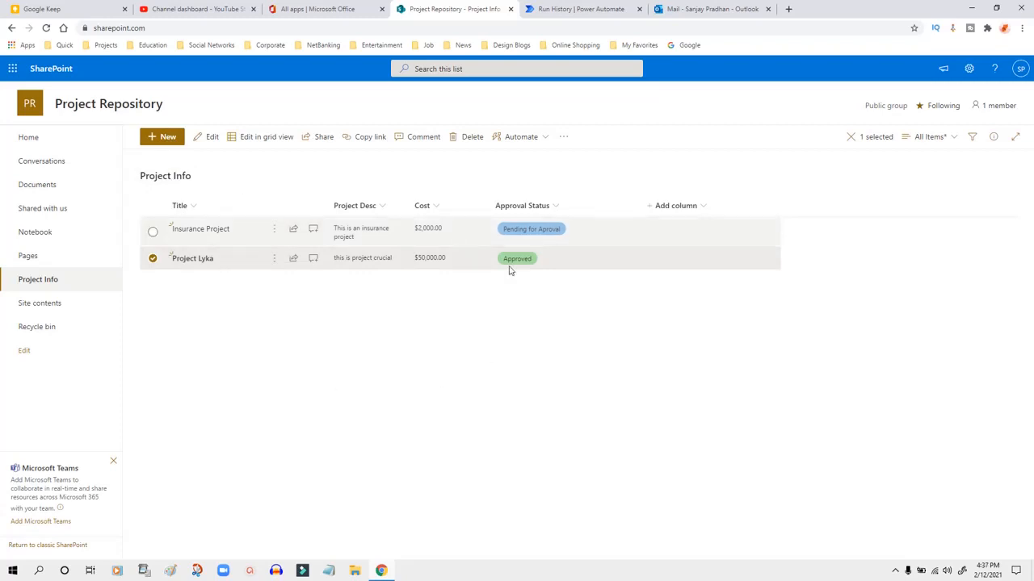
Review the flow's run result in Power Automate and the Approved response in the Outlook review email
{"action": "left_click", "coordinate": [581, 10]}
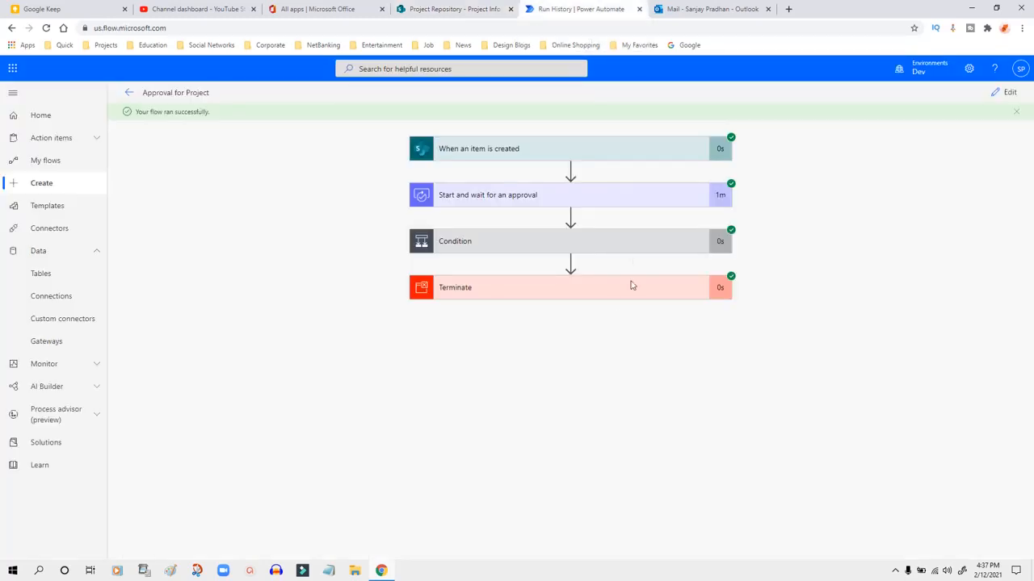
{"action": "left_click", "coordinate": [707, 8]}
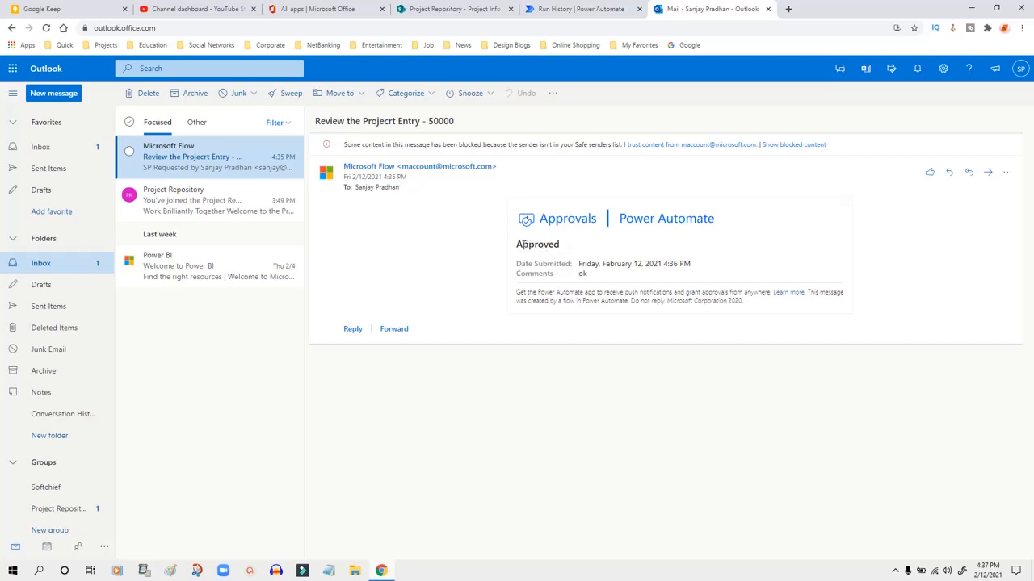
{"action": "left_click_drag", "start_coordinate": [522, 244], "coordinate": [579, 245]}
{"action": "left_click", "coordinate": [567, 246]}
{"action": "left_click", "coordinate": [578, 250]}
{"action": "left_click", "coordinate": [472, 8]}
{"action": "left_click", "coordinate": [568, 7]}
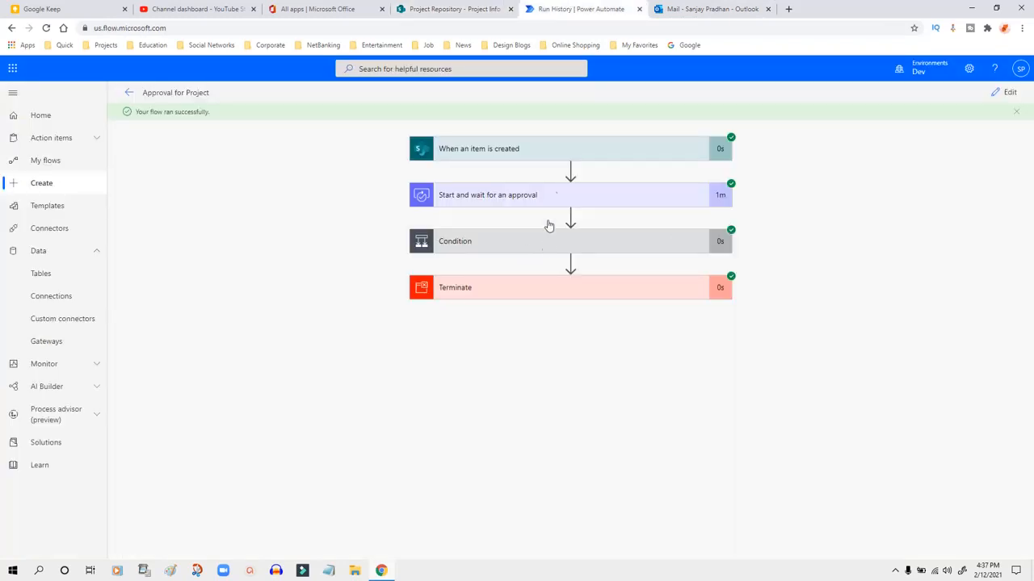
Expand the "Start and wait for an approval" action in the run and examine its outputs down to the body
{"action": "left_click", "coordinate": [551, 196]}
{"action": "scroll", "coordinate": [602, 279], "scroll_direction": "down", "scroll_amount": 3}
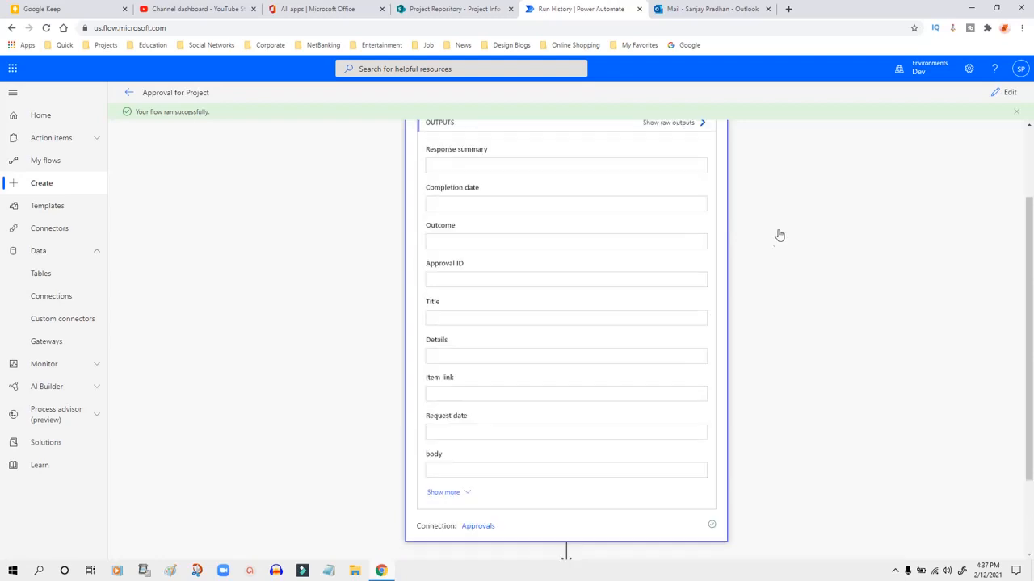
{"action": "scroll", "coordinate": [773, 224], "scroll_direction": "up", "scroll_amount": 3}
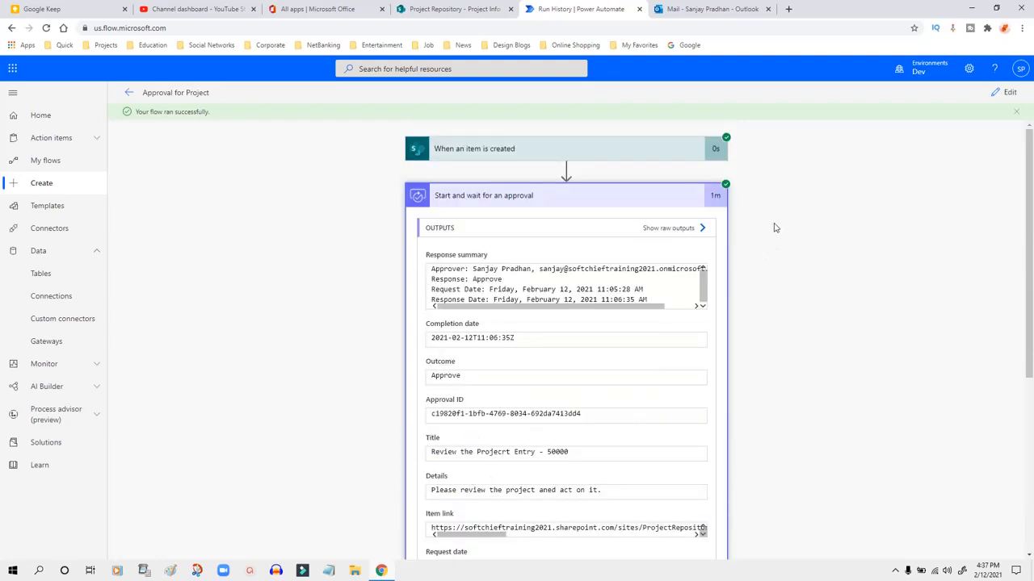
{"action": "scroll", "coordinate": [773, 225], "scroll_direction": "down", "scroll_amount": 3}
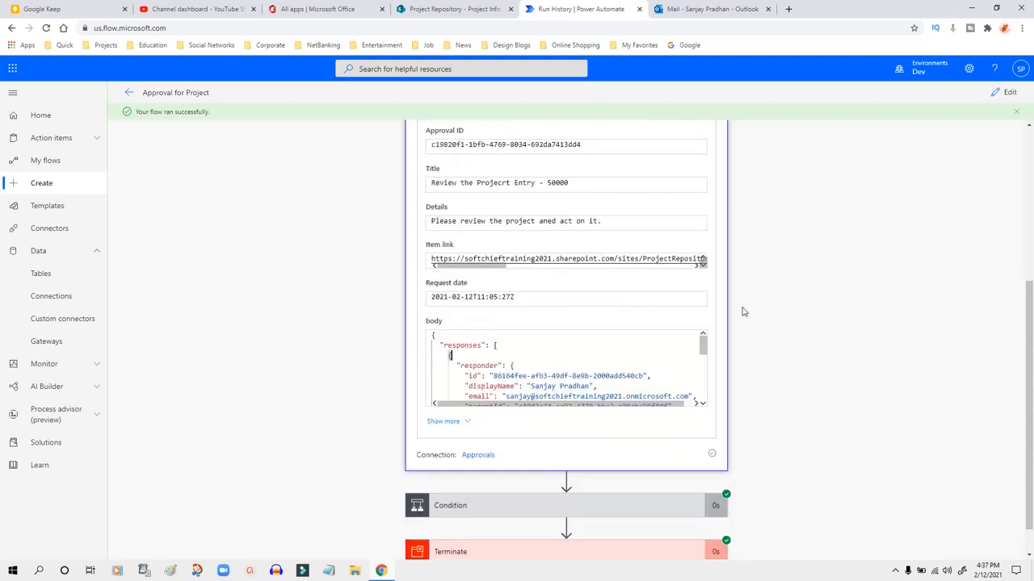
{"action": "scroll", "coordinate": [747, 209], "scroll_direction": "down", "scroll_amount": 1}
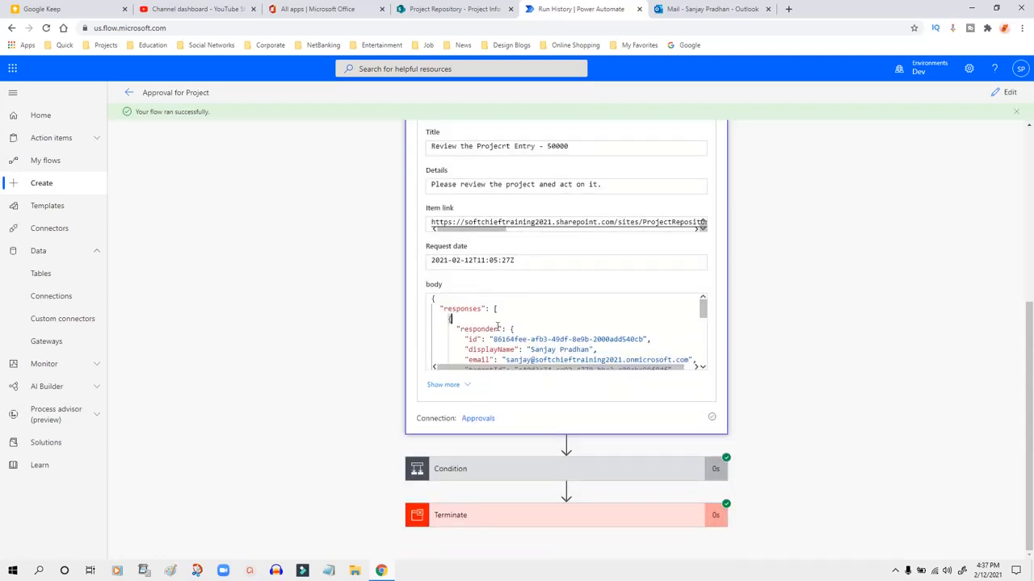
Copy the approval action's entire body output into a new Notepad document
{"action": "triple_click", "coordinate": [475, 316]}
{"action": "key", "text": "ctrl+a"}
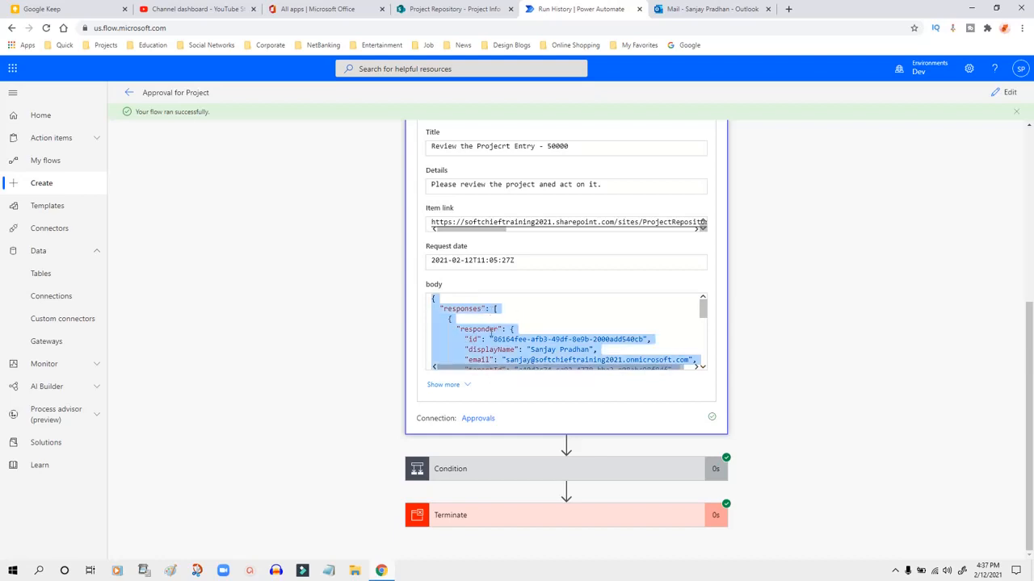
{"action": "left_click", "coordinate": [330, 570]}
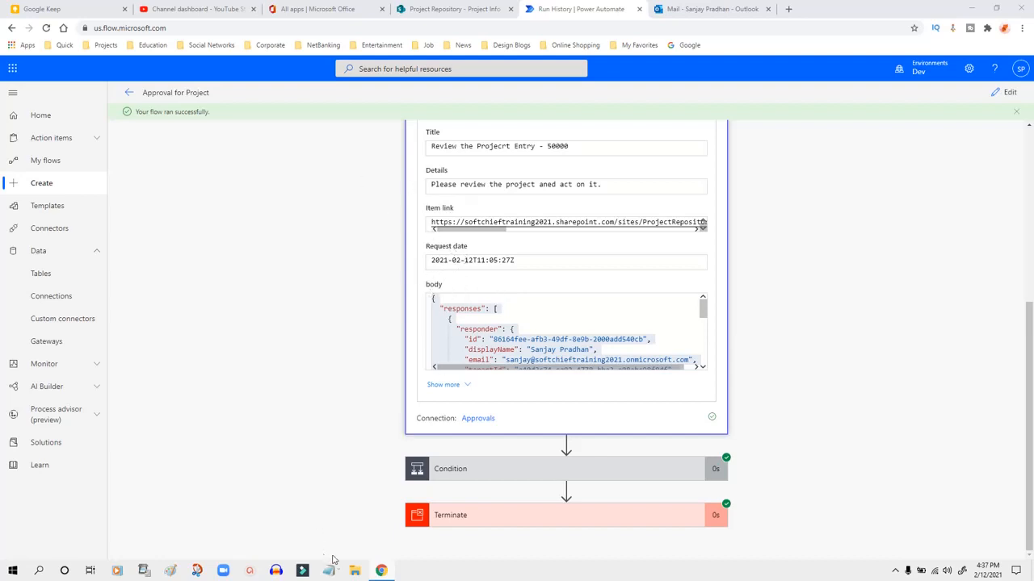
{"action": "left_click", "coordinate": [466, 350]}
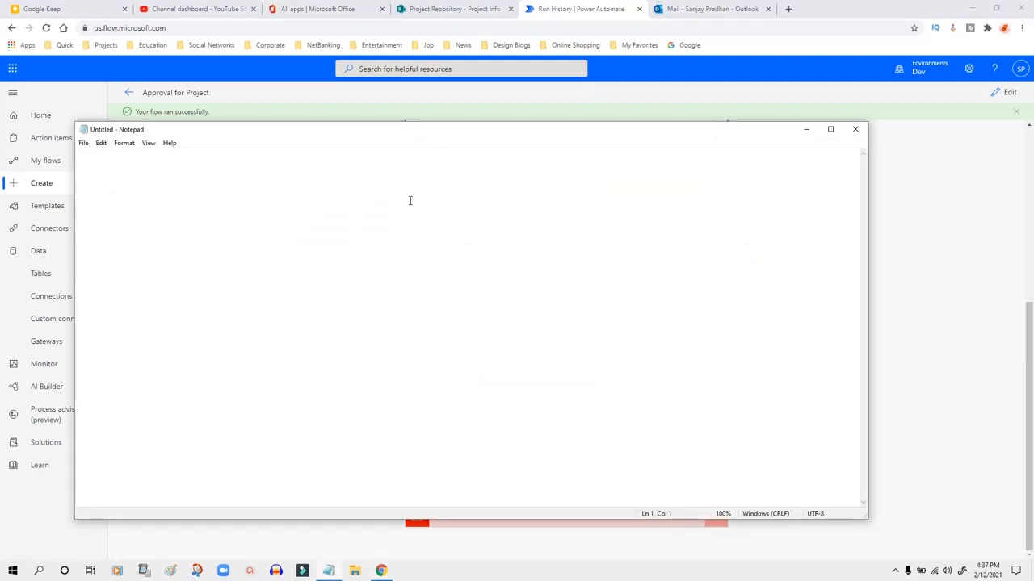
{"action": "key", "text": "ctrl+v"}
Open the flow for editing in Power Automate and view the approval type options of "Start and wait for an approval"
{"action": "left_click", "coordinate": [904, 227]}
{"action": "scroll", "coordinate": [907, 231], "scroll_direction": "up", "scroll_amount": 6}
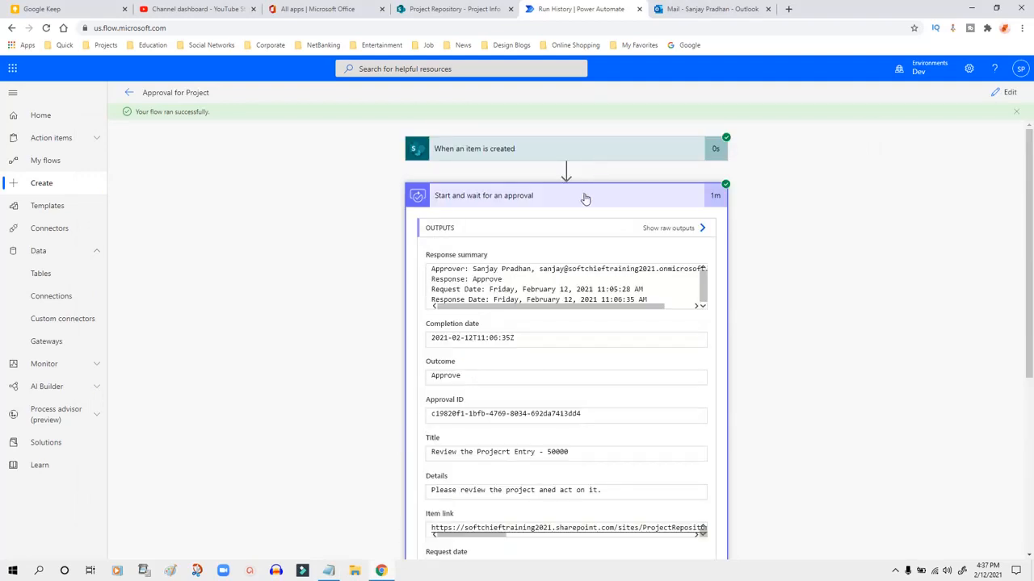
{"action": "left_click", "coordinate": [999, 96]}
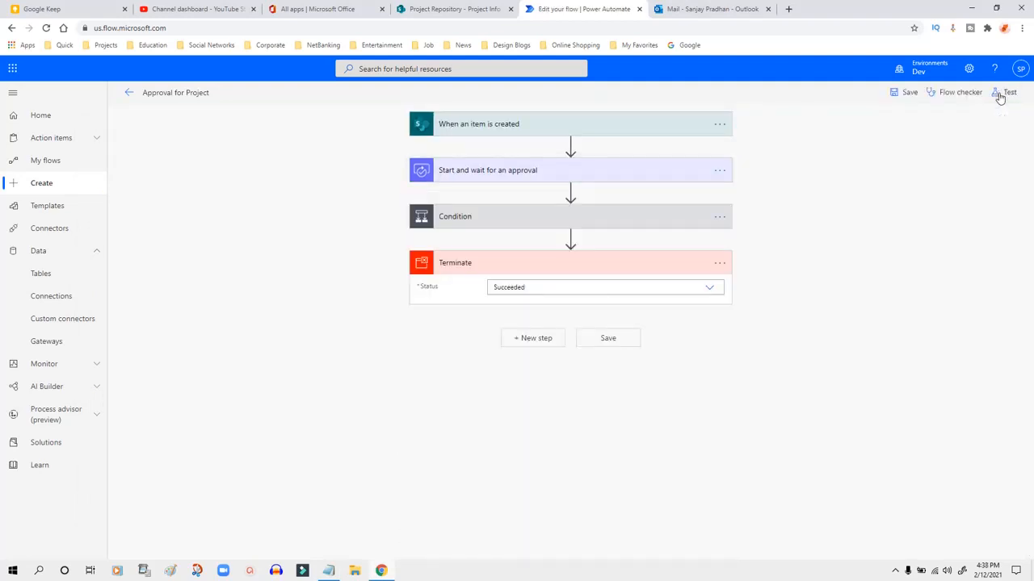
{"action": "left_click", "coordinate": [655, 178]}
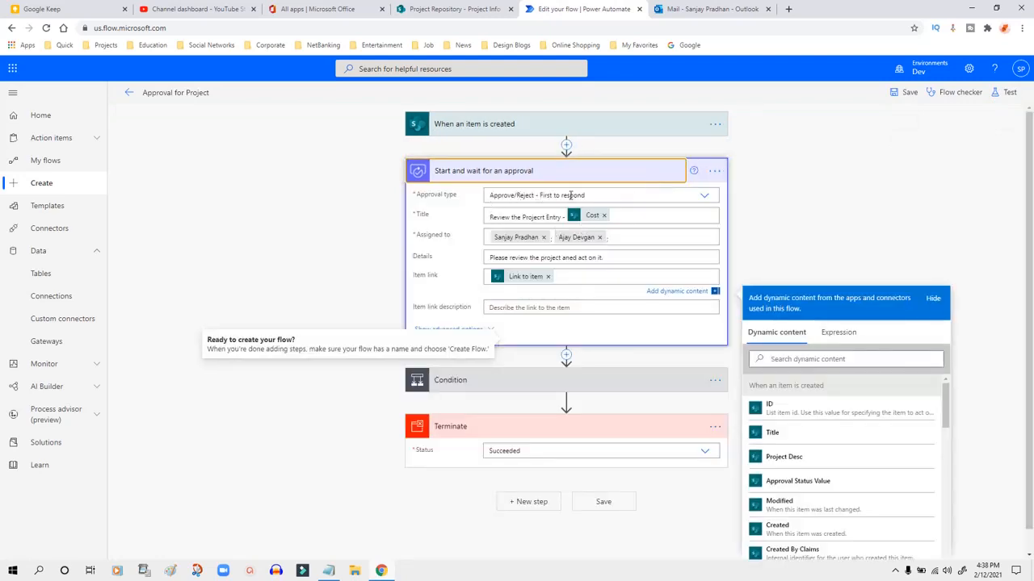
{"action": "left_click", "coordinate": [706, 197]}
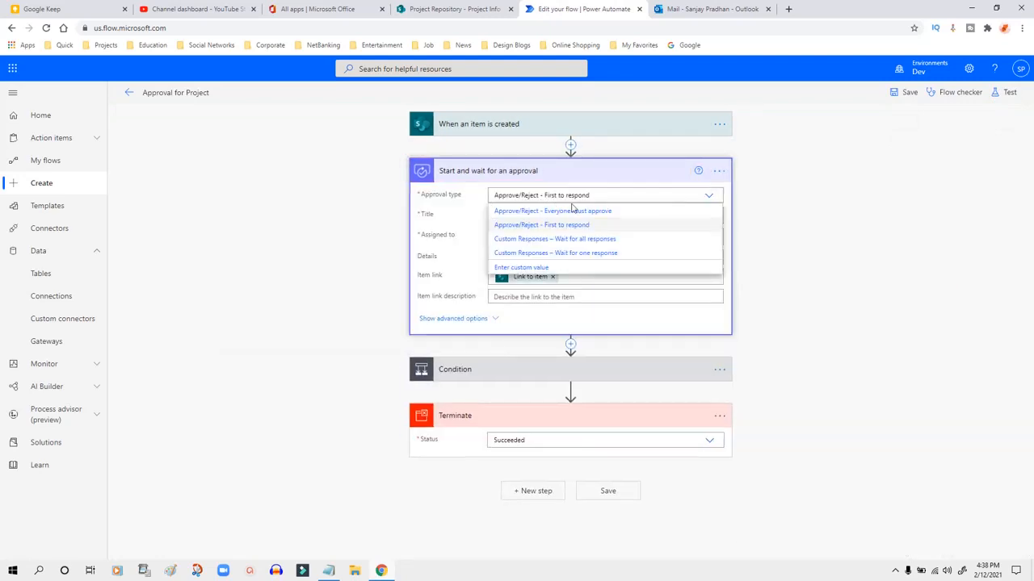
{"action": "left_click", "coordinate": [773, 206]}
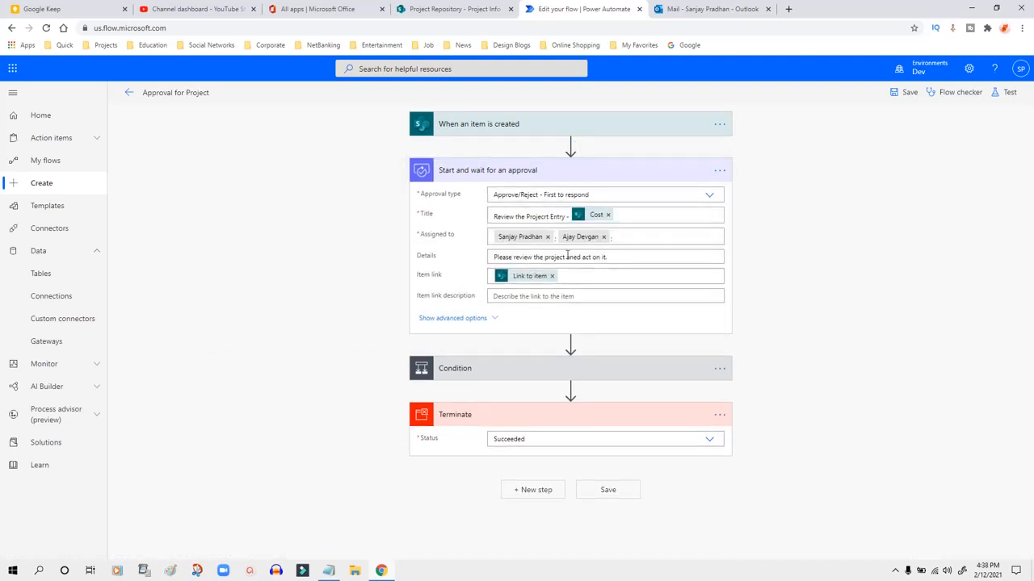
Switch to the pasted JSON in a maximized Notepad window and examine the extent of its responses array
{"action": "left_click", "coordinate": [700, 11]}
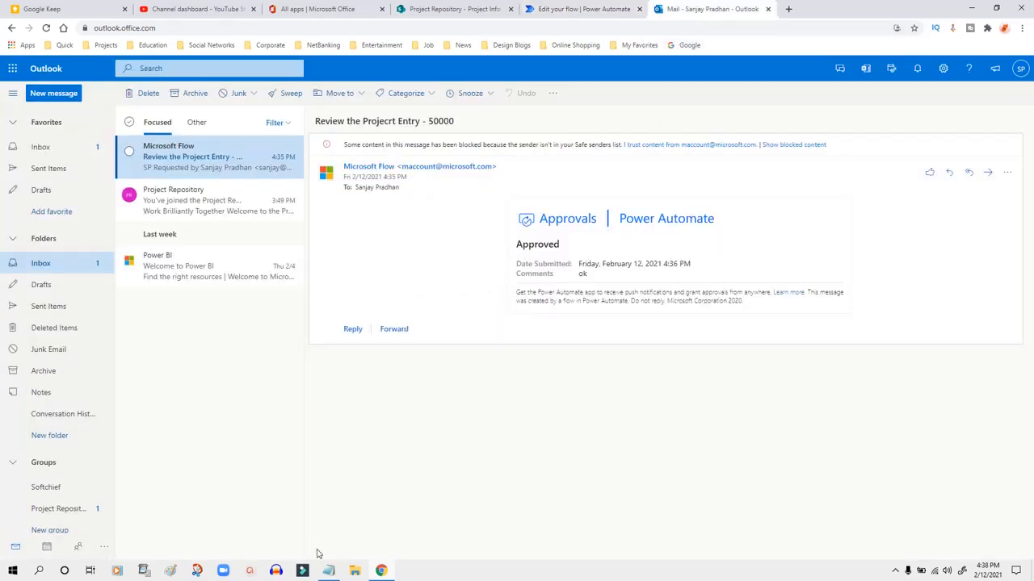
{"action": "left_click", "coordinate": [329, 573]}
{"action": "left_click", "coordinate": [829, 130]}
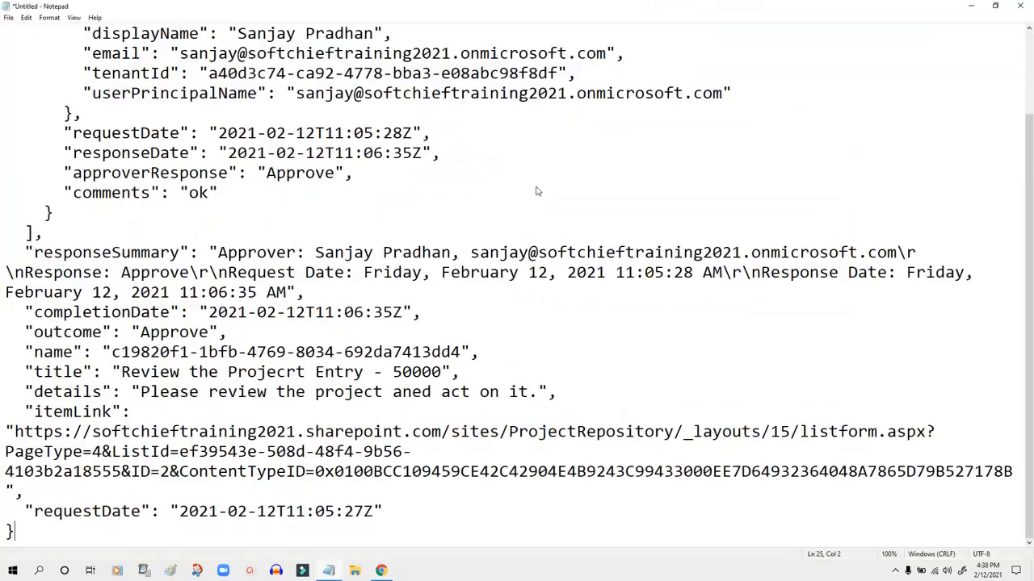
{"action": "left_click", "coordinate": [354, 153]}
{"action": "scroll", "coordinate": [127, 269], "scroll_direction": "up", "scroll_amount": 2}
{"action": "left_click_drag", "start_coordinate": [26, 52], "coordinate": [72, 252]}
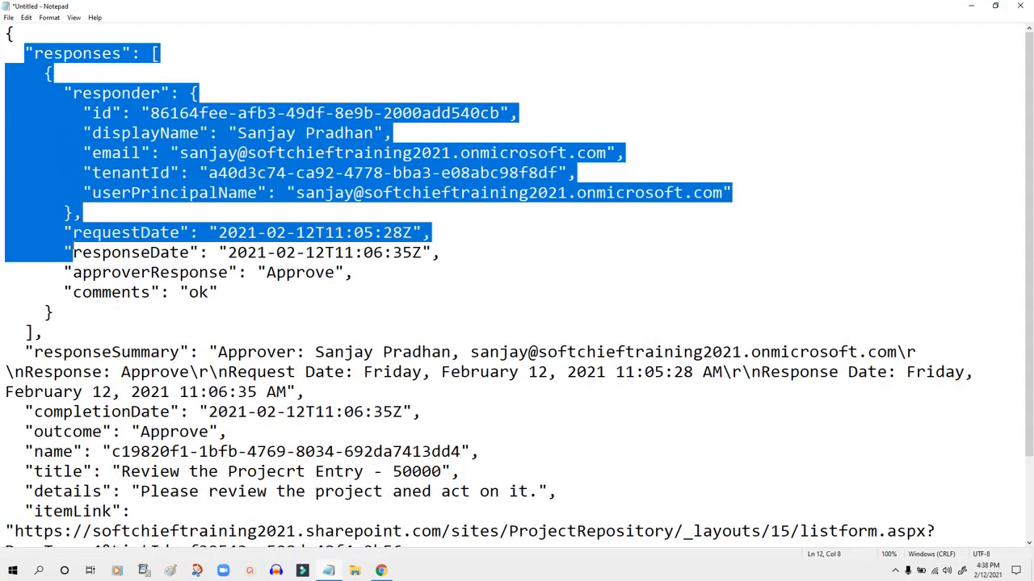
{"action": "left_click", "coordinate": [73, 252]}
{"action": "left_click_drag", "start_coordinate": [130, 53], "coordinate": [111, 53]}
{"action": "left_click_drag", "start_coordinate": [151, 53], "coordinate": [134, 326]}
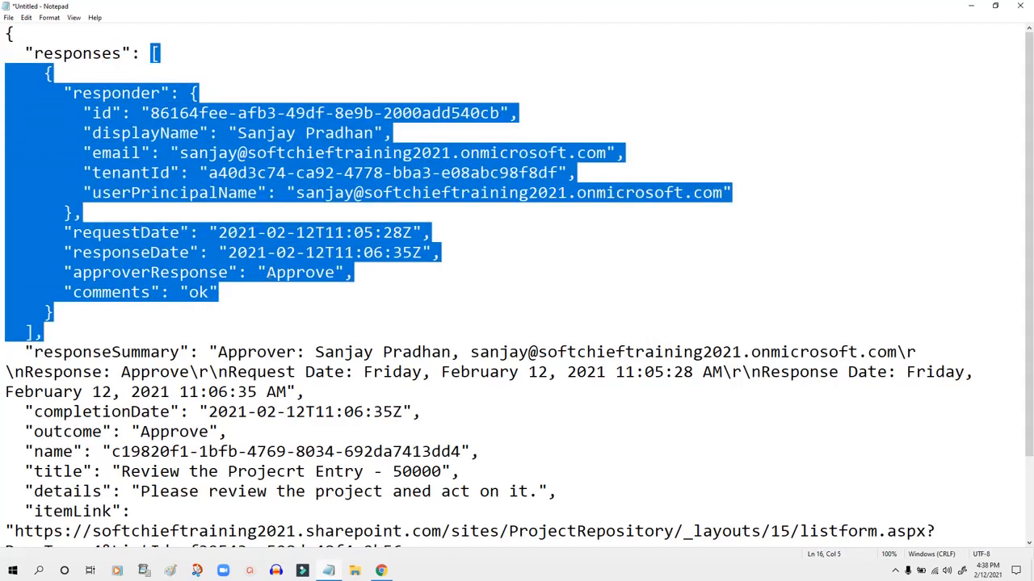
{"action": "left_click", "coordinate": [201, 135]}
{"action": "left_click_drag", "start_coordinate": [151, 53], "coordinate": [145, 268]}
{"action": "left_click", "coordinate": [145, 268]}
{"action": "left_click", "coordinate": [145, 268]}
Examine the response object's approverResponse and comments values in the JSON, and close Notepad without saving
{"action": "left_click_drag", "start_coordinate": [47, 75], "coordinate": [83, 314]}
{"action": "left_click", "coordinate": [83, 314]}
{"action": "left_click_drag", "start_coordinate": [47, 75], "coordinate": [68, 312]}
{"action": "left_click", "coordinate": [67, 313]}
{"action": "left_click_drag", "start_coordinate": [267, 274], "coordinate": [355, 274]}
{"action": "left_click_drag", "start_coordinate": [161, 292], "coordinate": [258, 299]}
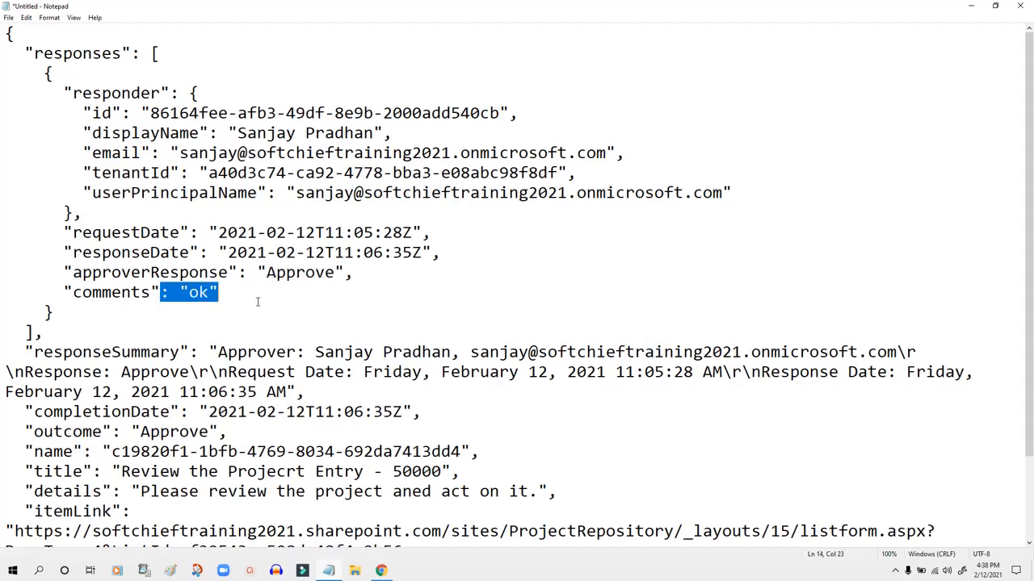
{"action": "left_click", "coordinate": [1021, 6]}
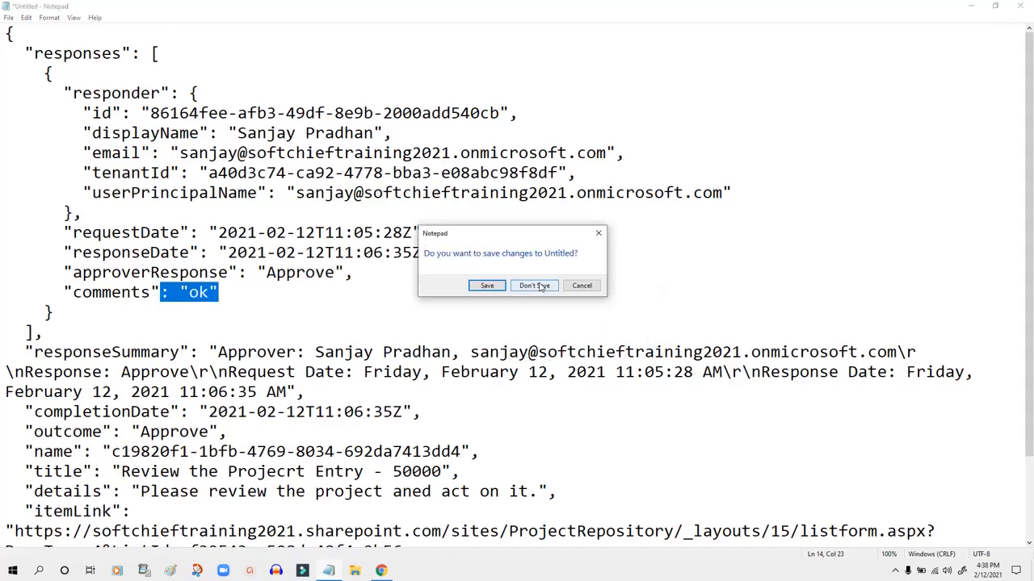
{"action": "left_click", "coordinate": [535, 287]}
Review the approval action in the flow editor and Project Lyka's approval status in the SharePoint list
{"action": "left_click", "coordinate": [604, 9]}
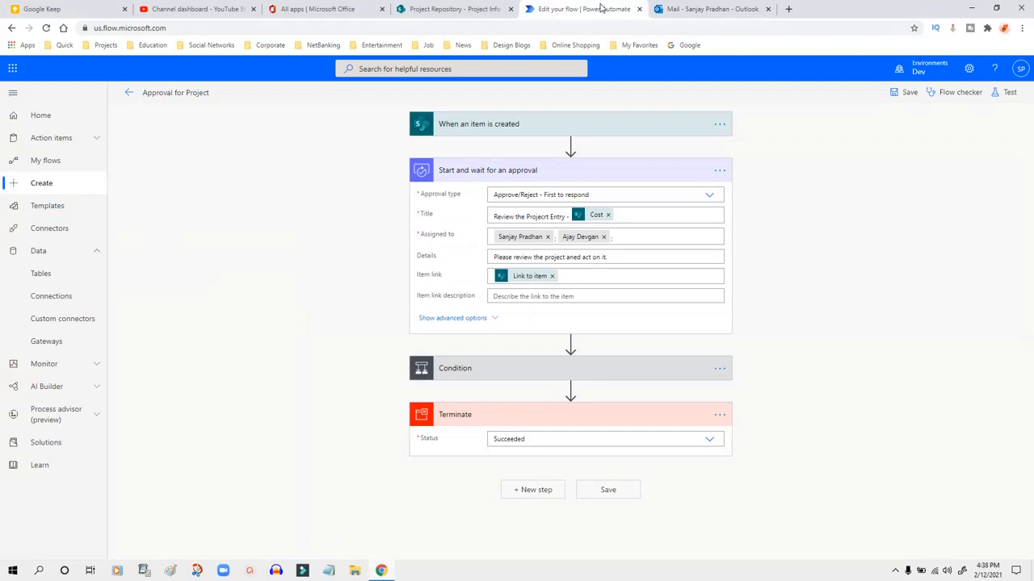
{"action": "left_click", "coordinate": [457, 8]}
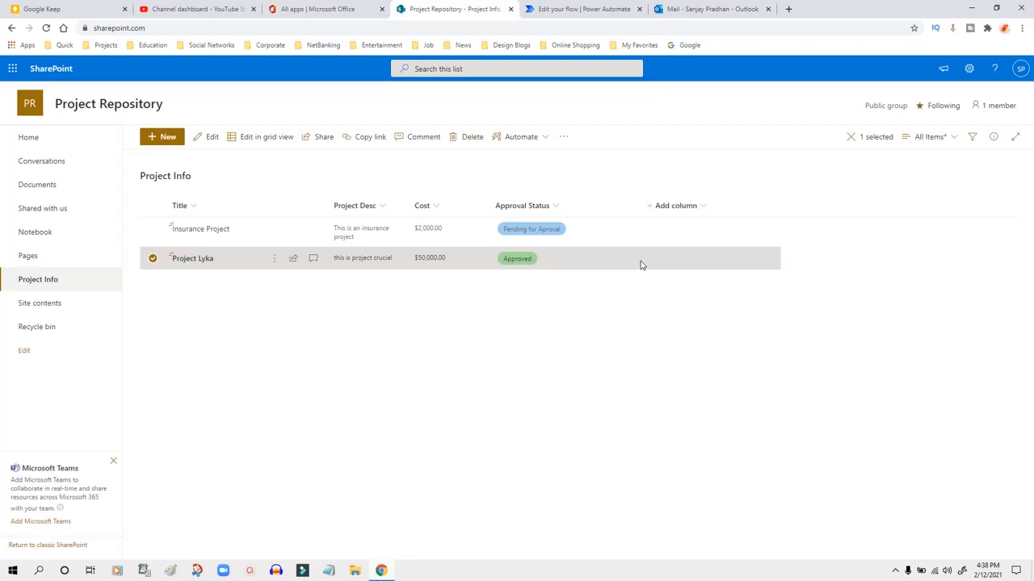
{"action": "left_click", "coordinate": [602, 11]}
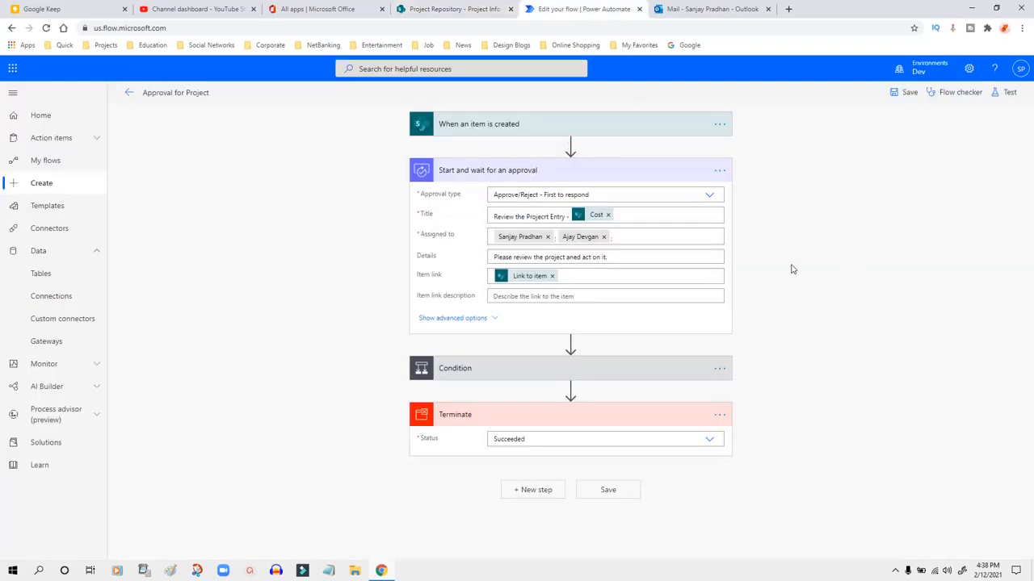